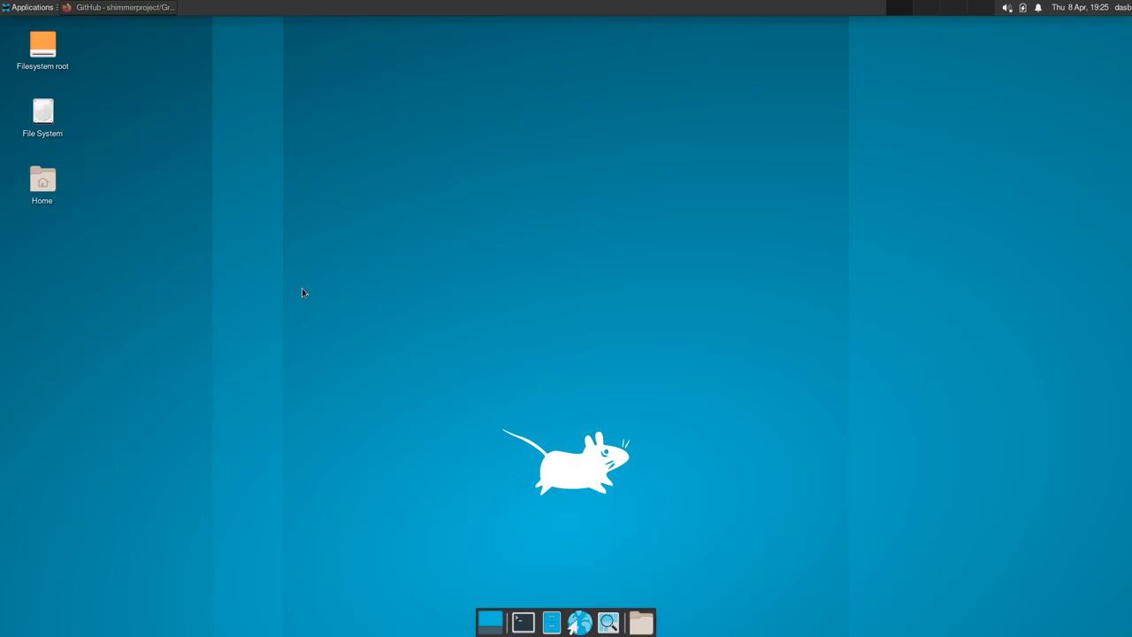
# Bring back the Greybird GitHub page and scroll its README to Build dependencies and Build and Install
pyautogui.click(102, 7)
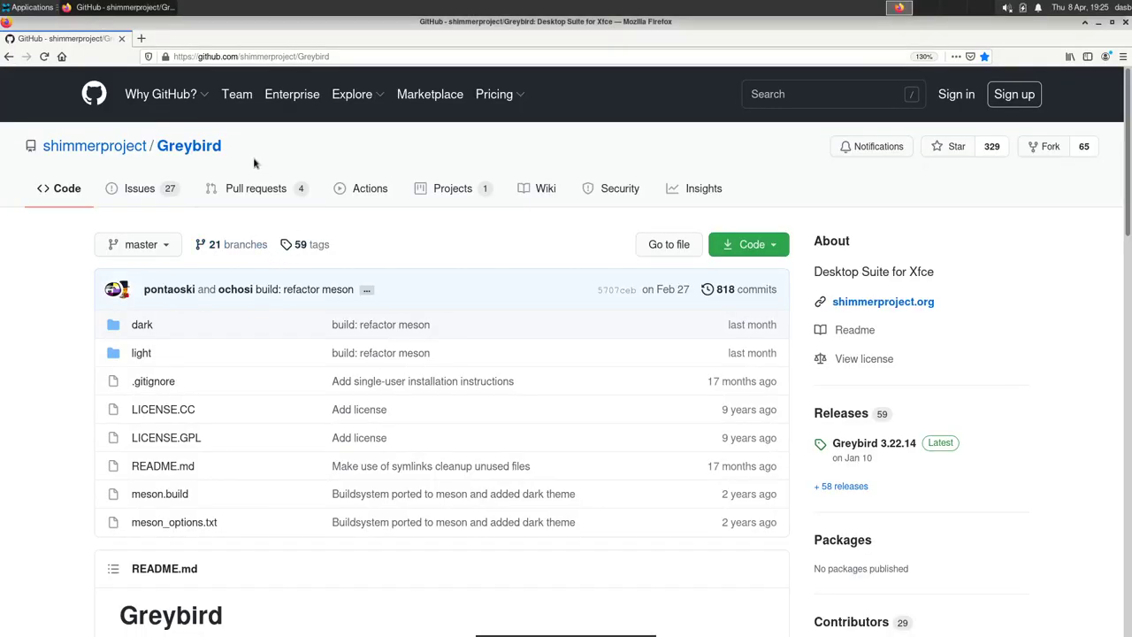
pyautogui.scroll(-1, 253, 150)
pyautogui.scroll(1, 255, 146)
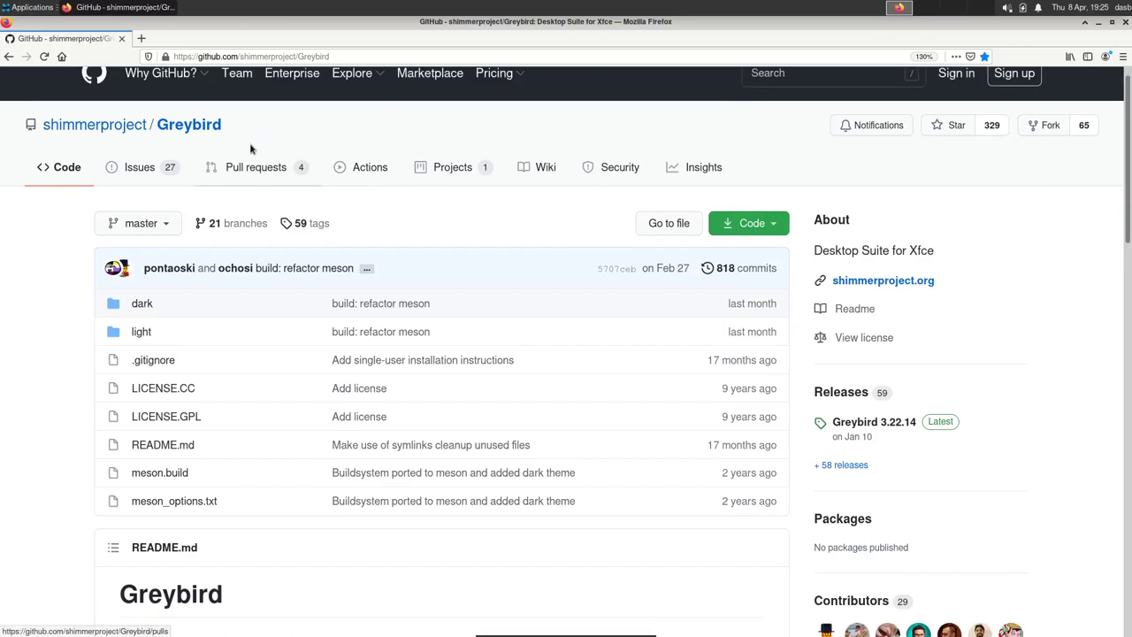
pyautogui.scroll(-1, 305, 248)
pyautogui.scroll(-4, 308, 251)
pyautogui.scroll(-1, 309, 253)
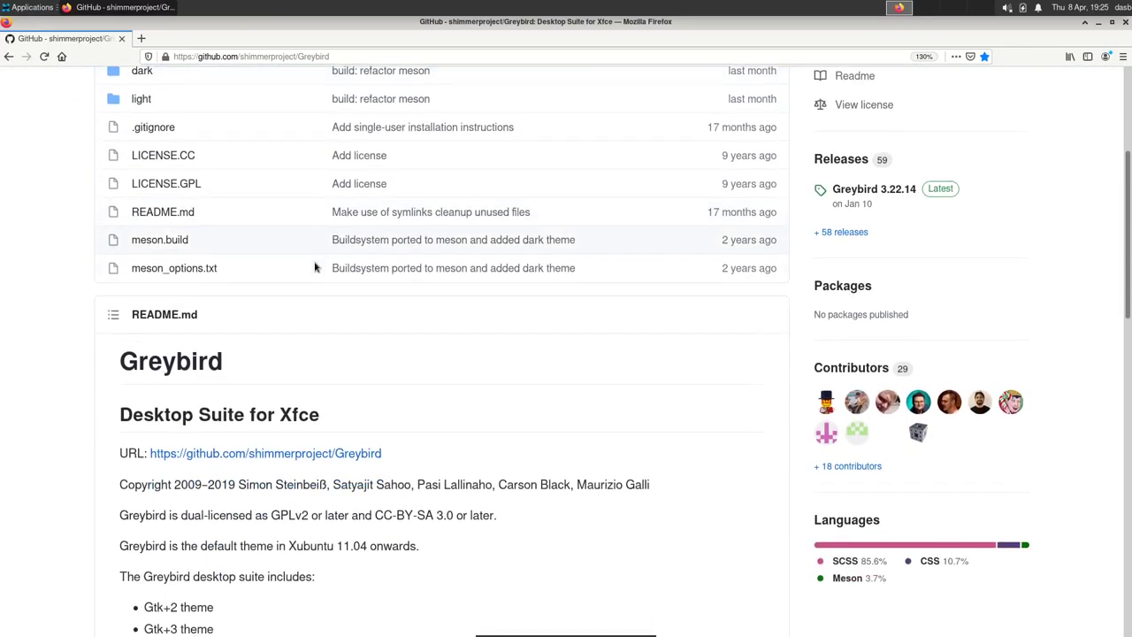
pyautogui.scroll(-2, 314, 261)
pyautogui.scroll(-4, 327, 291)
pyautogui.scroll(-1, 339, 300)
pyautogui.scroll(-3, 341, 358)
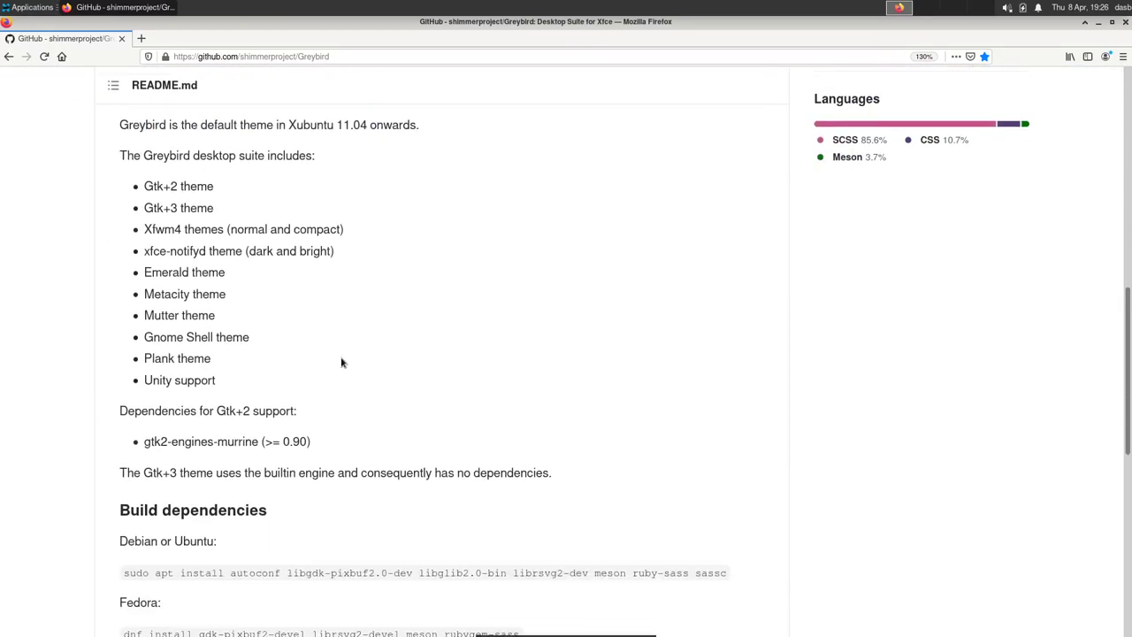
pyautogui.scroll(-4, 341, 361)
pyautogui.scroll(-1, 340, 356)
pyautogui.scroll(-2, 340, 359)
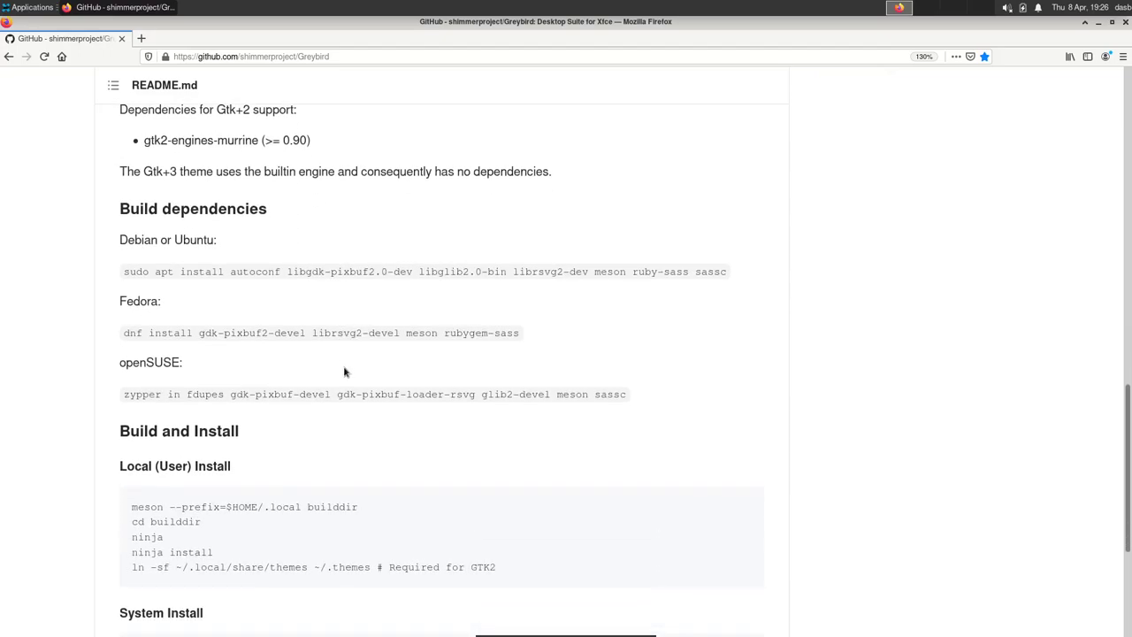
pyautogui.scroll(-1, 343, 364)
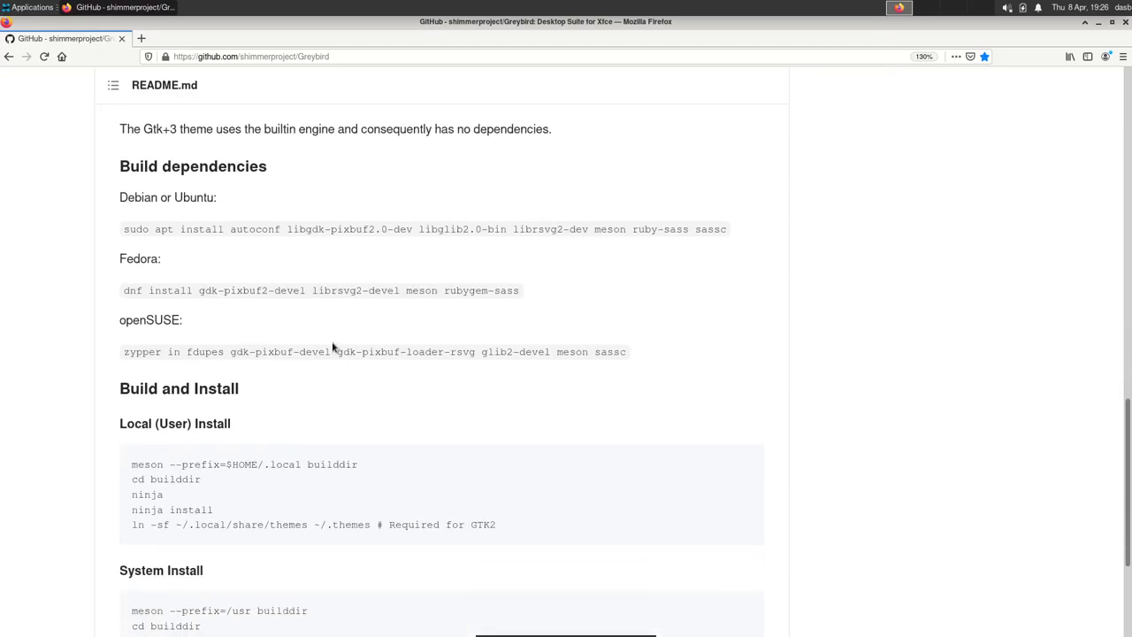
pyautogui.scroll(-1, 292, 332)
pyautogui.scroll(1, 265, 305)
# Launch Terminal Emulator from the Applications menu and centre its window on screen
pyautogui.click(6, 7)
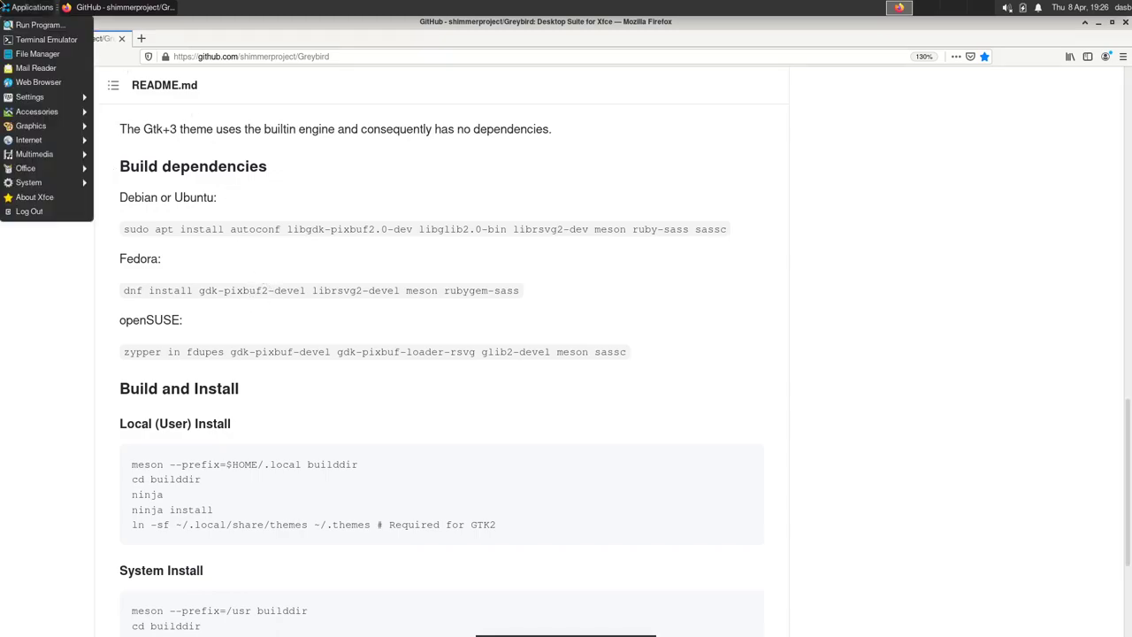
pyautogui.click(53, 40)
pyautogui.moveTo(380, 33)
pyautogui.mouseDown()
pyautogui.moveTo(468, 92)
pyautogui.moveTo(498, 87)
pyautogui.mouseUp()
# Install meson, sassc and git with 'sudo pacman -S', authorising and confirming with Y
pyautogui.write('sudo pacman ')
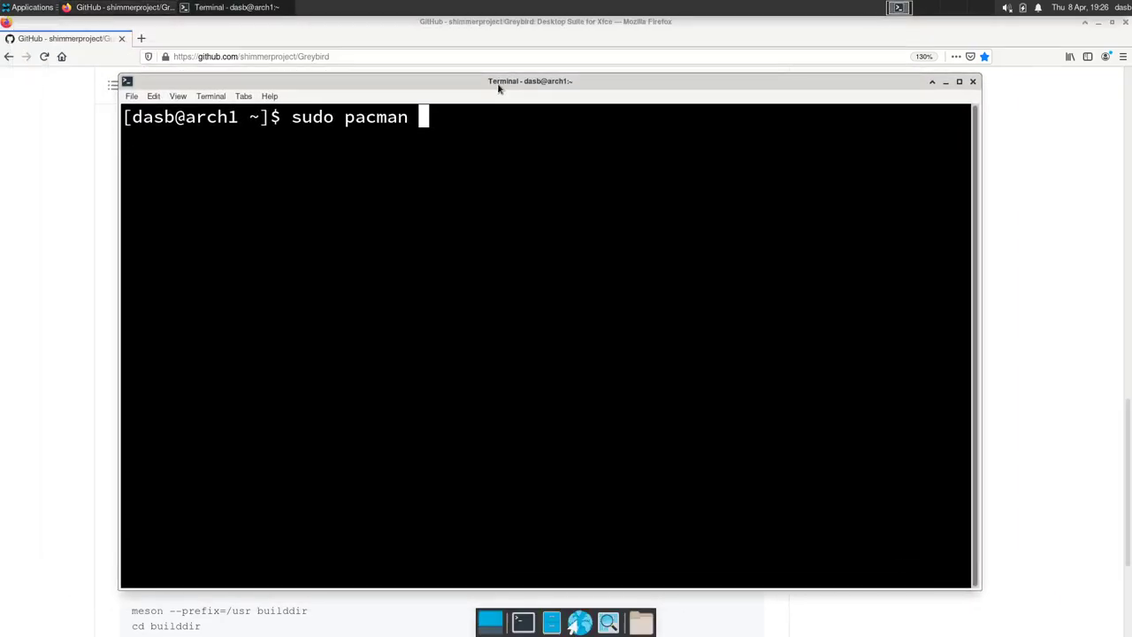
pyautogui.write('-S meson ')
pyautogui.write('sass')
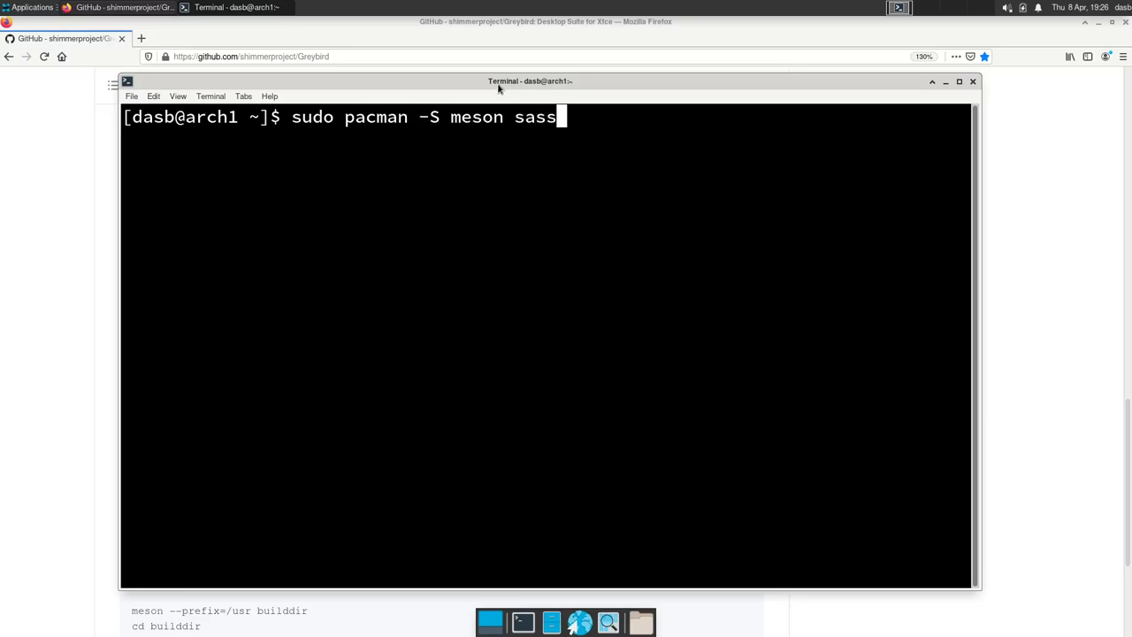
pyautogui.write('c g')
pyautogui.write('it')
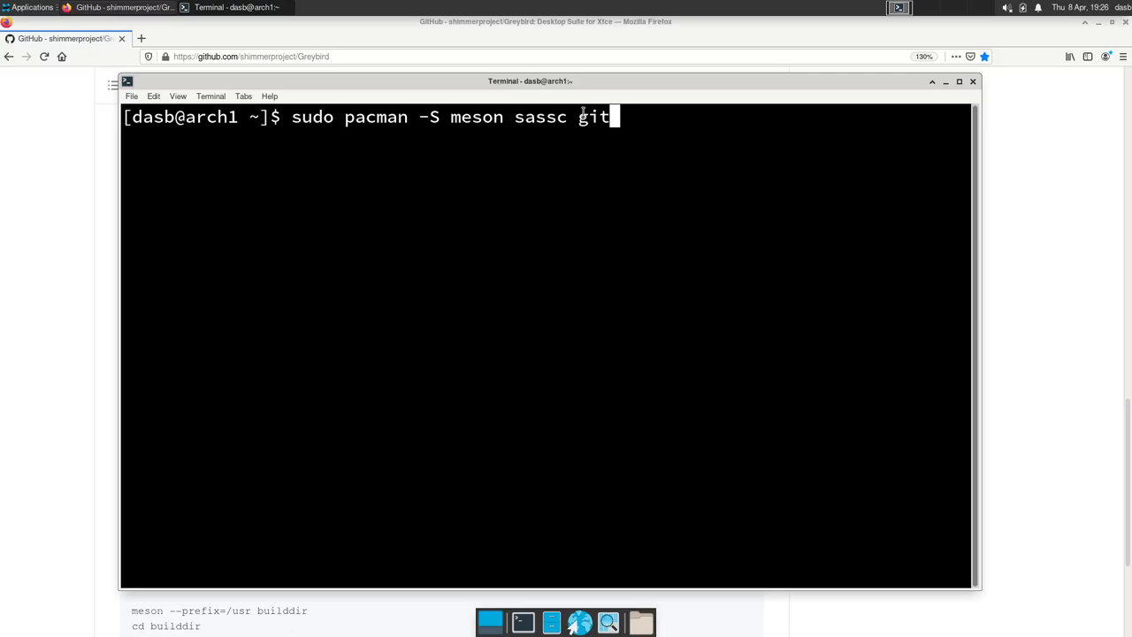
pyautogui.moveTo(580, 116); pyautogui.dragTo(609, 116)
pyautogui.click(604, 115)
pyautogui.press('Return')
pyautogui.press('Return')
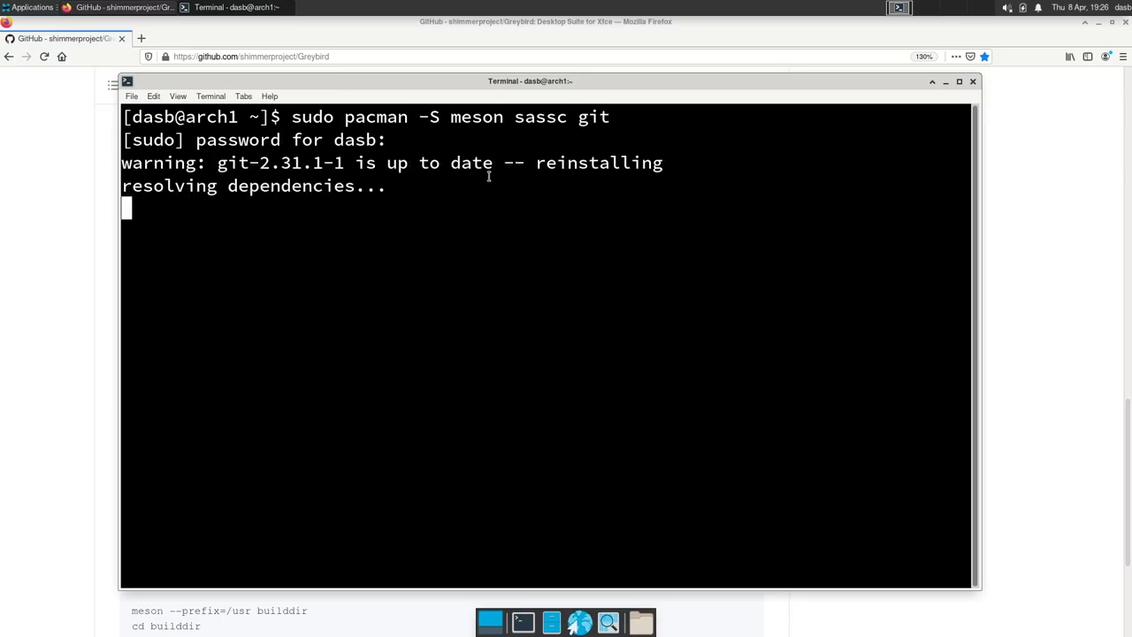
pyautogui.write('Y')
pyautogui.press('Return')
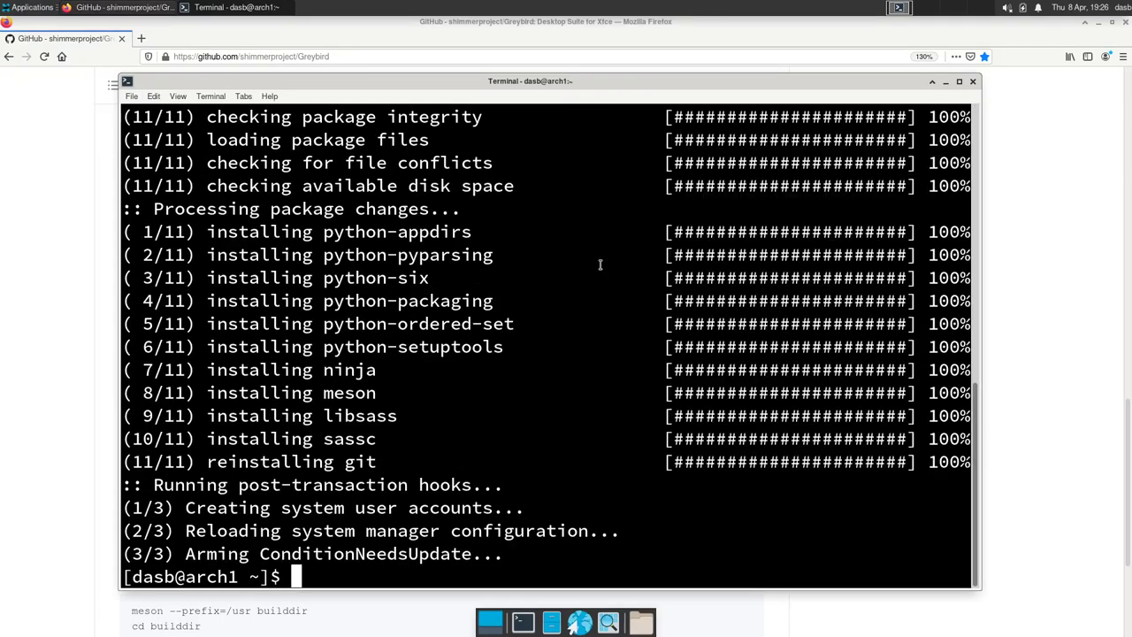
pyautogui.hotkey('ctrl', 'l')
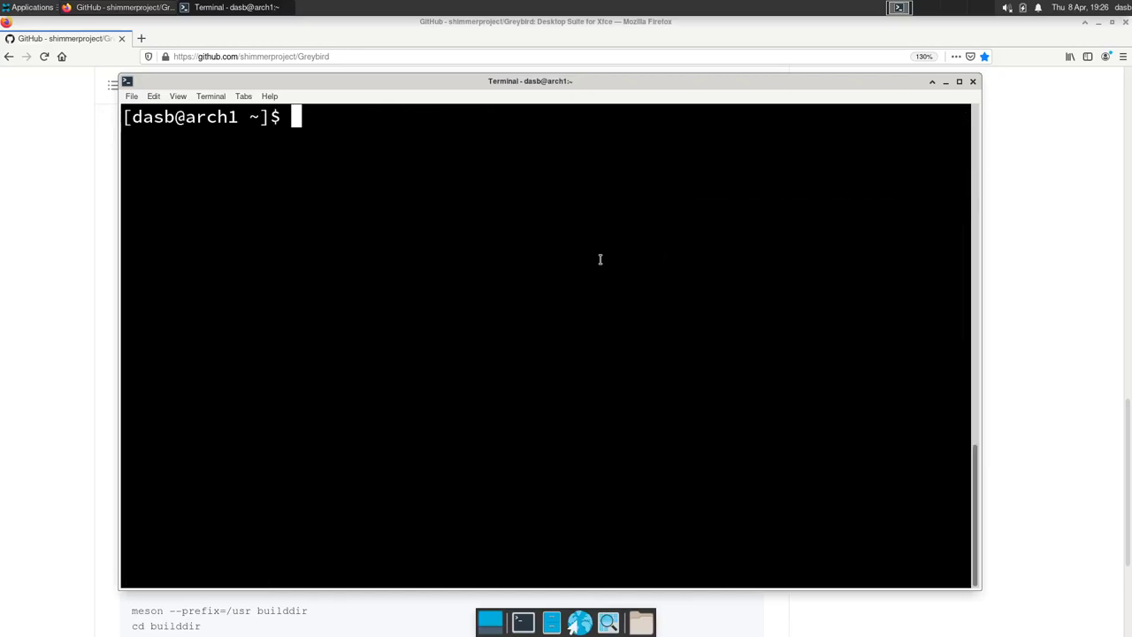
pyautogui.write('git clon')
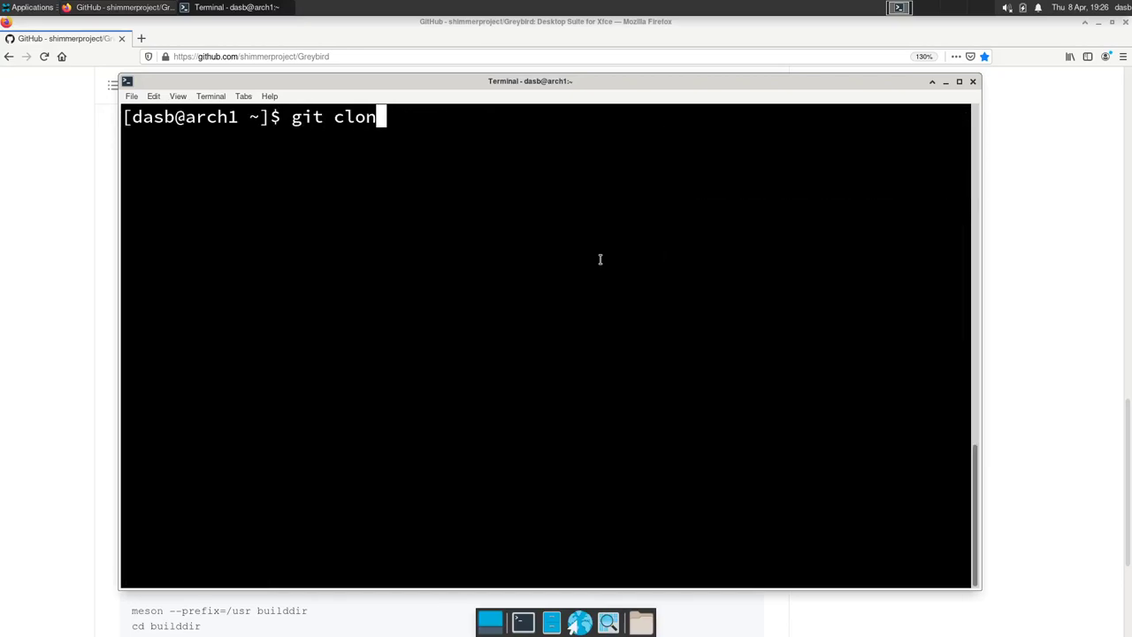
pyautogui.write('e http;')
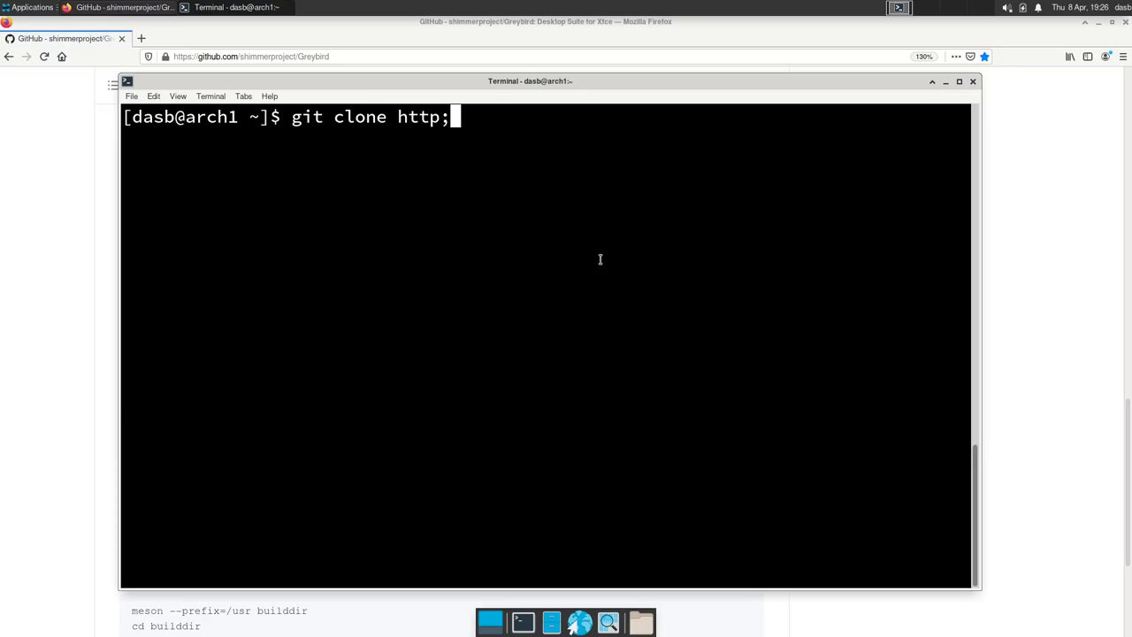
pyautogui.press('BackSpace')
pyautogui.write('s://gi')
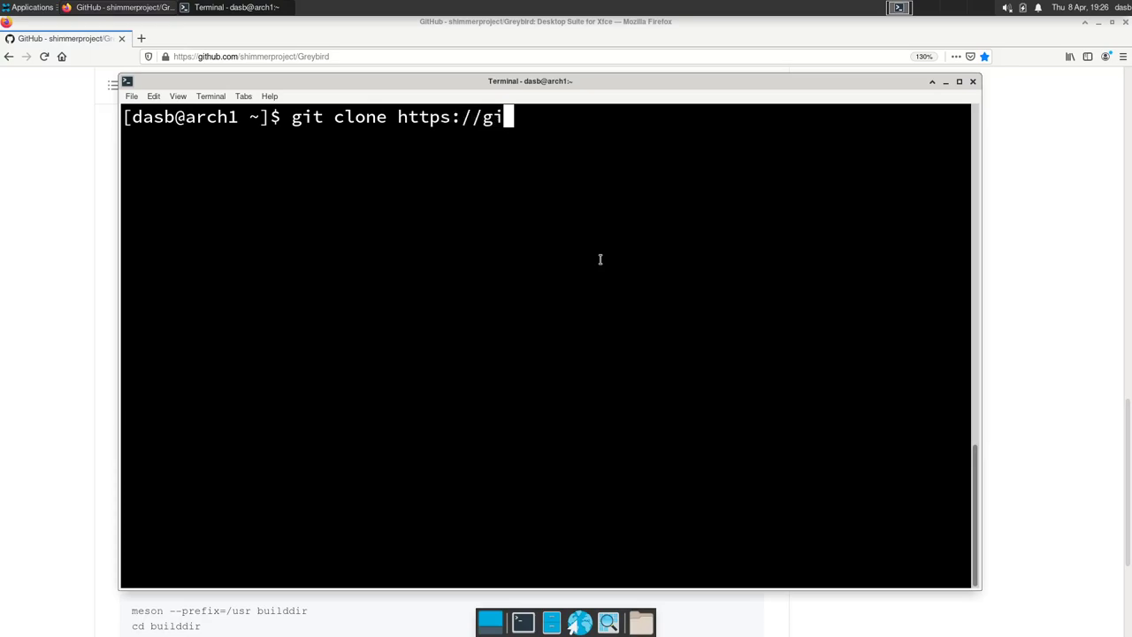
pyautogui.write('thub.com/shi')
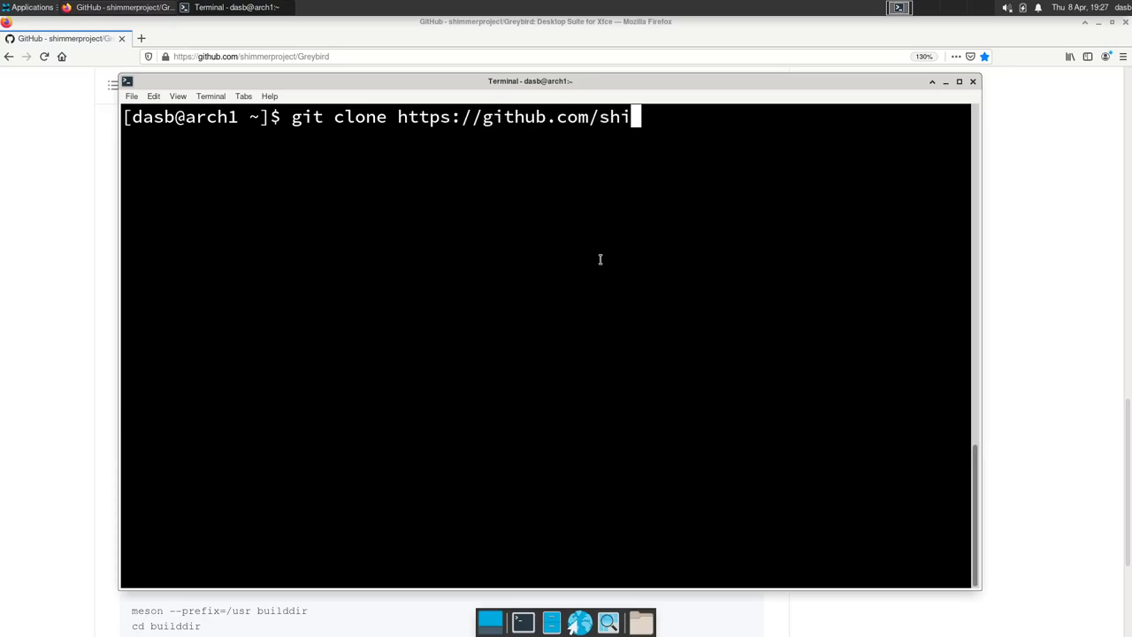
pyautogui.write('mmerj')
pyautogui.press('BackSpace')
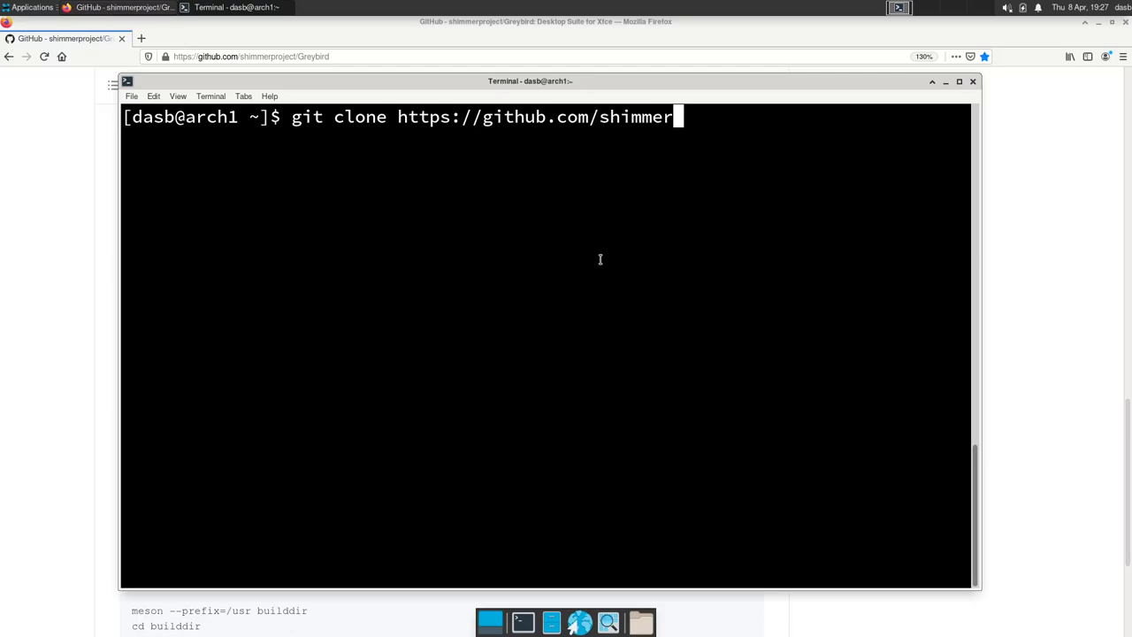
pyautogui.write('project')
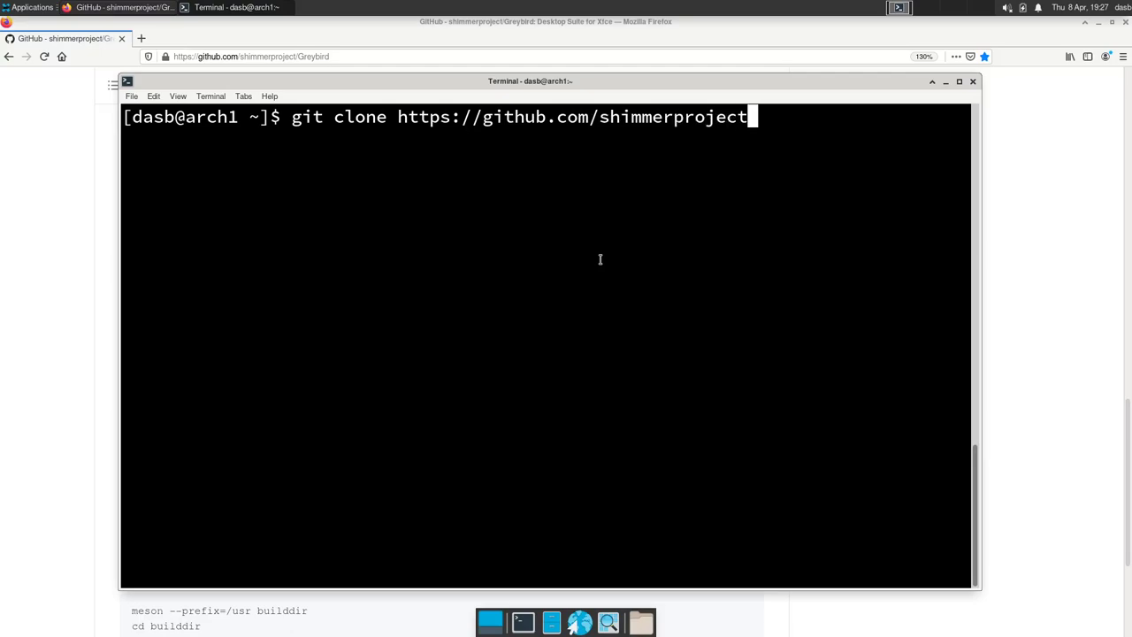
pyautogui.write('/Greyb')
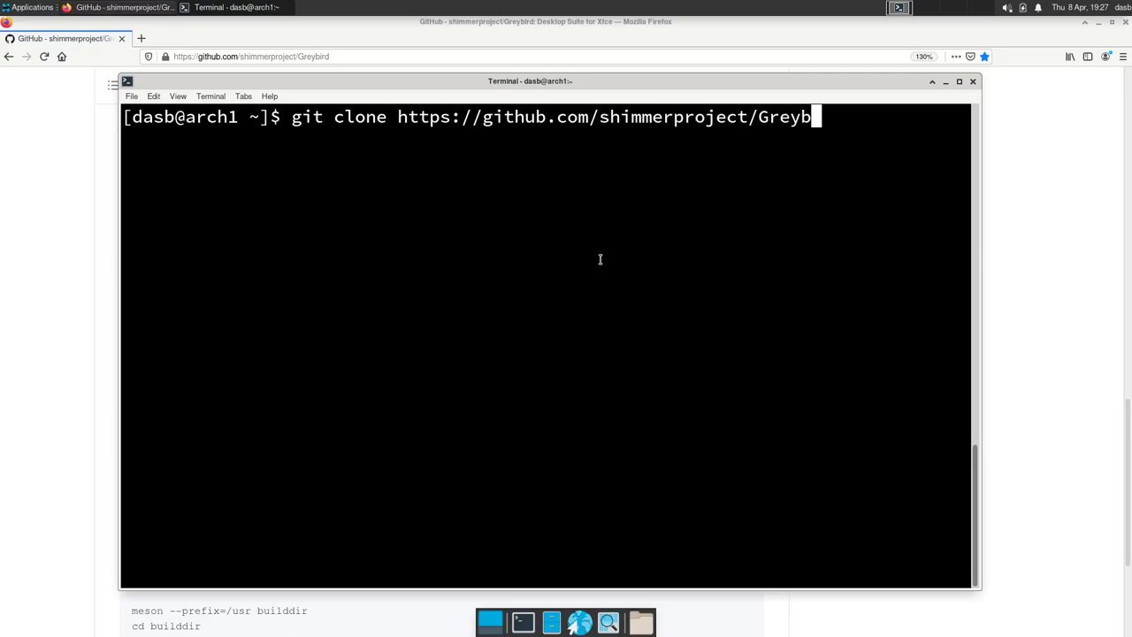
pyautogui.write('ird')
pyautogui.press('Return')
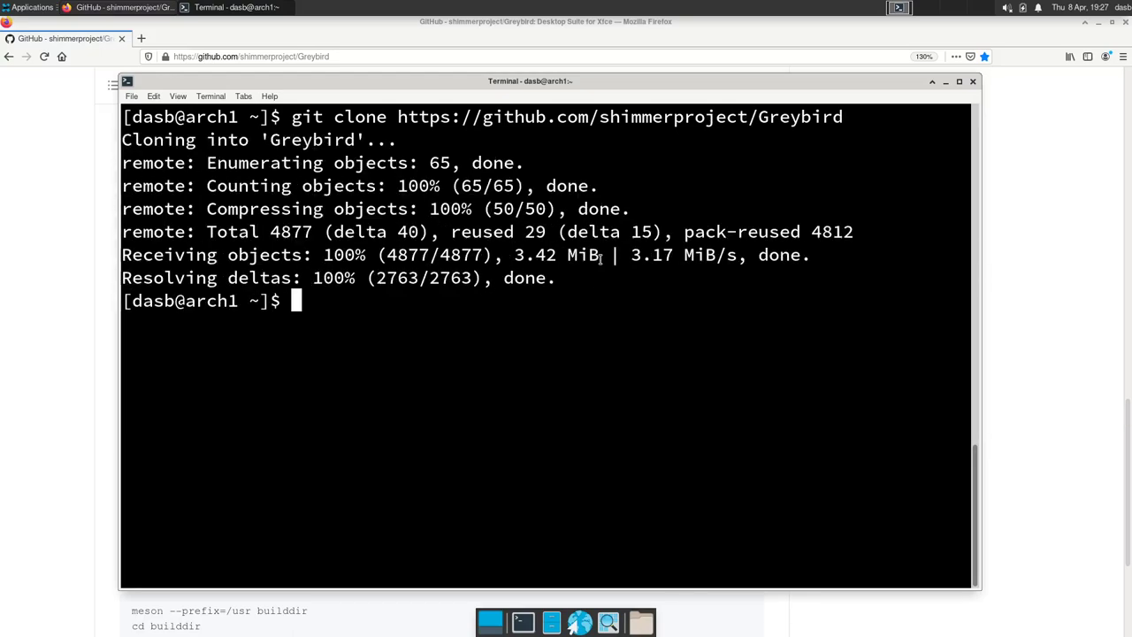
# List the home folder, change into the Greybird directory and clear the screen
pyautogui.write('ls')
pyautogui.press('Return')
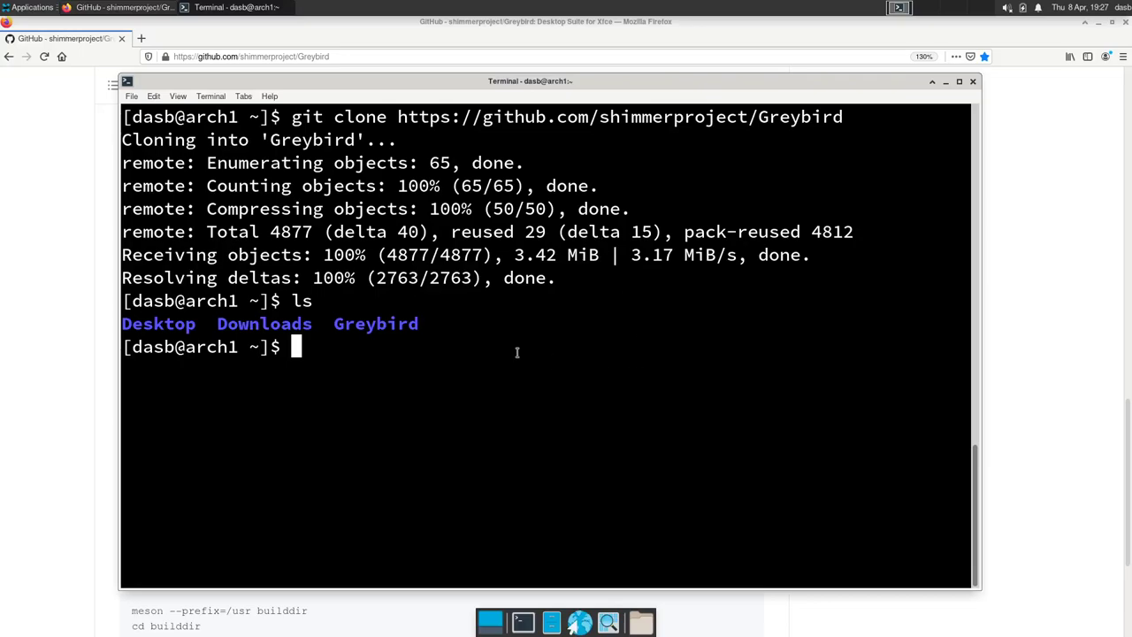
pyautogui.moveTo(336, 317); pyautogui.dragTo(418, 326)
pyautogui.click(419, 327)
pyautogui.write('cd')
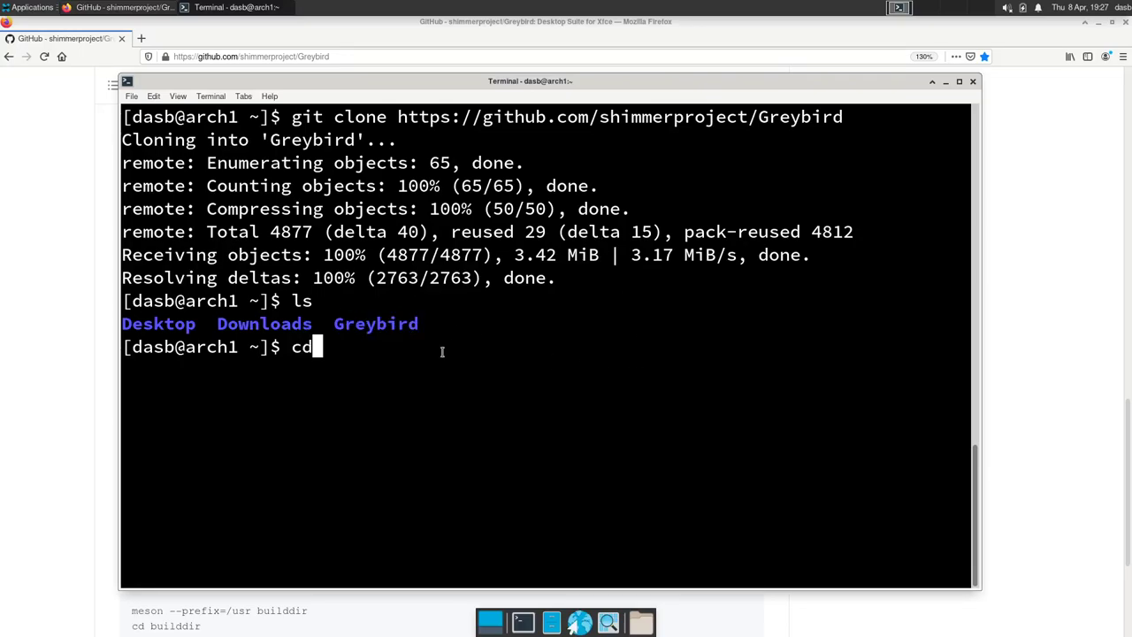
pyautogui.write(' Gre')
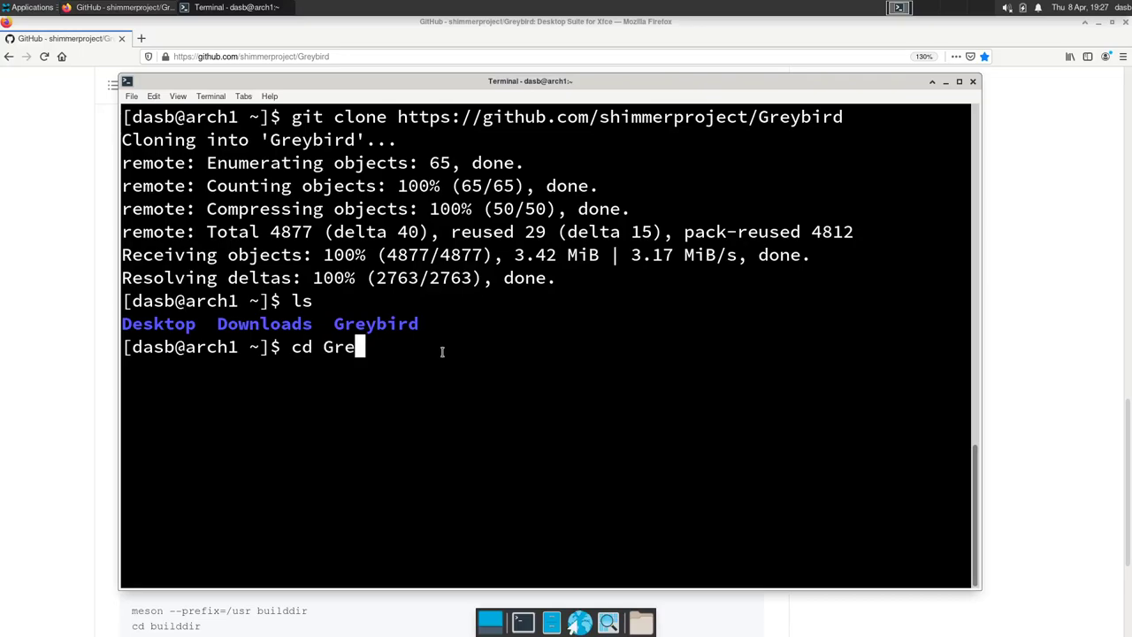
pyautogui.press('Tab')
pyautogui.press('Return')
pyautogui.hotkey('ctrl', 'l')
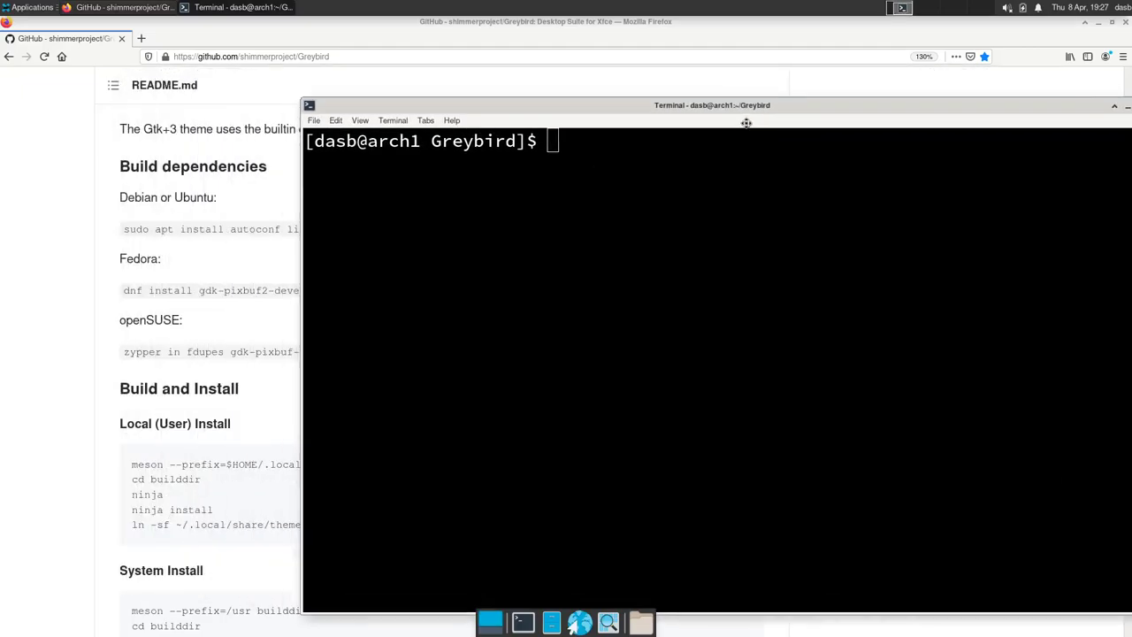
# Tile the terminal beside the browser showing the README install steps, and clear the terminal
pyautogui.moveTo(521, 94); pyautogui.dragTo(1130, 133)
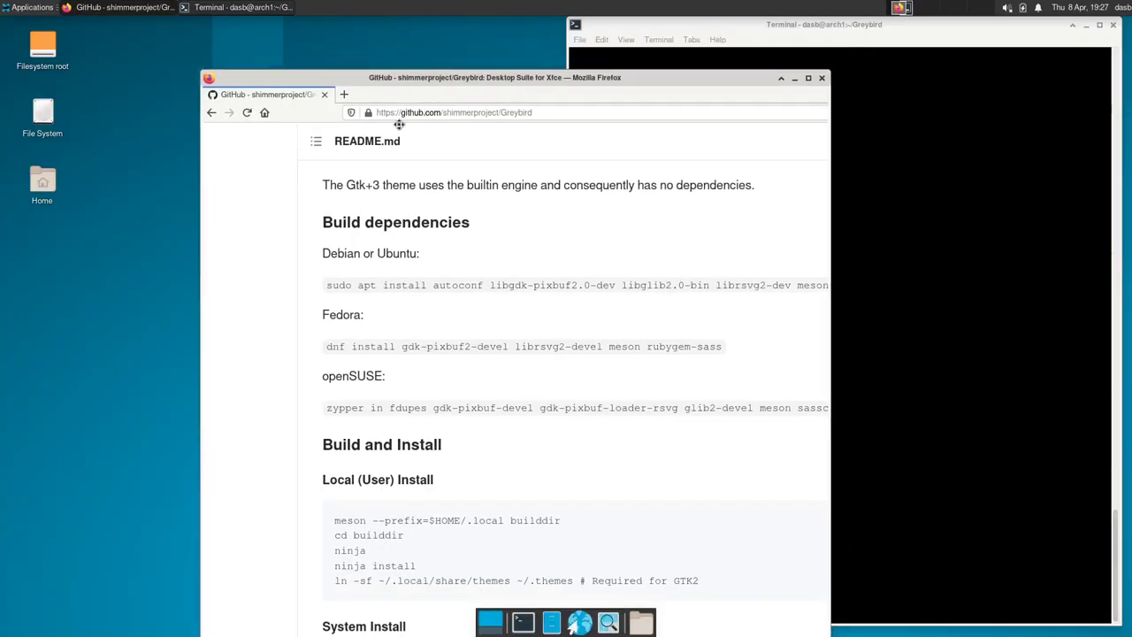
pyautogui.moveTo(509, 20); pyautogui.dragTo(1, 133)
pyautogui.scroll(-5, 319, 306)
pyautogui.scroll(-2, 319, 306)
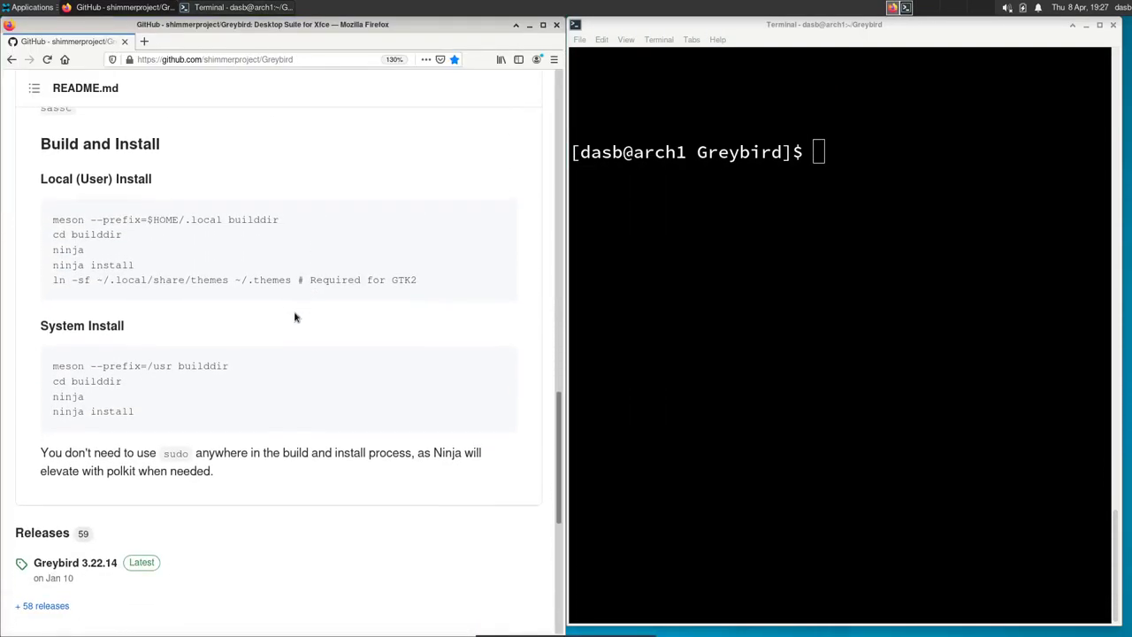
pyautogui.scroll(-2, 295, 315)
pyautogui.scroll(2, 77, 298)
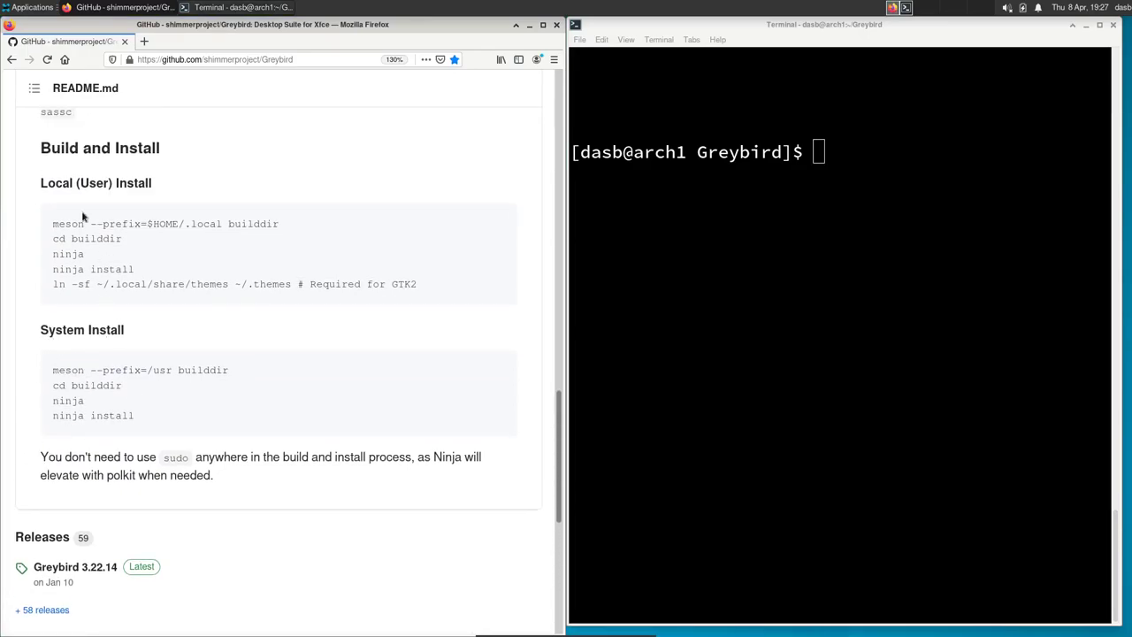
pyautogui.moveTo(55, 188); pyautogui.dragTo(139, 186)
pyautogui.click(713, 247)
pyautogui.hotkey('ctrl', 'l')
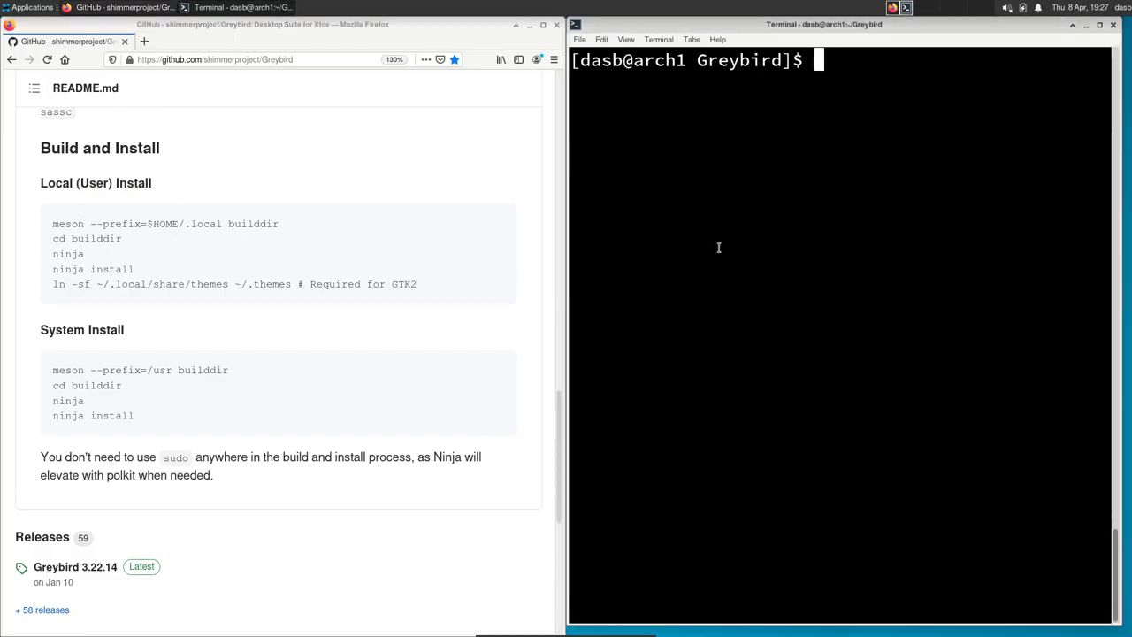
# Type 'meson --prefix=/usr builddir' at the prompt, zooming the README to 150% along the way
pyautogui.write('m')
pyautogui.write('eson')
pyautogui.click(311, 376)
pyautogui.hotkey('ctrl', '+')
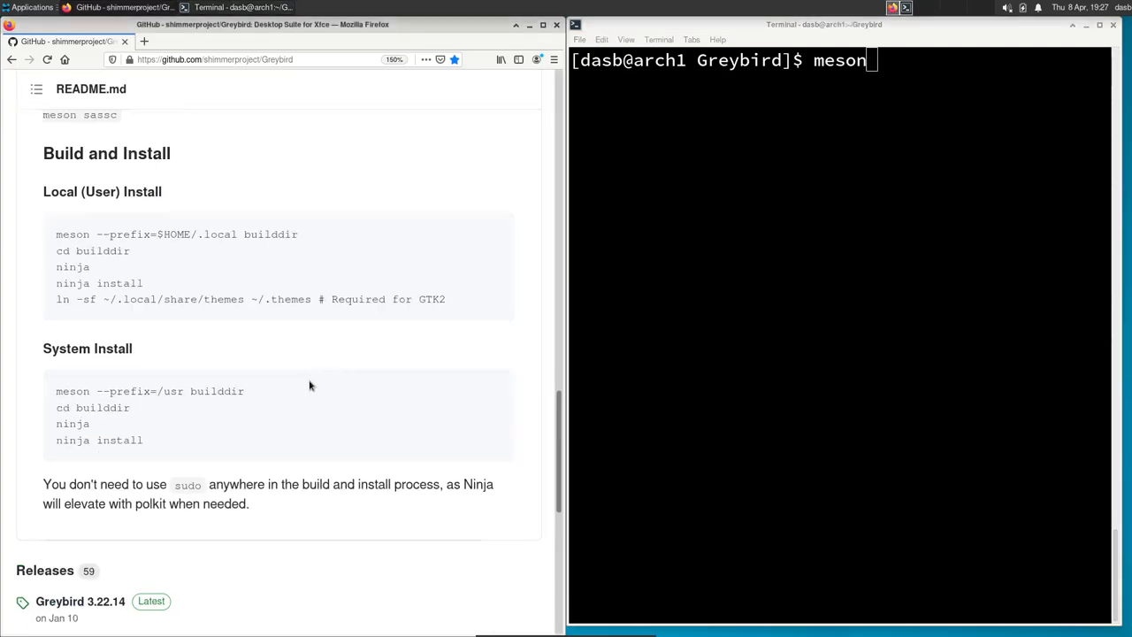
pyautogui.hotkey('ctrl', '+')
pyautogui.click(786, 237)
pyautogui.write('-')
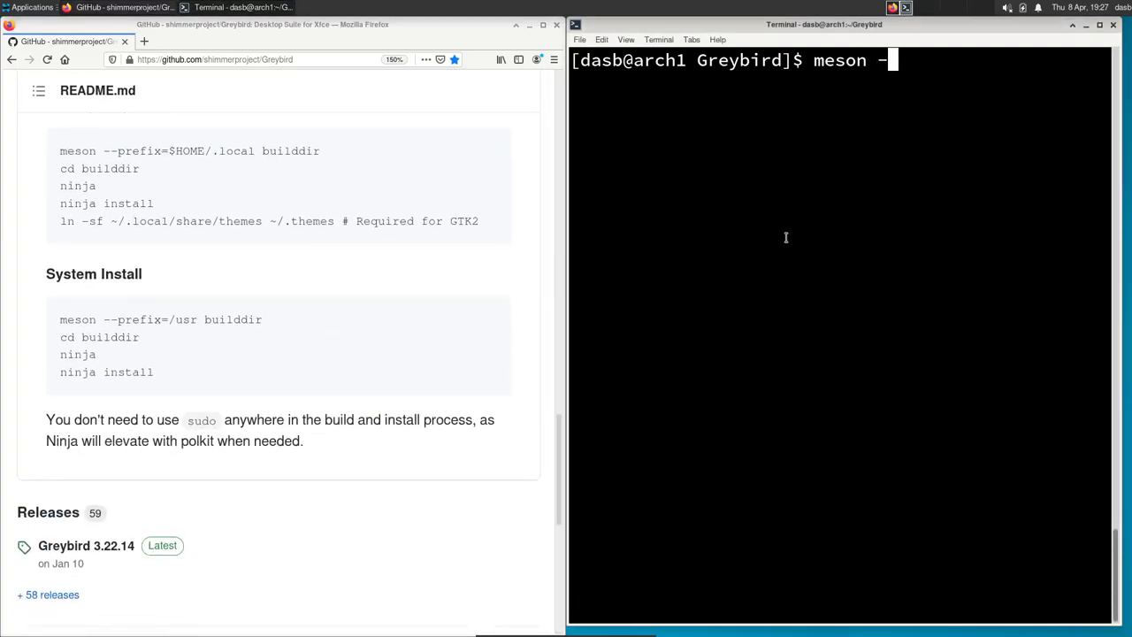
pyautogui.write('-')
pyautogui.write('prefix')
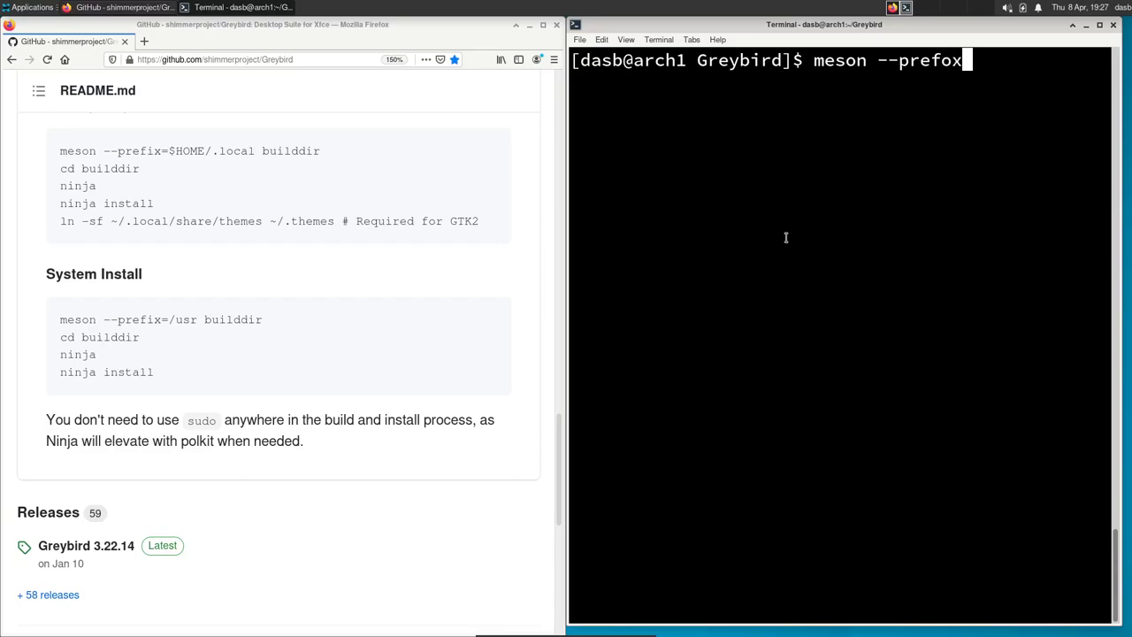
pyautogui.press('BackSpace')
pyautogui.press('BackSpace')
pyautogui.write('x')
pyautogui.press('BackSpace')
pyautogui.write('ix=')
pyautogui.write('/usr ')
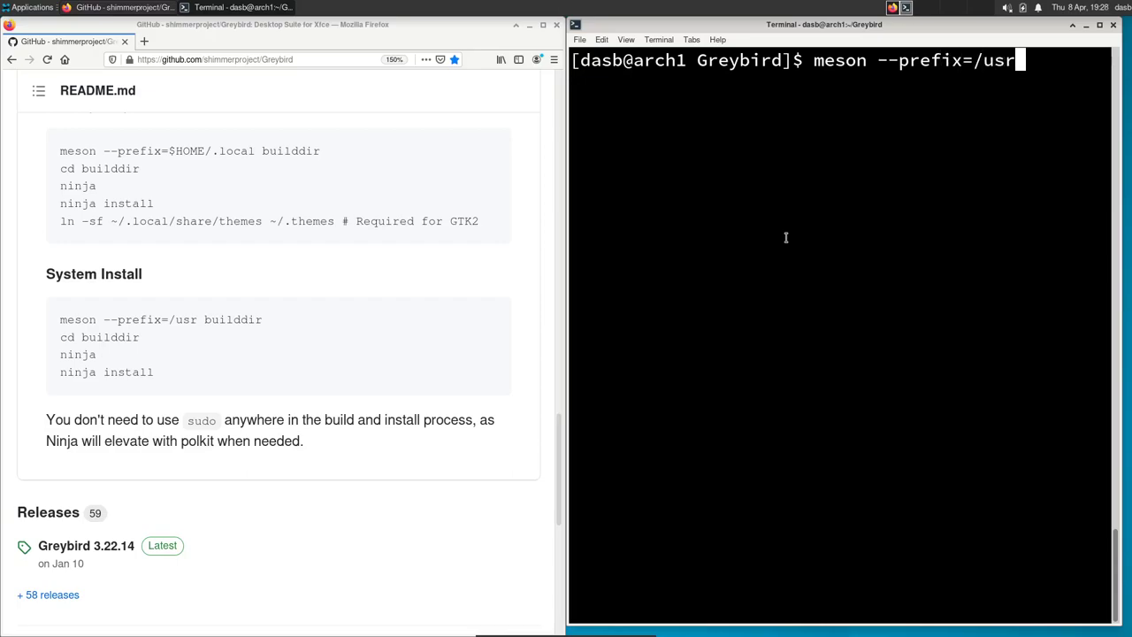
pyautogui.write('buildd')
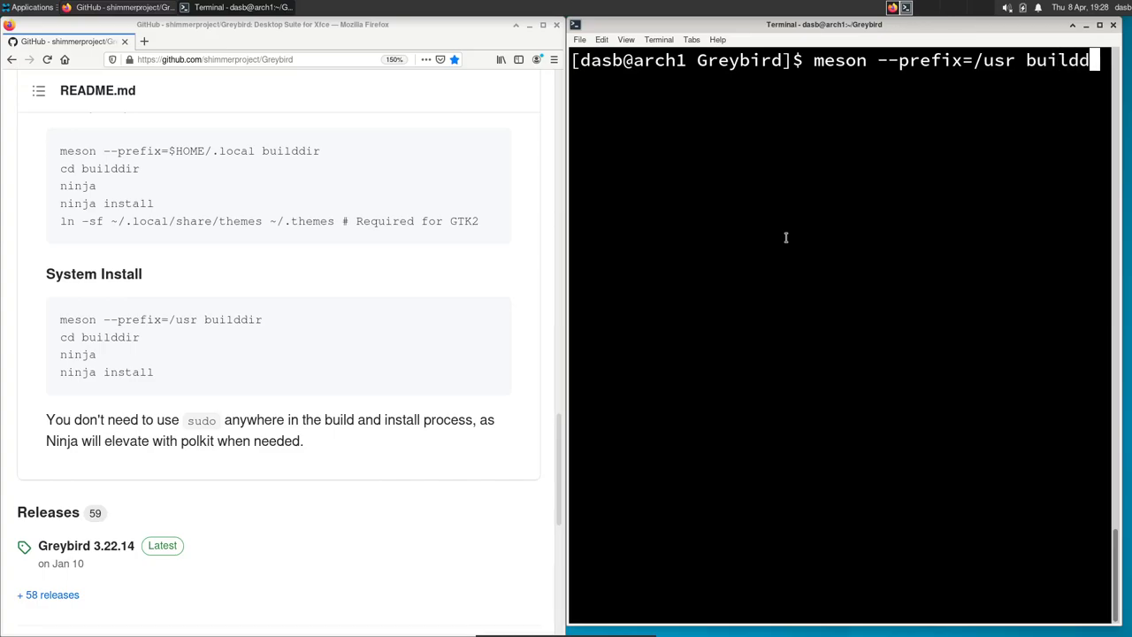
pyautogui.write('ir')
# Run the meson configure command and check the Pkg-config result in its output
pyautogui.press('Return')
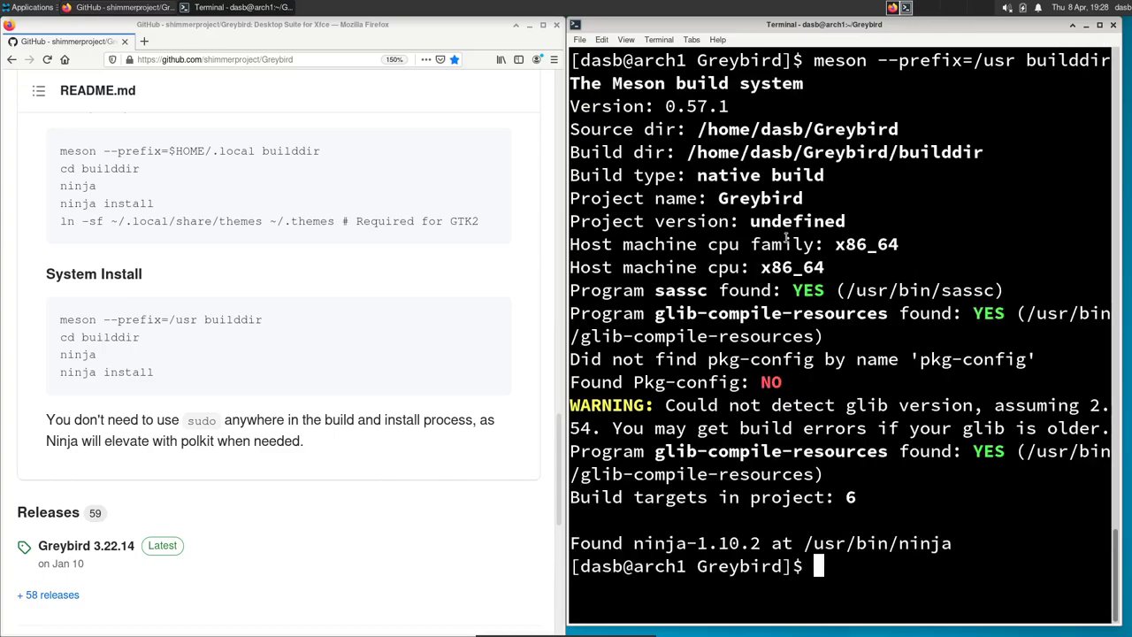
pyautogui.moveTo(690, 378); pyautogui.dragTo(768, 382)
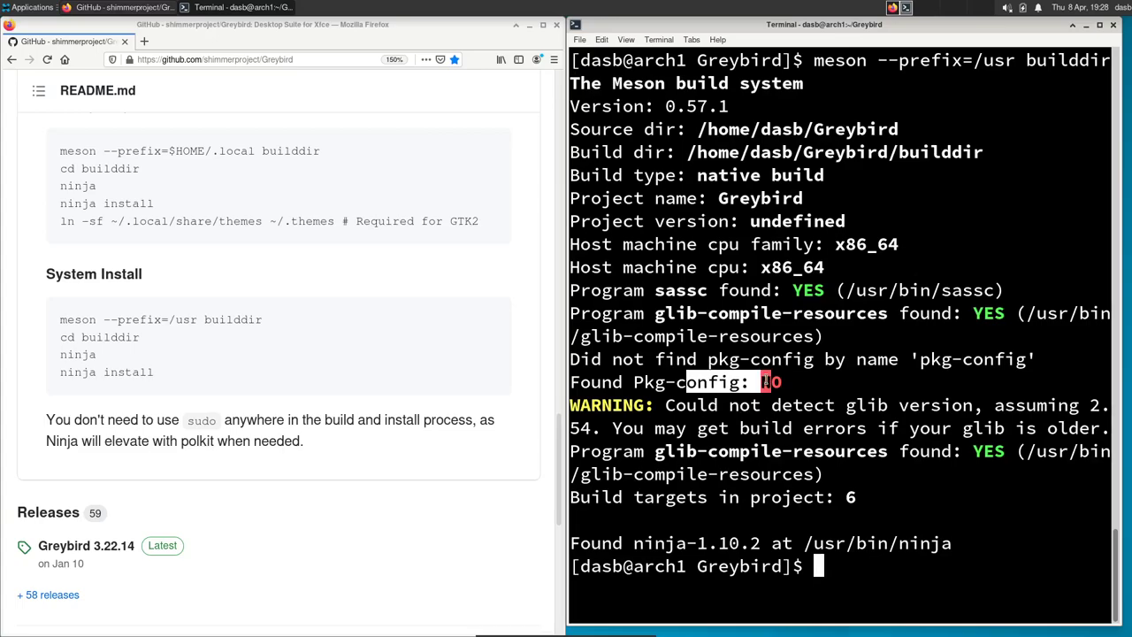
pyautogui.click(768, 382)
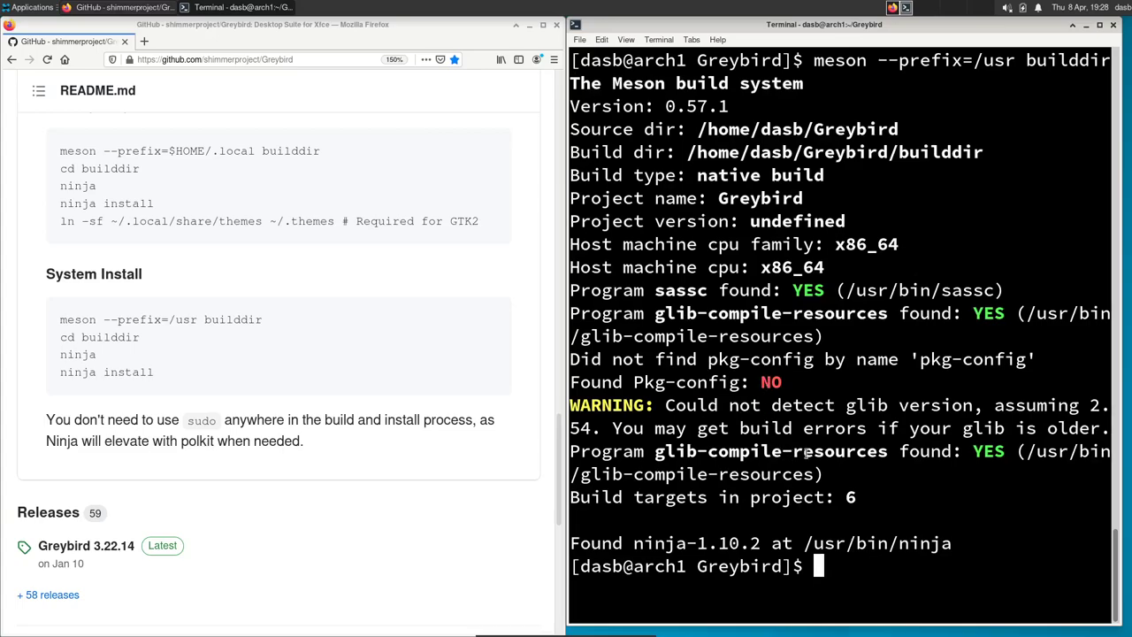
# Build Greybird with ninja in builddir and install it with ninja install, entering the password
pyautogui.write('cd builddir/')
pyautogui.press('Return')
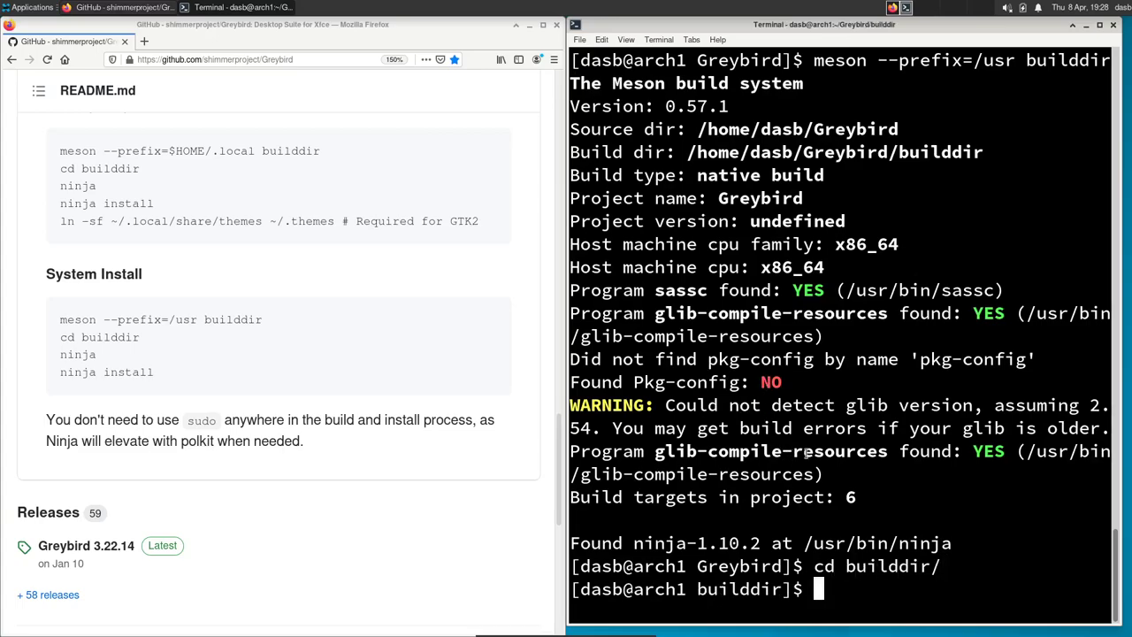
pyautogui.write('ninja')
pyautogui.press('Return')
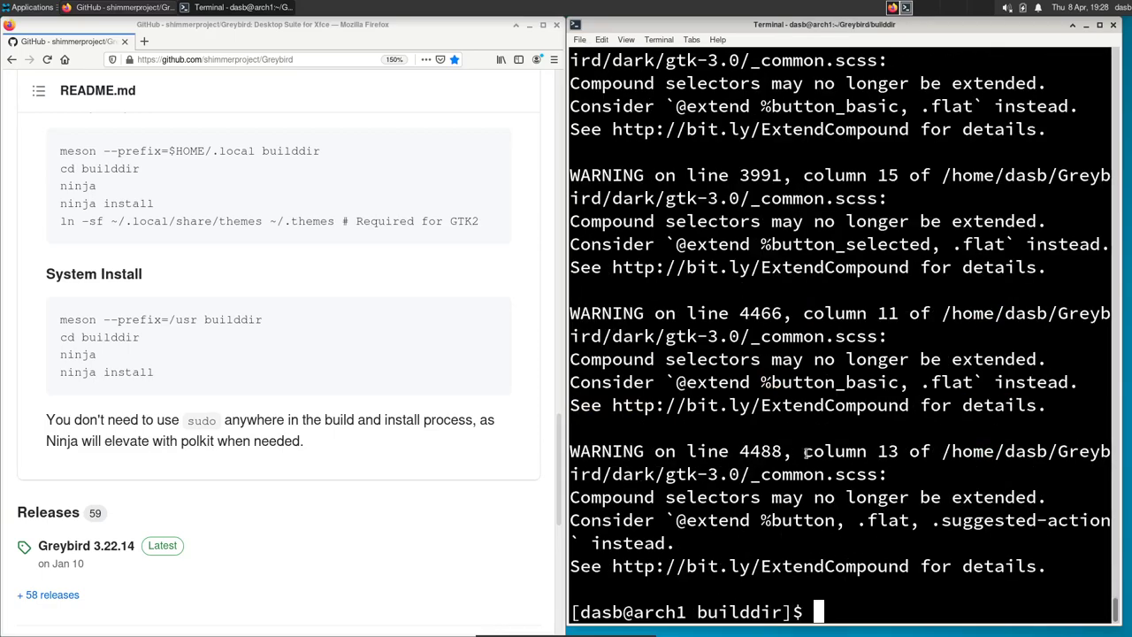
pyautogui.write('nin')
pyautogui.write('ja install')
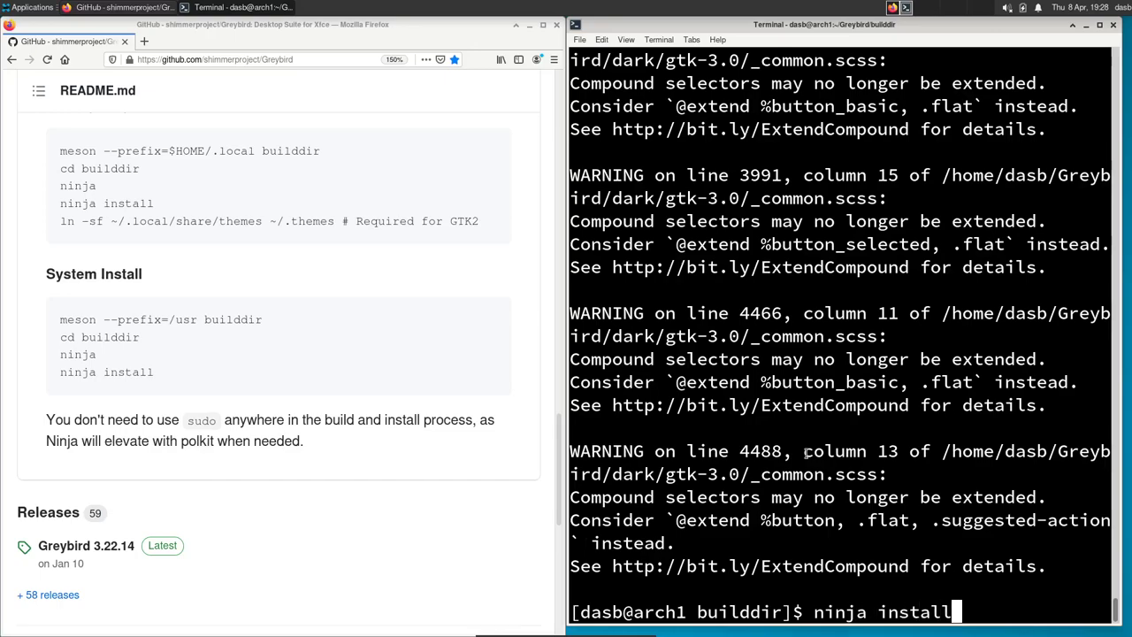
pyautogui.press('Return')
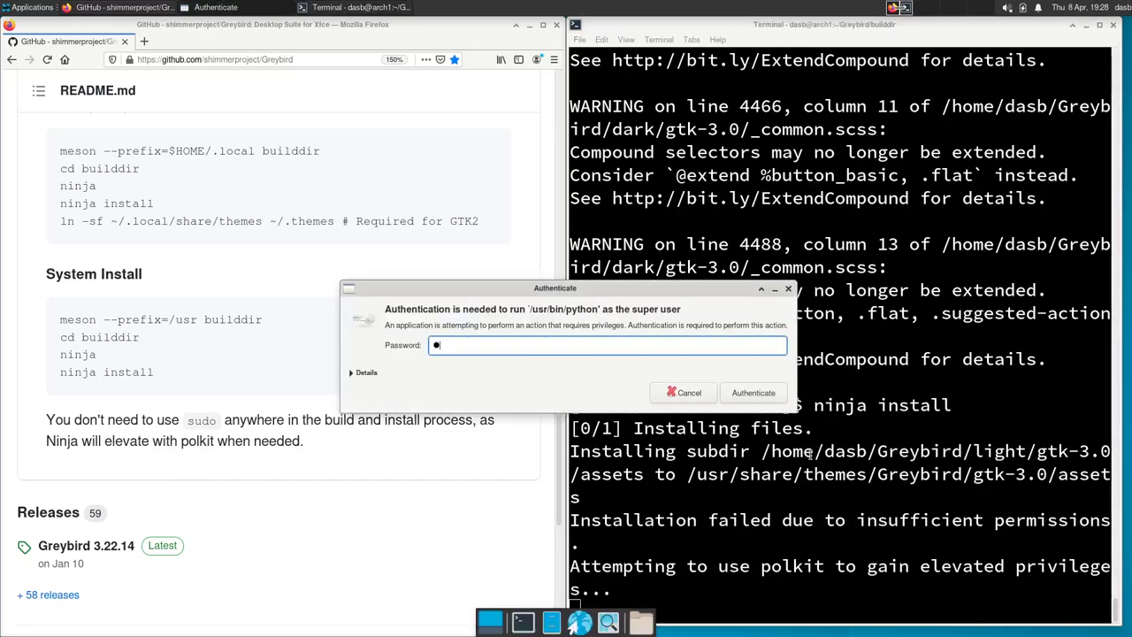
pyautogui.write('*****')
pyautogui.press('Return')
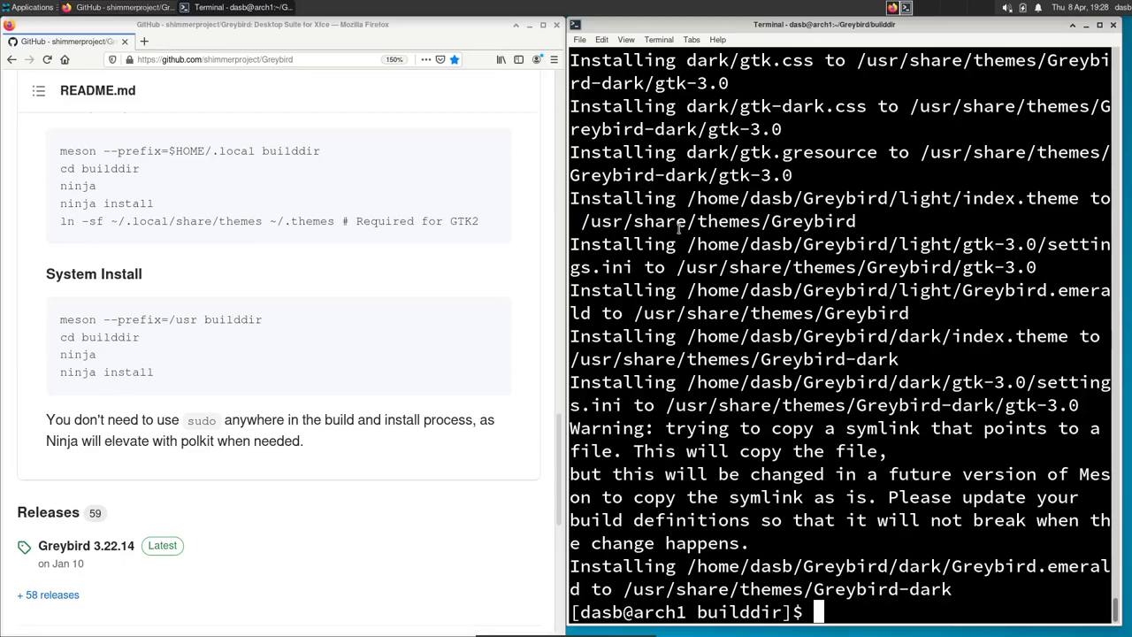
# Close the terminal, minimise the browser and apply Greybird as the Appearance style
pyautogui.click(1113, 25)
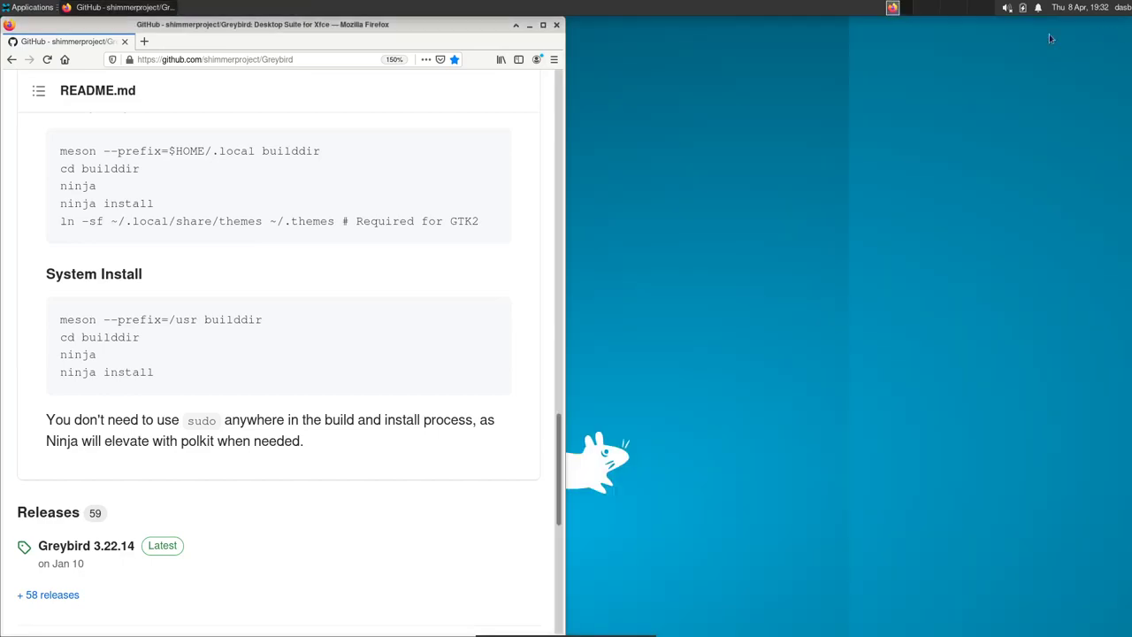
pyautogui.click(529, 29)
pyautogui.click(3, 7)
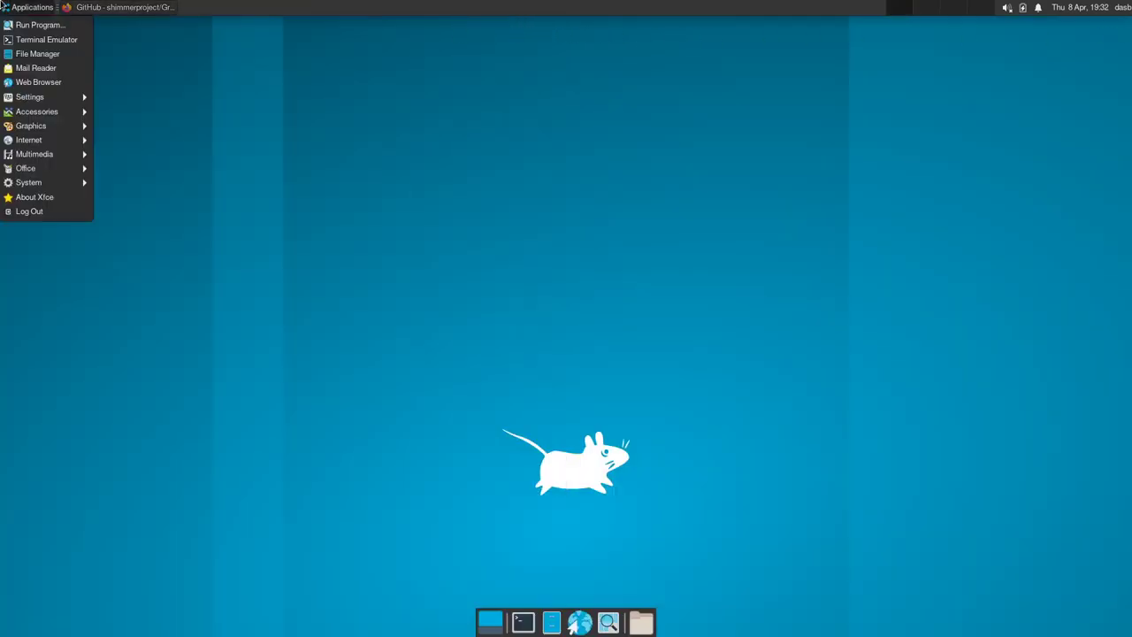
pyautogui.moveTo(29, 96)
pyautogui.click(133, 96)
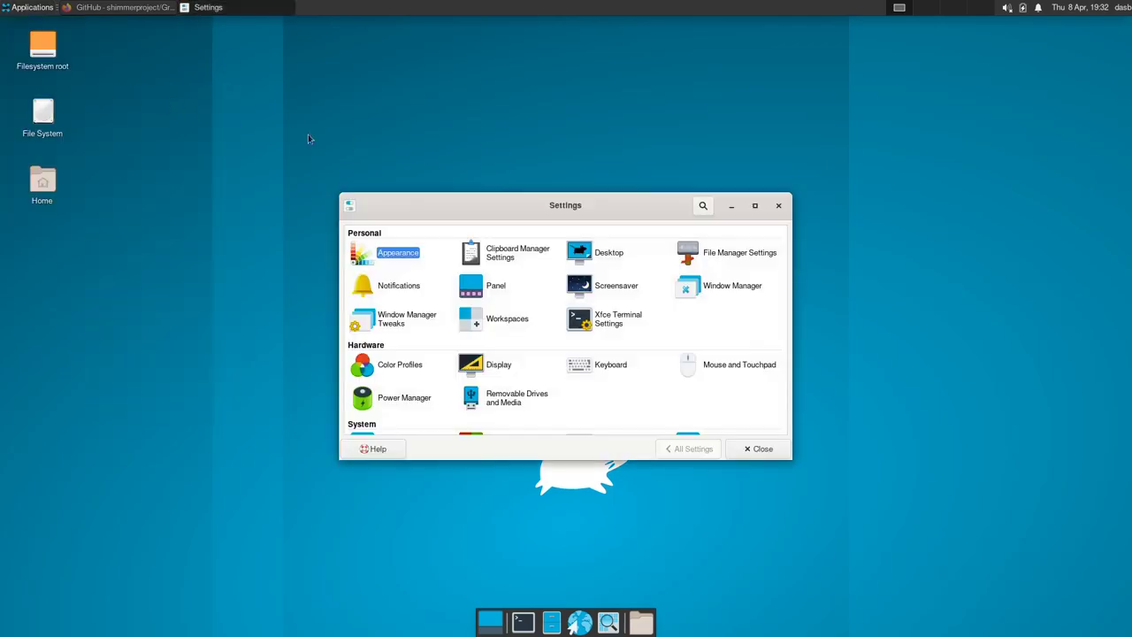
pyautogui.click(398, 265)
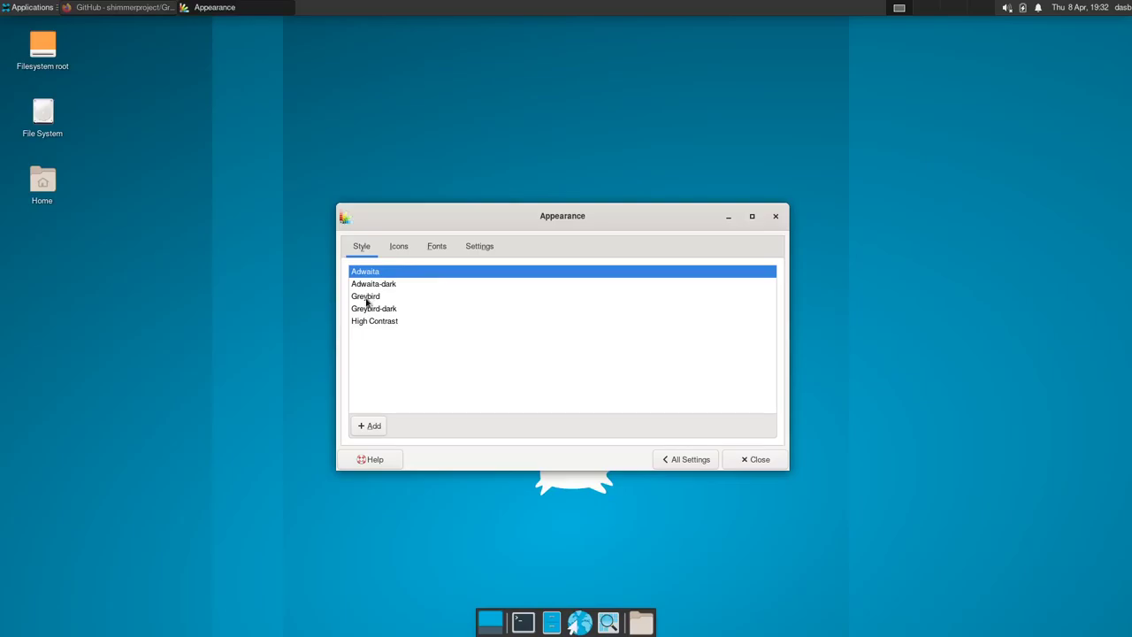
pyautogui.click(367, 300)
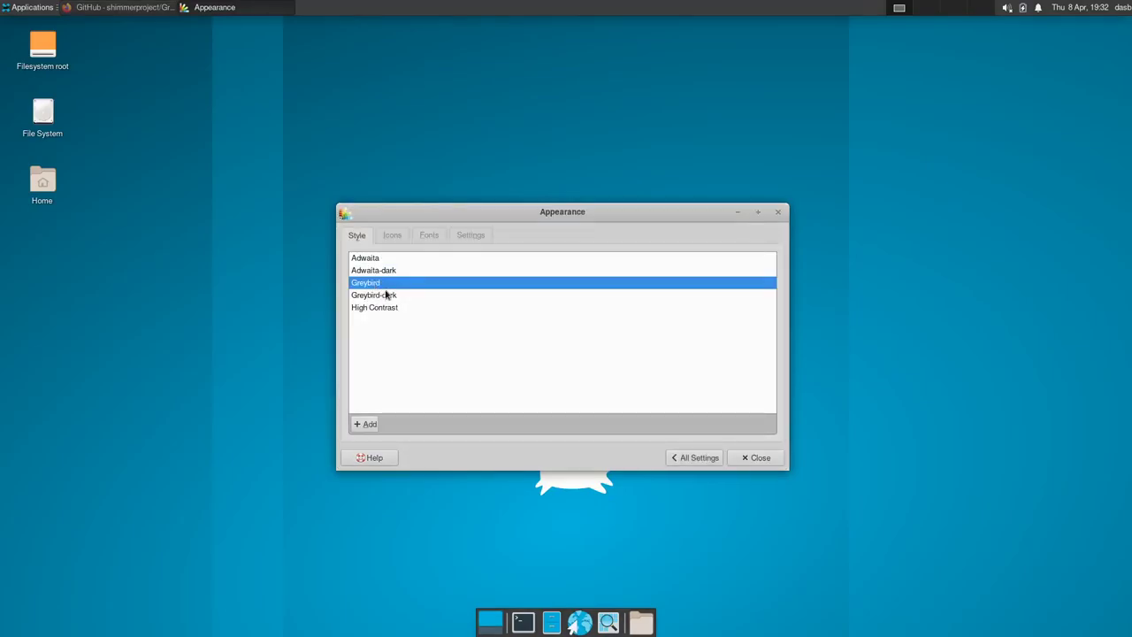
# Set Greybird as the Window Manager theme and return to the settings overview
pyautogui.click(682, 459)
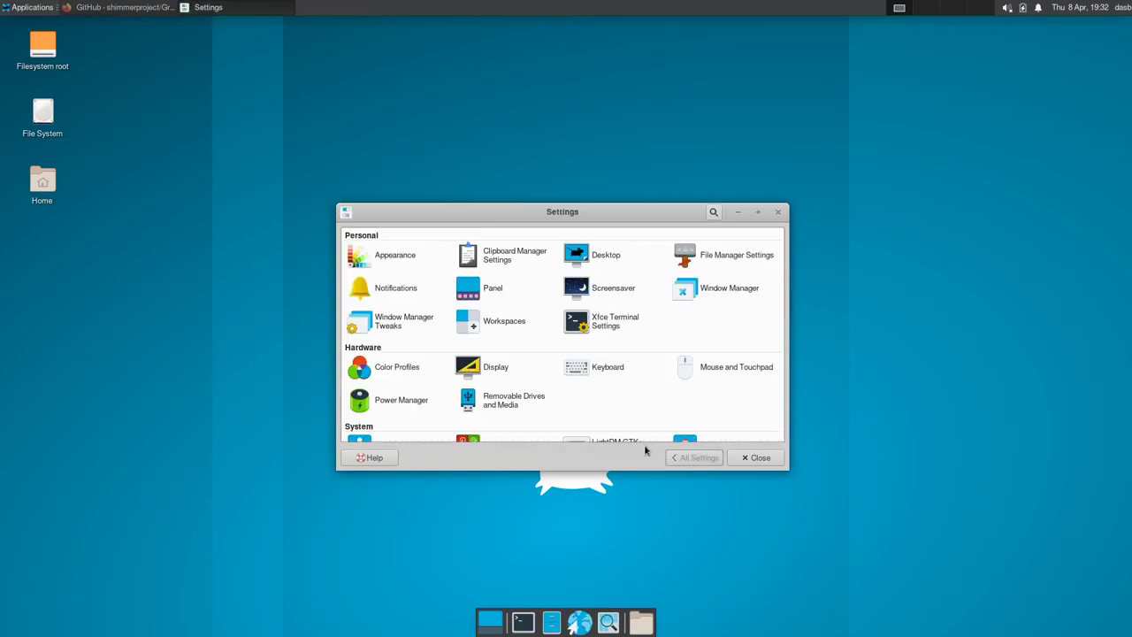
pyautogui.click(720, 289)
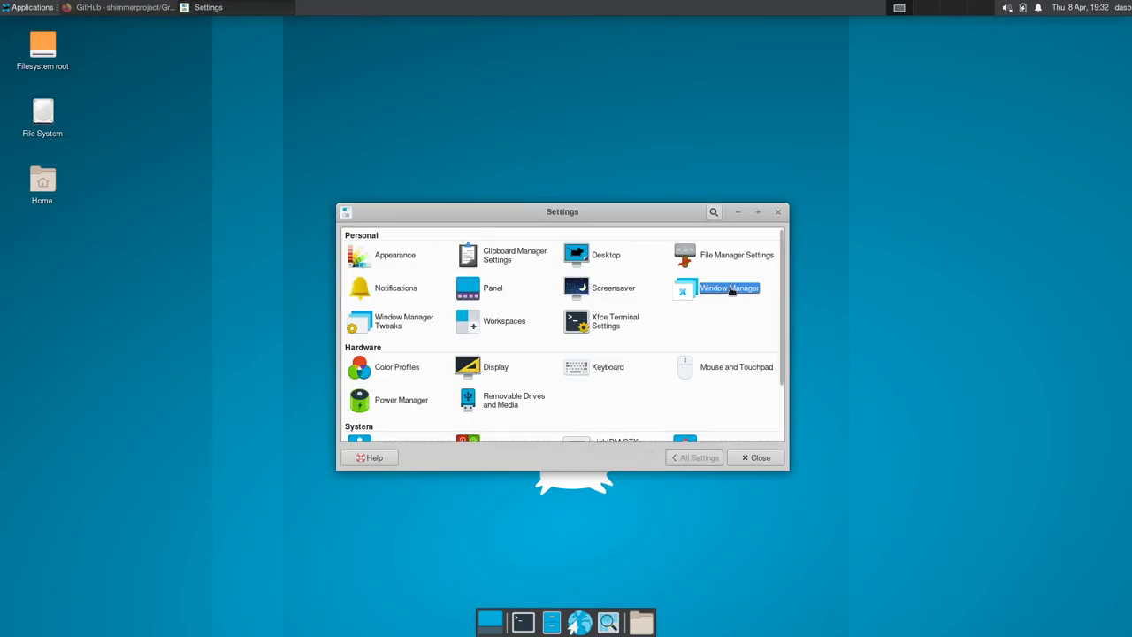
pyautogui.scroll(-3, 395, 336)
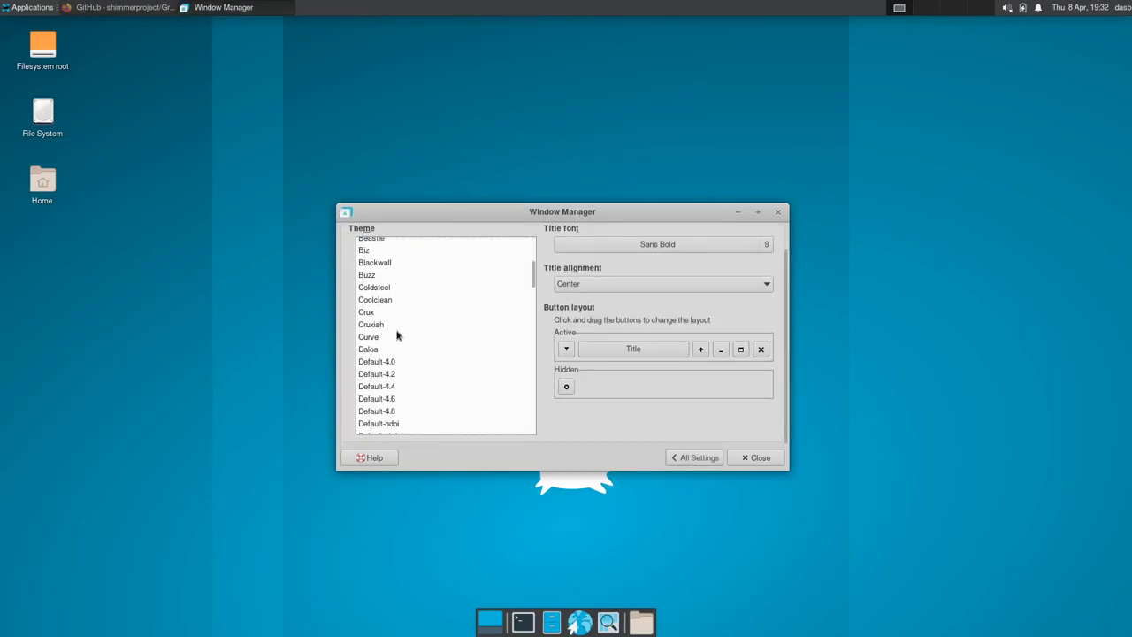
pyautogui.scroll(-2, 397, 333)
pyautogui.scroll(-2, 398, 327)
pyautogui.scroll(-1, 404, 316)
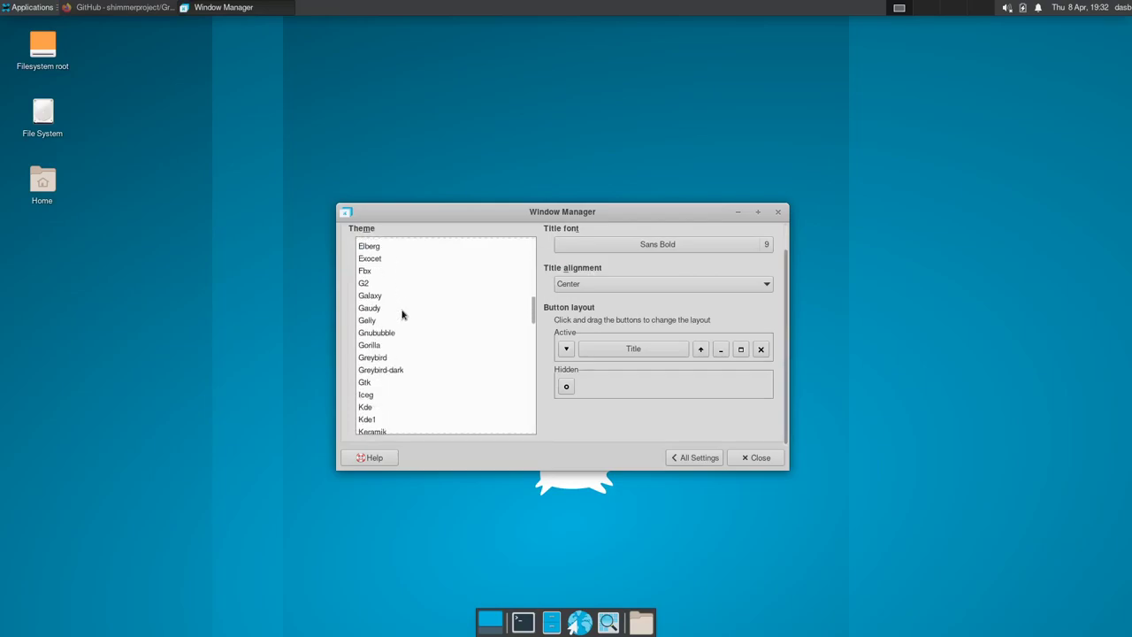
pyautogui.click(391, 358)
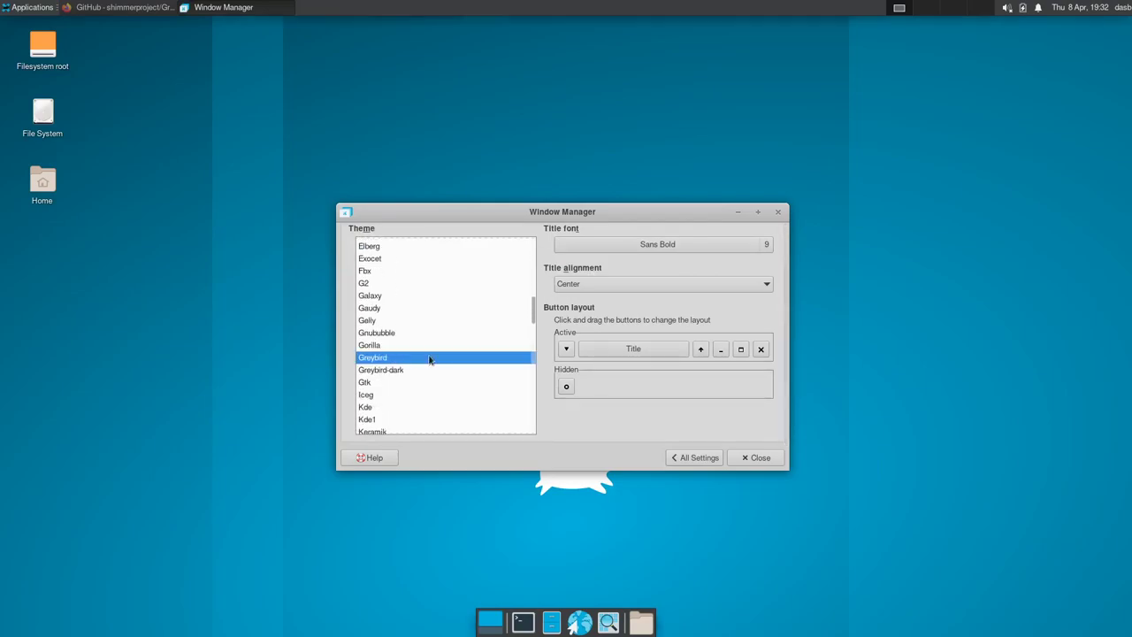
pyautogui.click(696, 459)
# Close Settings, open a new terminal with Ctrl+Alt+T and arrange it over the GitHub browser
pyautogui.click(756, 458)
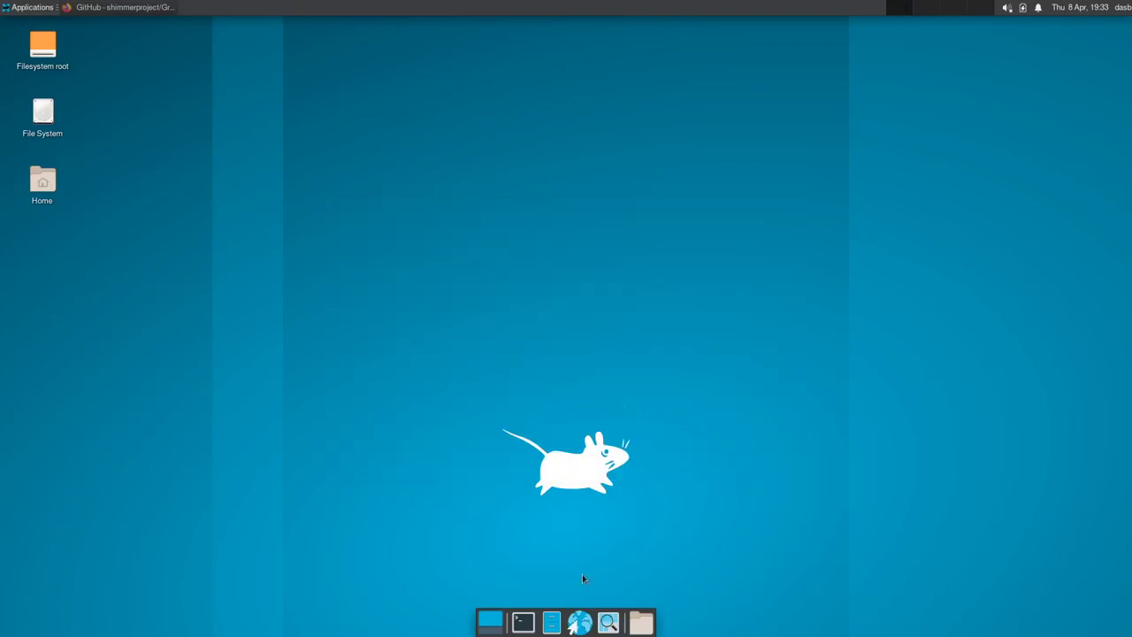
pyautogui.hotkey('ctrl', 'alt', 't')
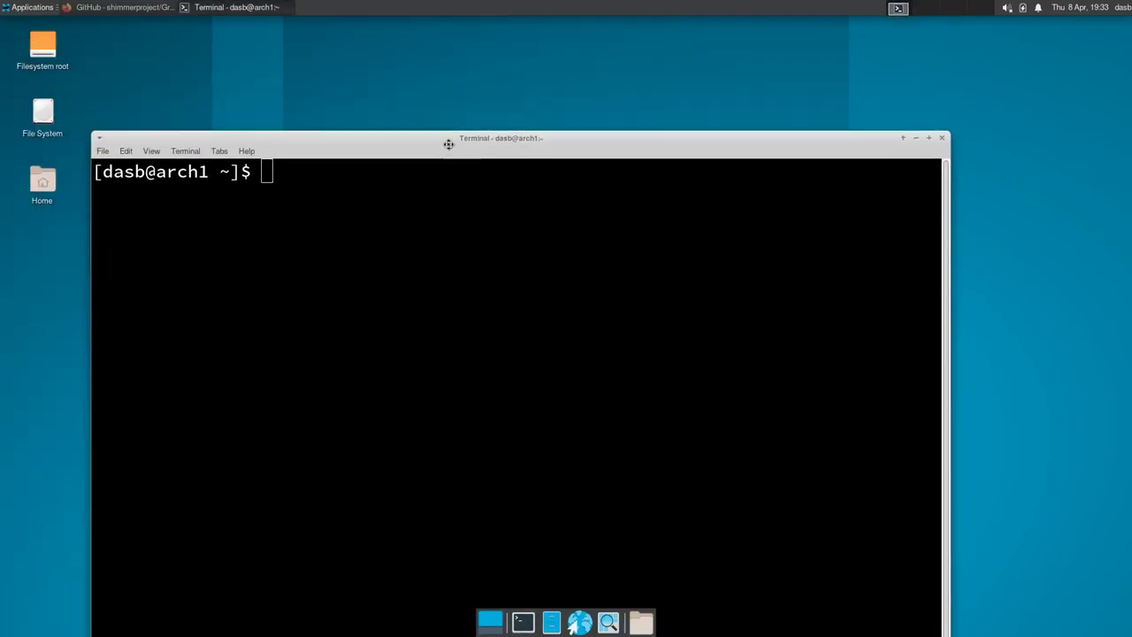
pyautogui.click(124, 7)
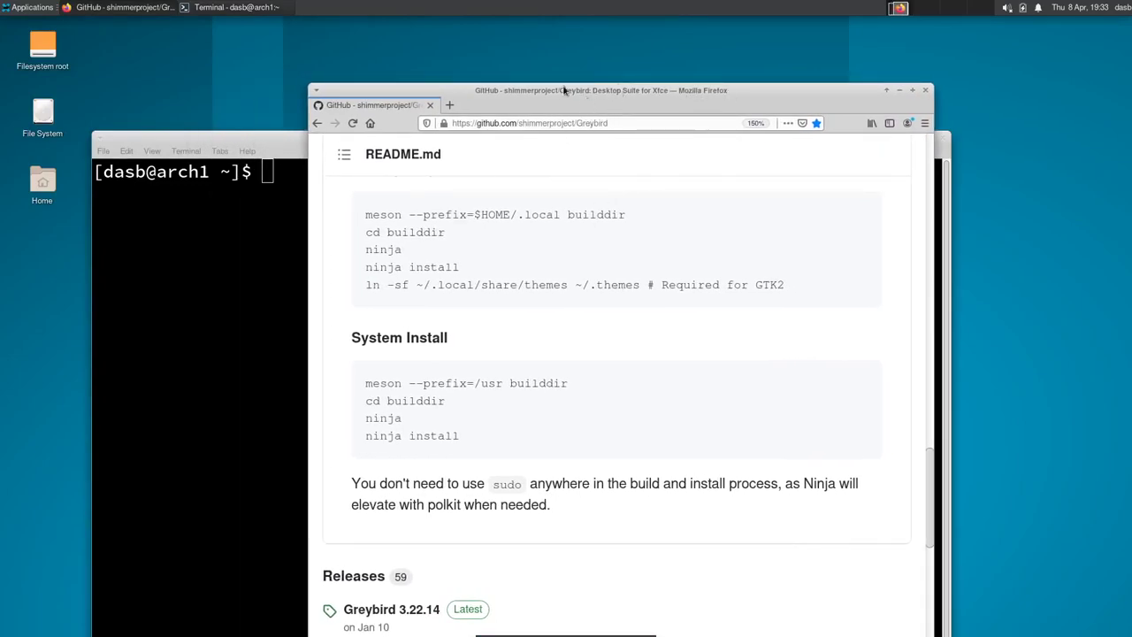
pyautogui.moveTo(602, 104); pyautogui.dragTo(598, 91)
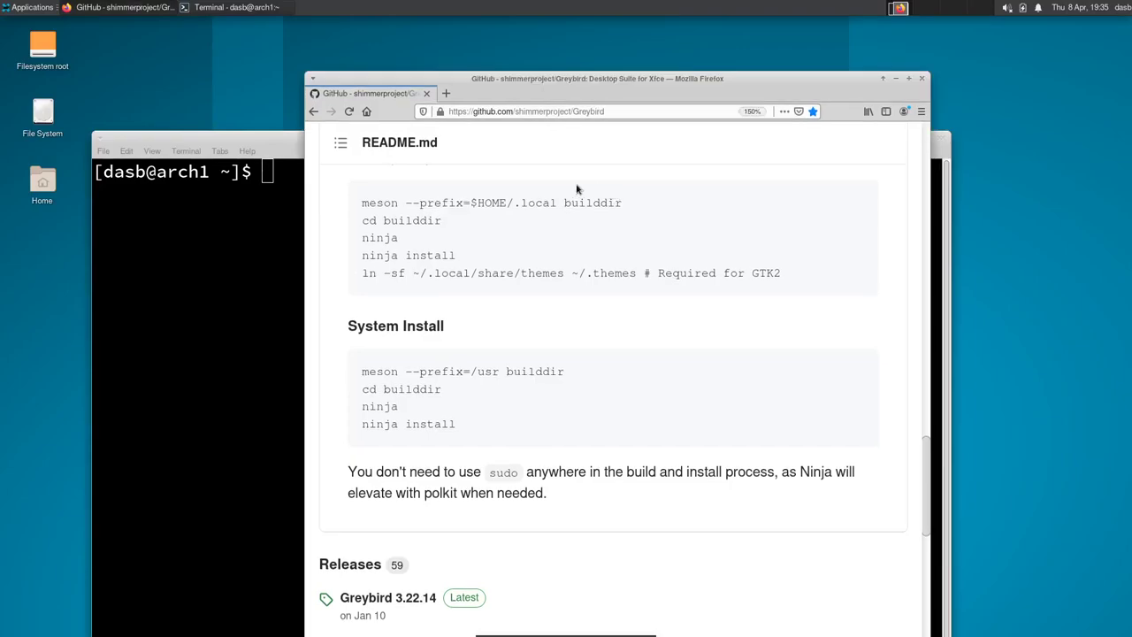
pyautogui.click(247, 240)
pyautogui.moveTo(430, 150); pyautogui.dragTo(459, 129)
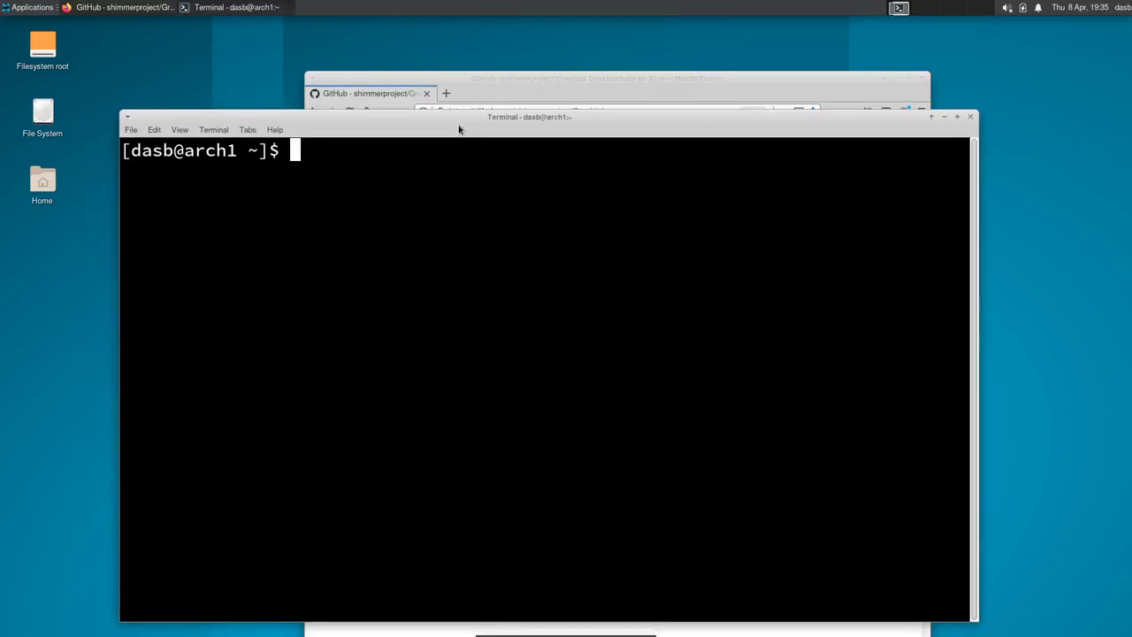
# Install noto-fonts with 'sudo pacman -S', authorising and confirming with Y
pyautogui.write('sudo pacm')
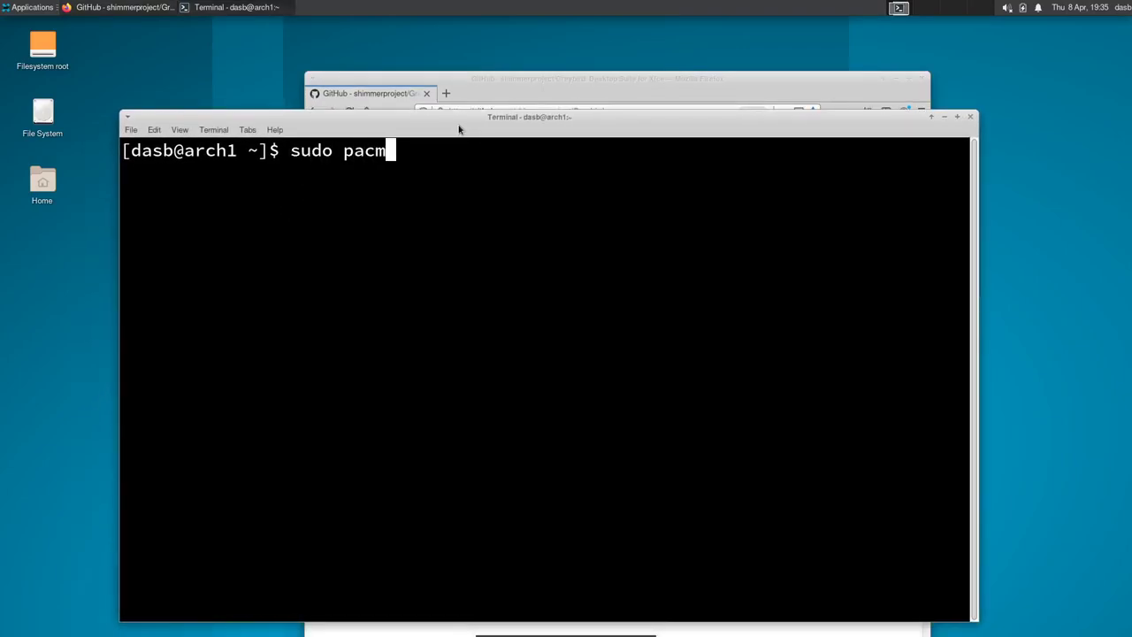
pyautogui.write('an -S noto-')
pyautogui.write('fonts')
pyautogui.press('Return')
pyautogui.press('Return')
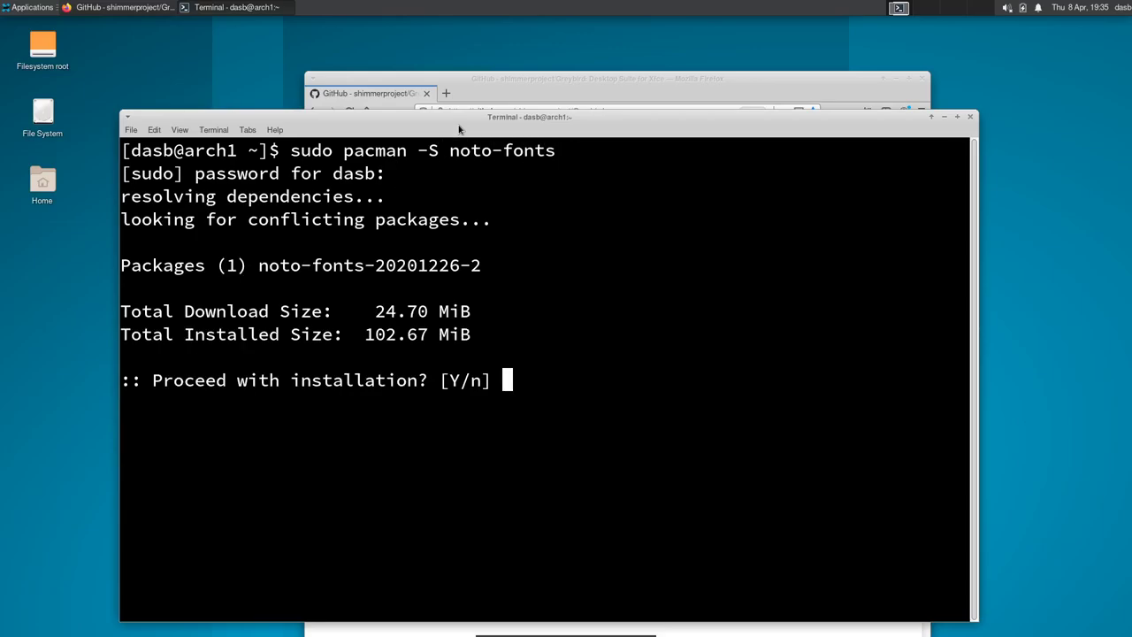
pyautogui.write('Y')
pyautogui.press('Return')
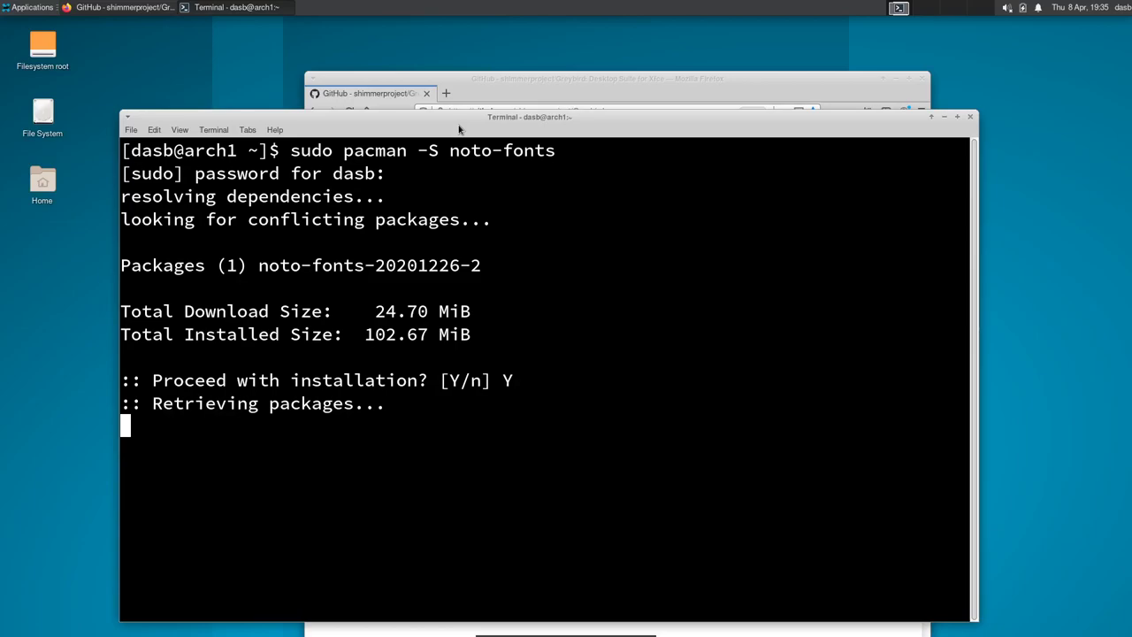
pyautogui.moveTo(515, 117); pyautogui.dragTo(532, 89)
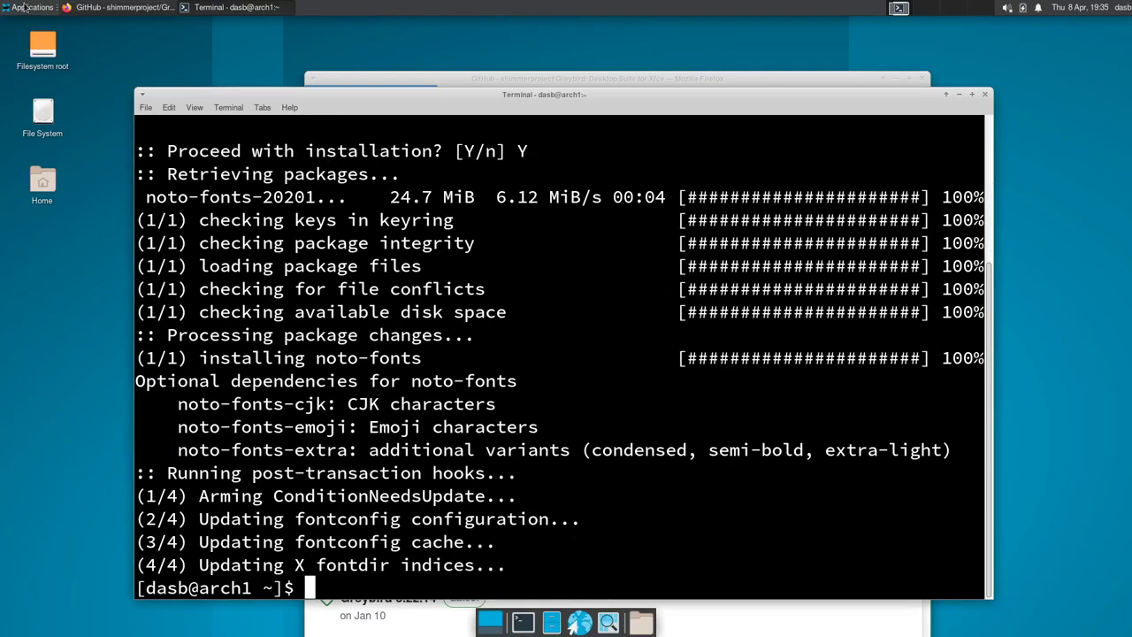
# Open Settings Manager and go to the Fonts section of Appearance
pyautogui.click(25, 7)
pyautogui.click(147, 97)
pyautogui.moveTo(504, 202); pyautogui.dragTo(470, 168)
pyautogui.click(370, 221)
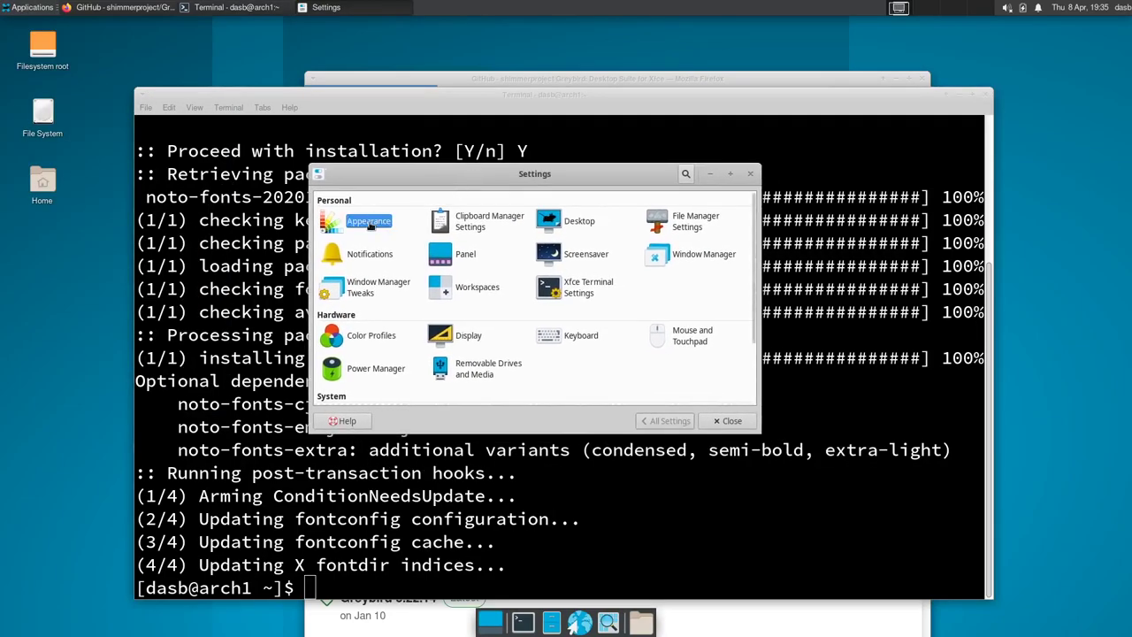
pyautogui.click(405, 200)
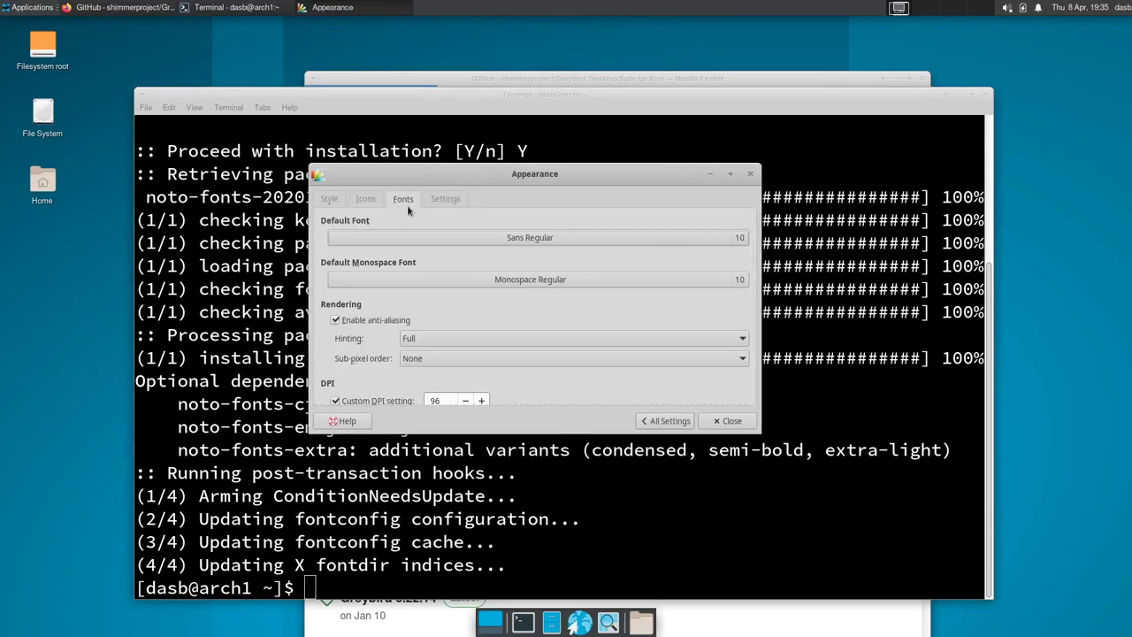
# Choose Noto Sans Regular at size 9 in the default font chooser
pyautogui.click(558, 239)
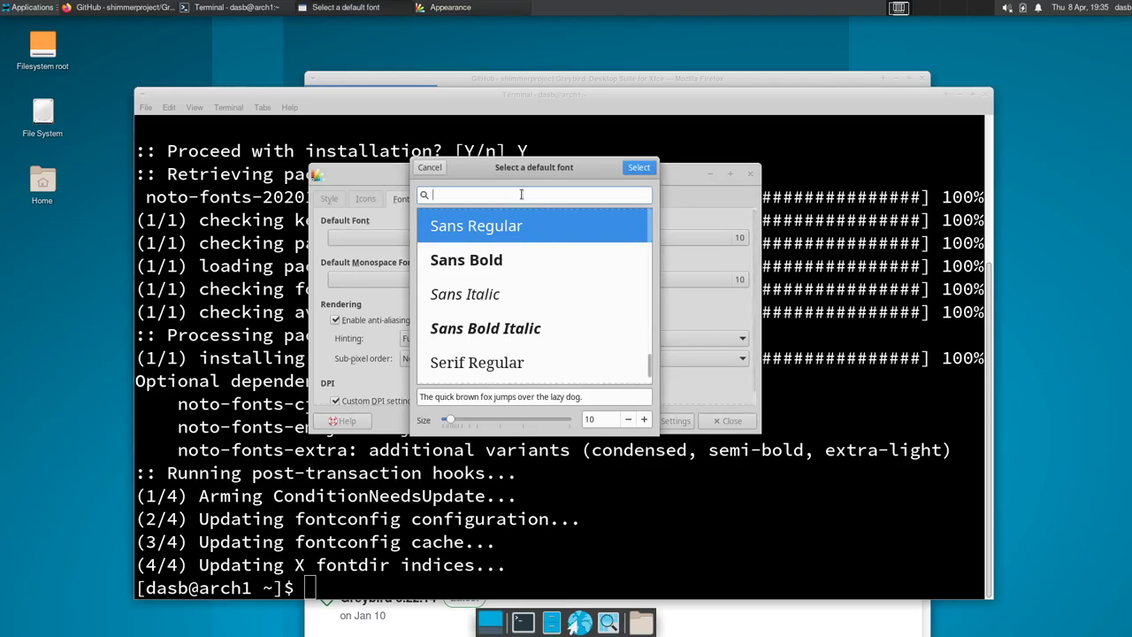
pyautogui.write('Noto ')
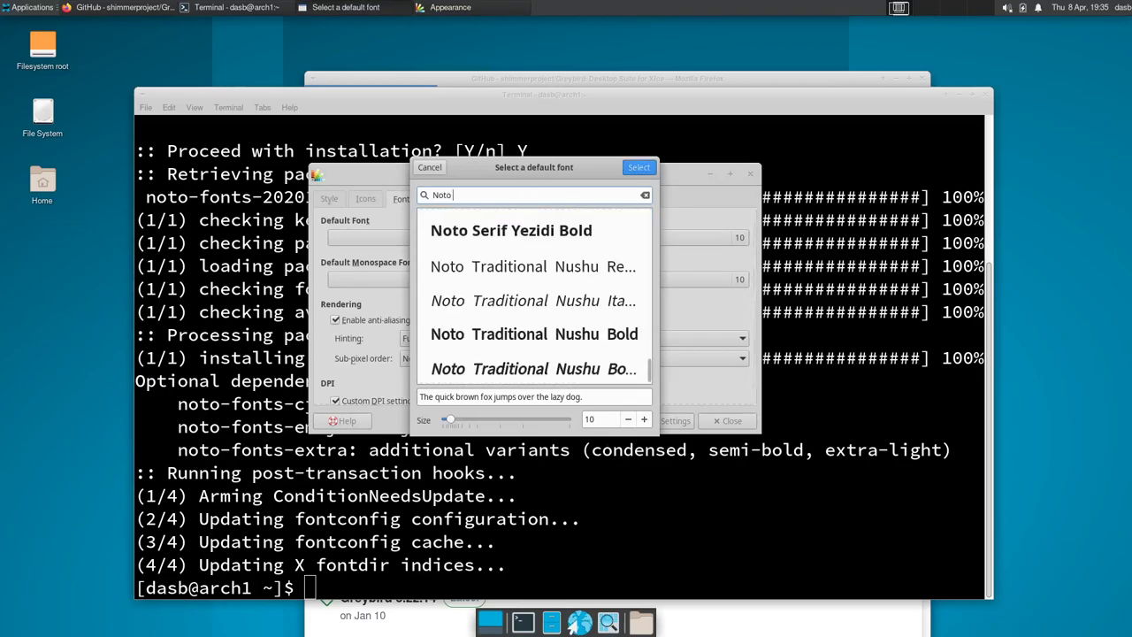
pyautogui.write('Sans Regular')
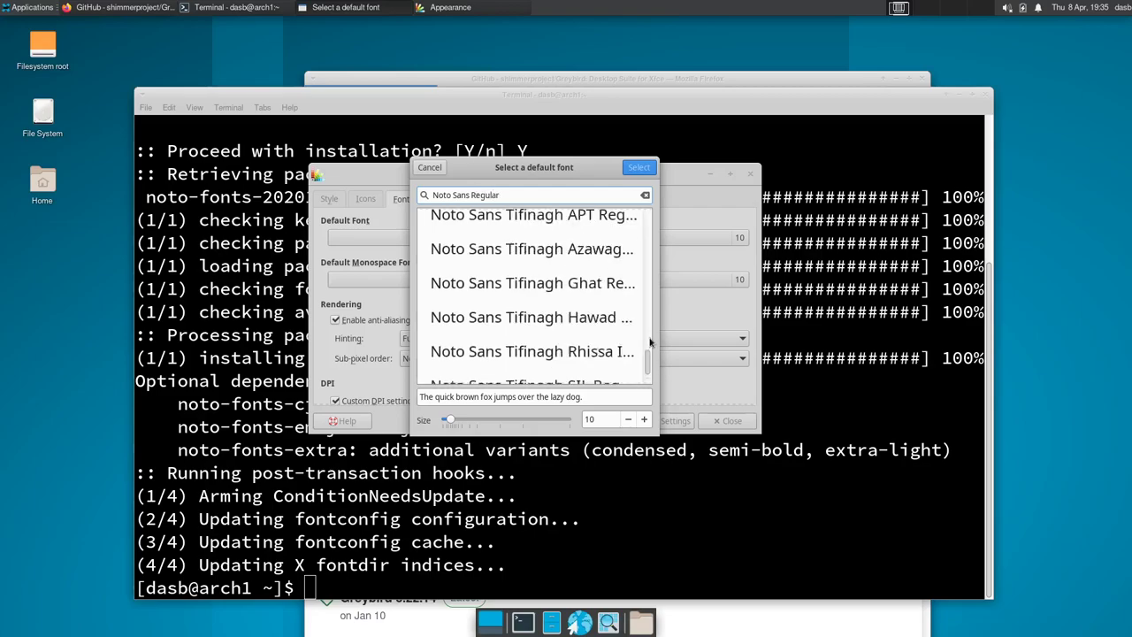
pyautogui.moveTo(651, 367); pyautogui.dragTo(651, 212)
pyautogui.click(509, 229)
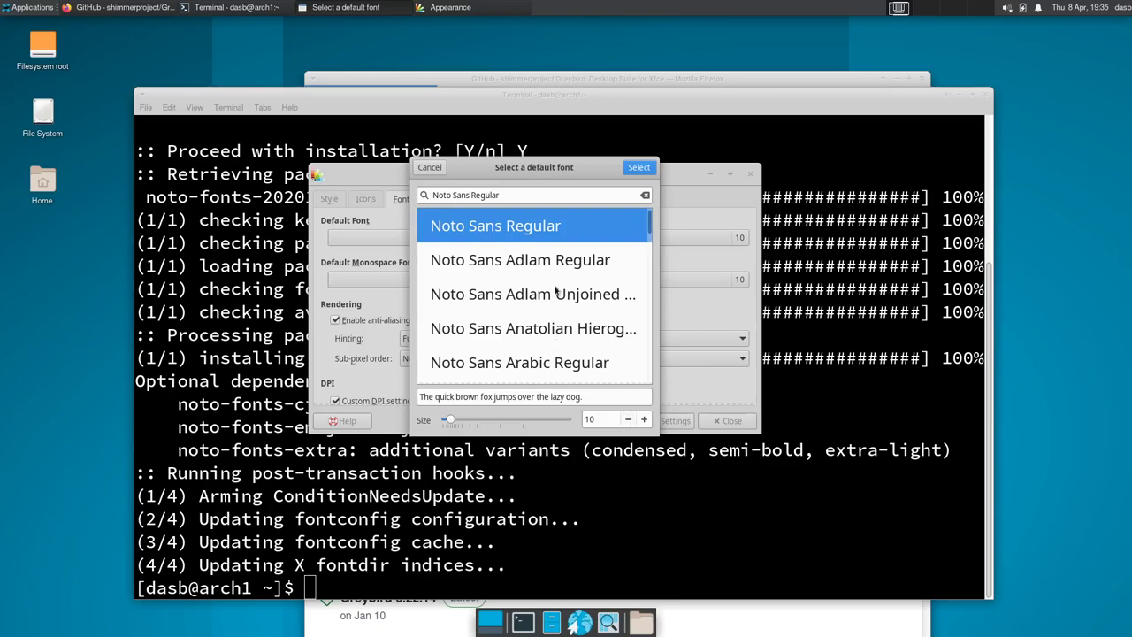
pyautogui.doubleClick(590, 418)
pyautogui.write('9')
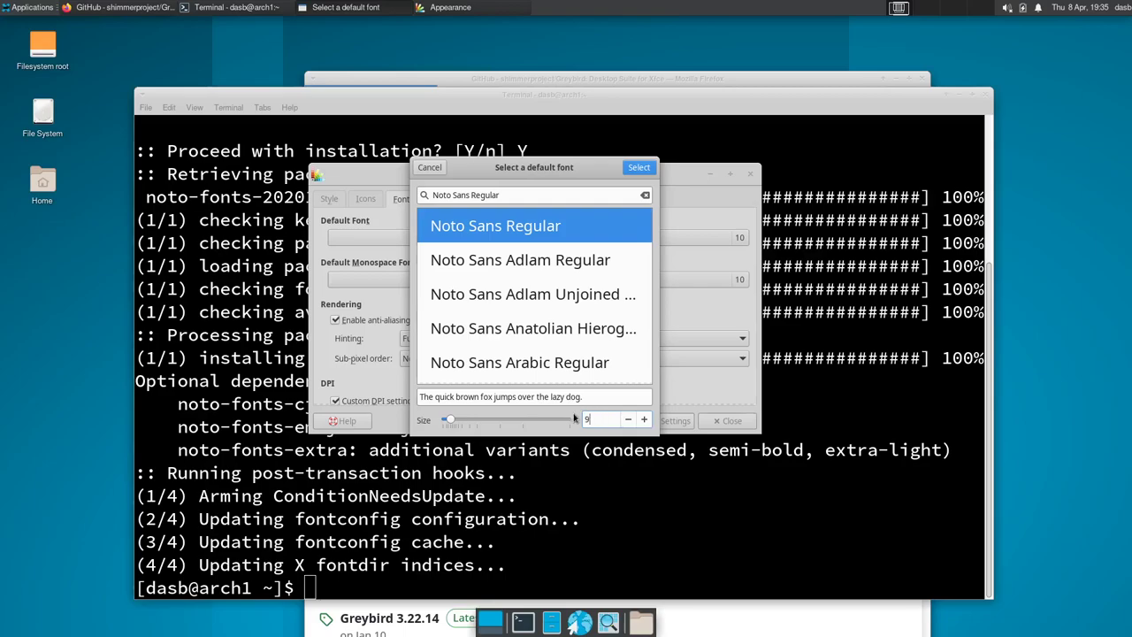
pyautogui.press('Return')
# Confirm Noto Sans Regular 9 as default font, with hinting Slight and sub-pixel order RGB
pyautogui.click(638, 167)
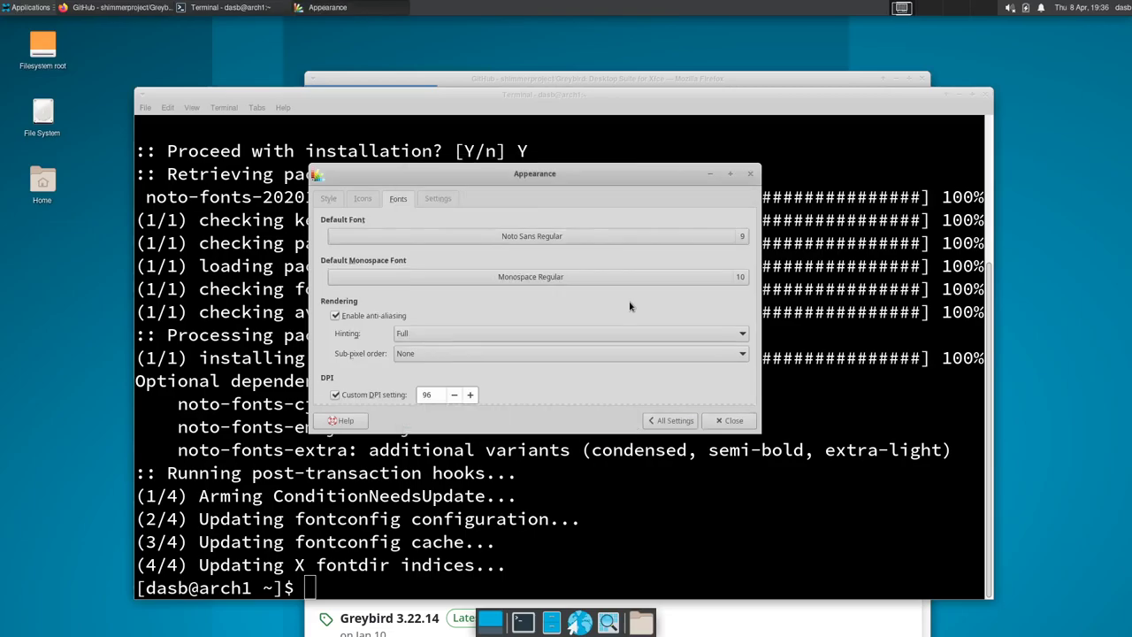
pyautogui.click(421, 336)
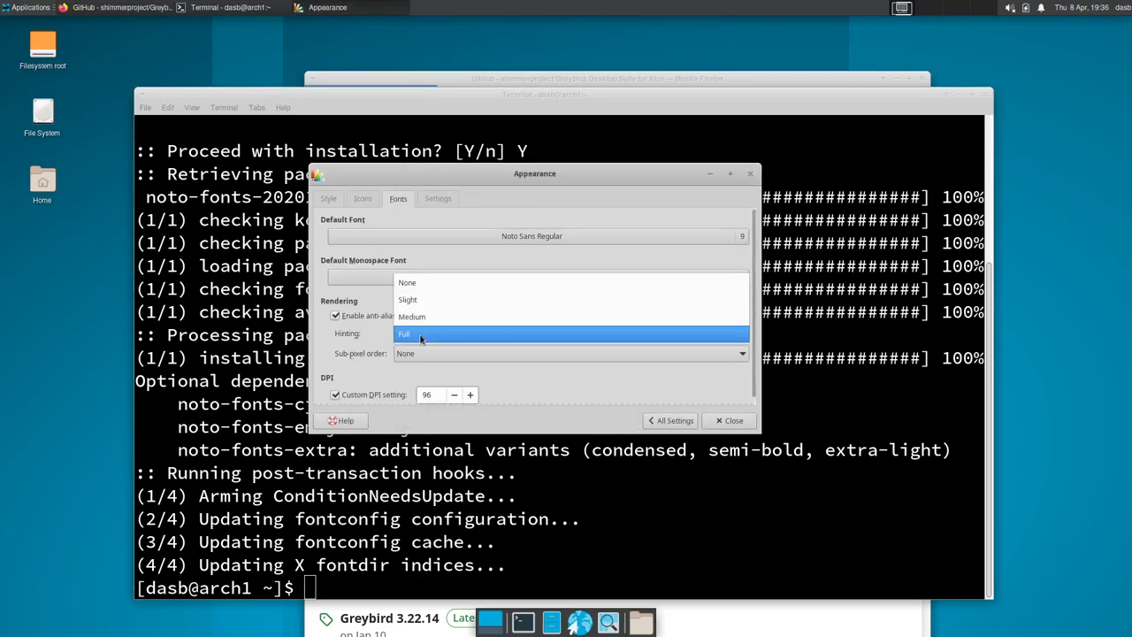
pyautogui.click(421, 299)
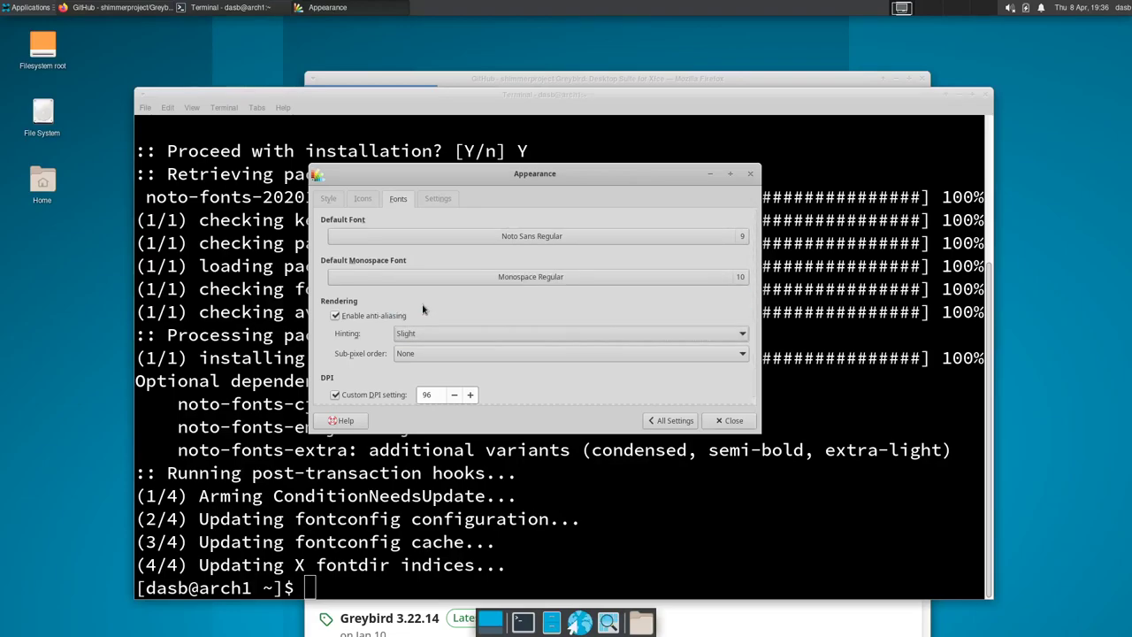
pyautogui.click(412, 356)
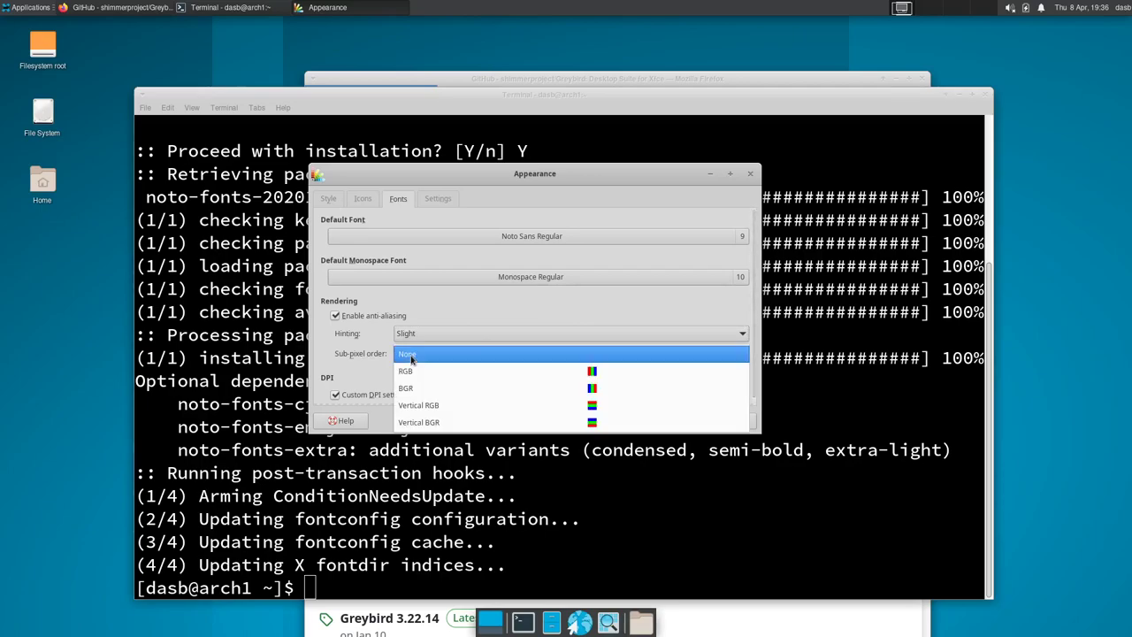
pyautogui.click(420, 368)
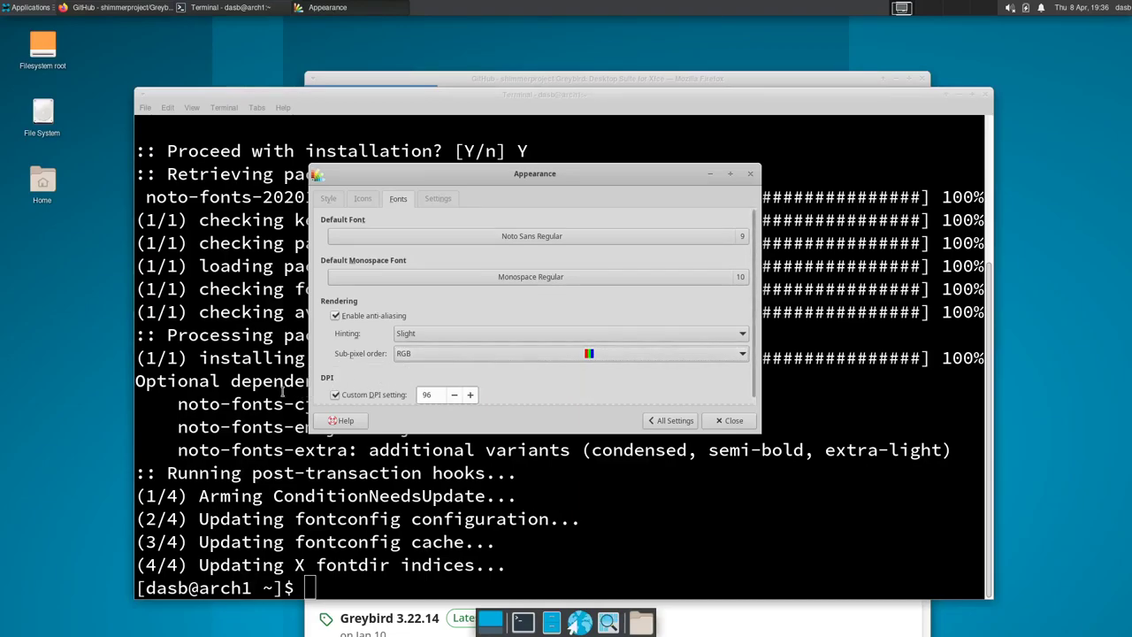
pyautogui.click(409, 356)
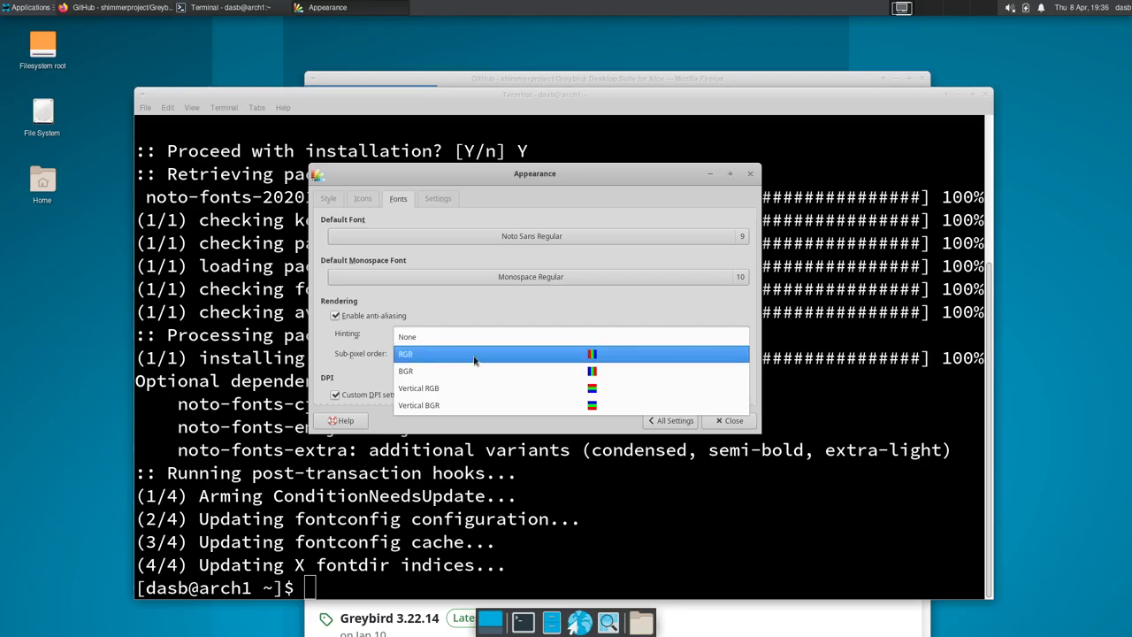
pyautogui.click(430, 358)
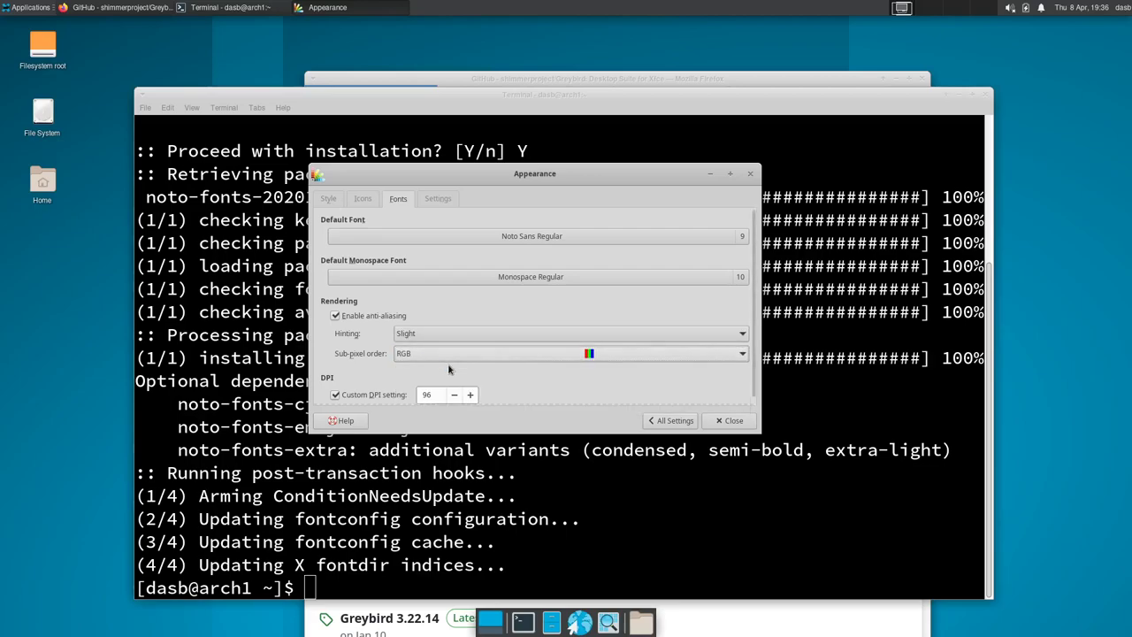
# Set the Window Manager title font to Noto Sans Bold 9
pyautogui.click(662, 414)
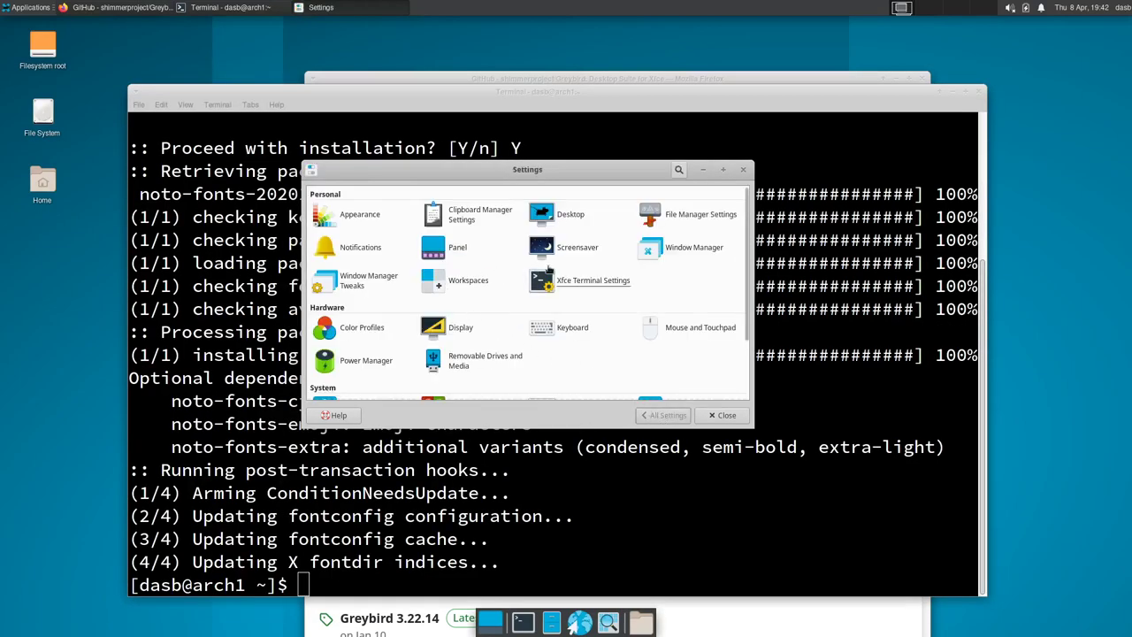
pyautogui.click(675, 250)
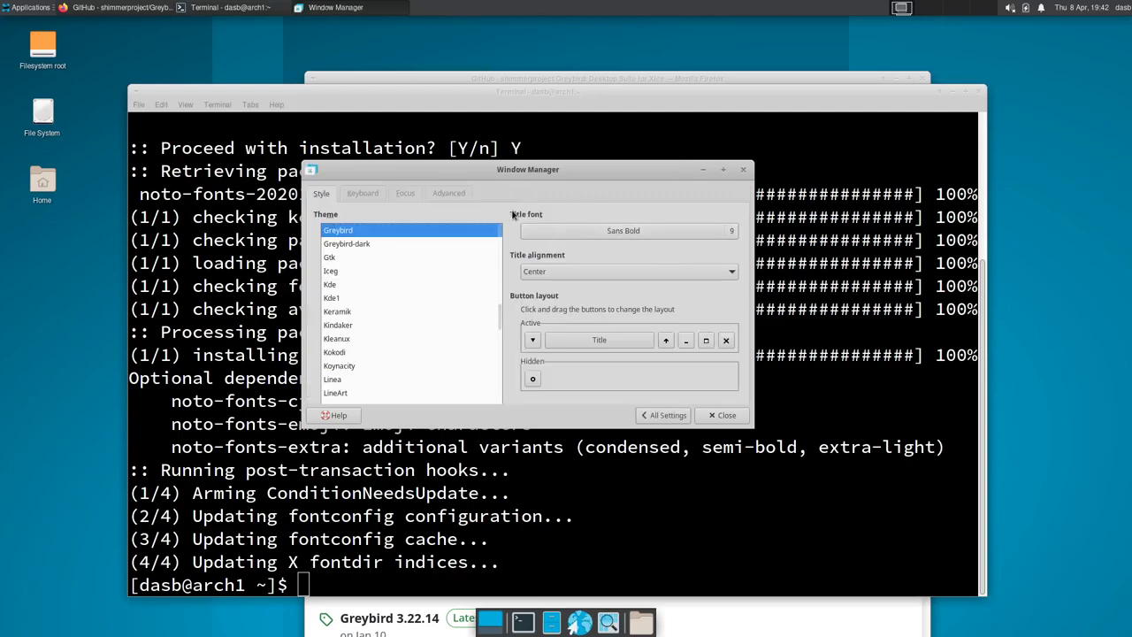
pyautogui.click(632, 232)
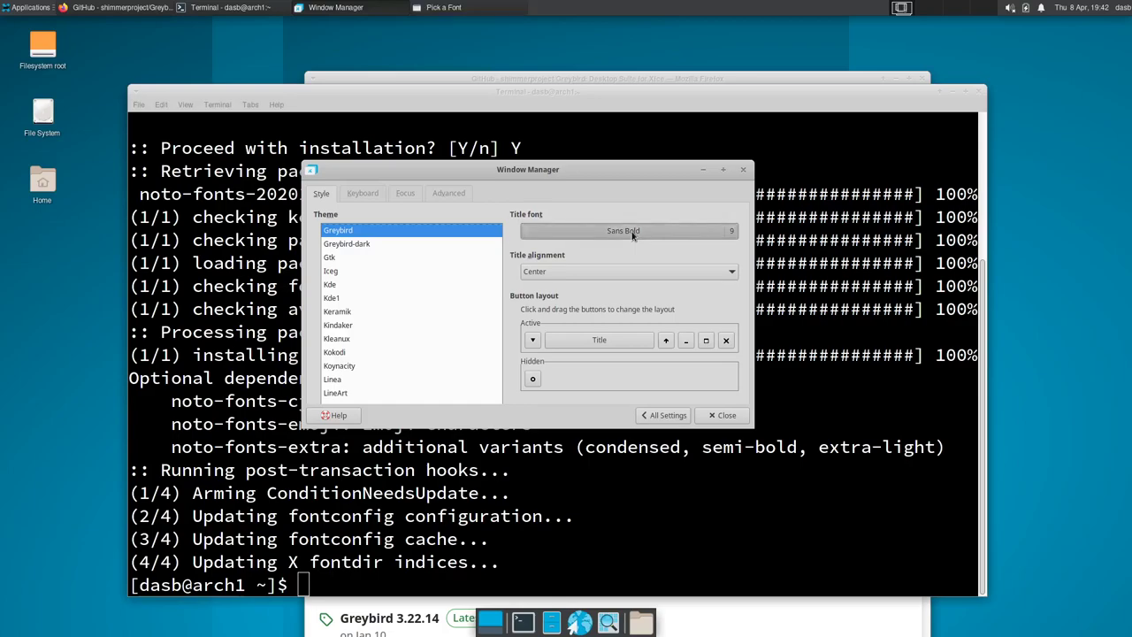
pyautogui.write('N')
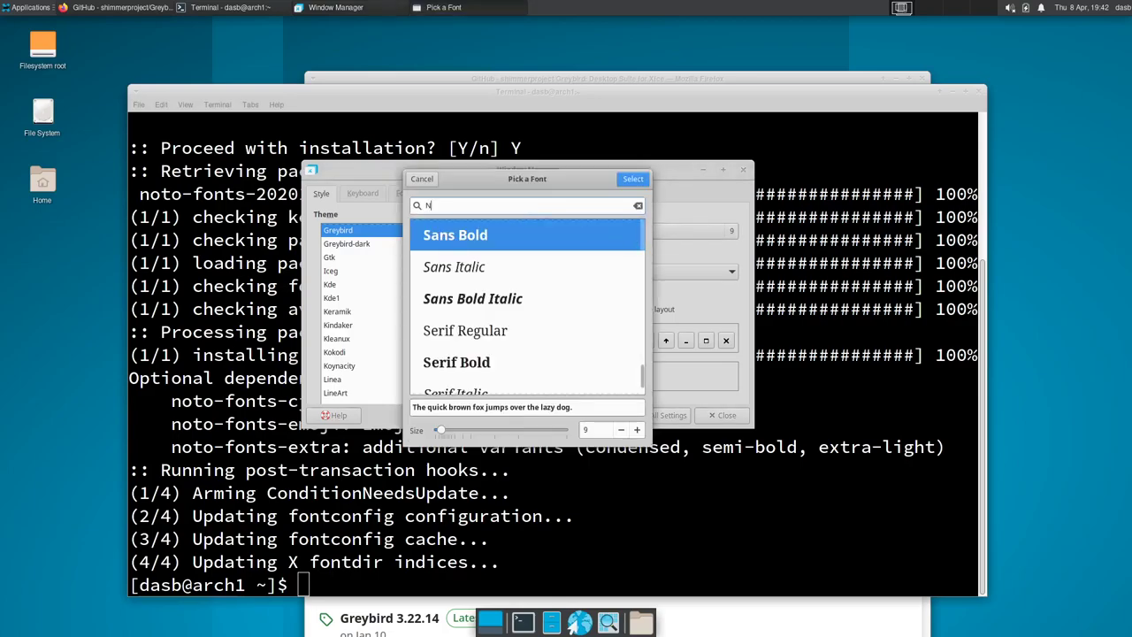
pyautogui.write('oto Sans ')
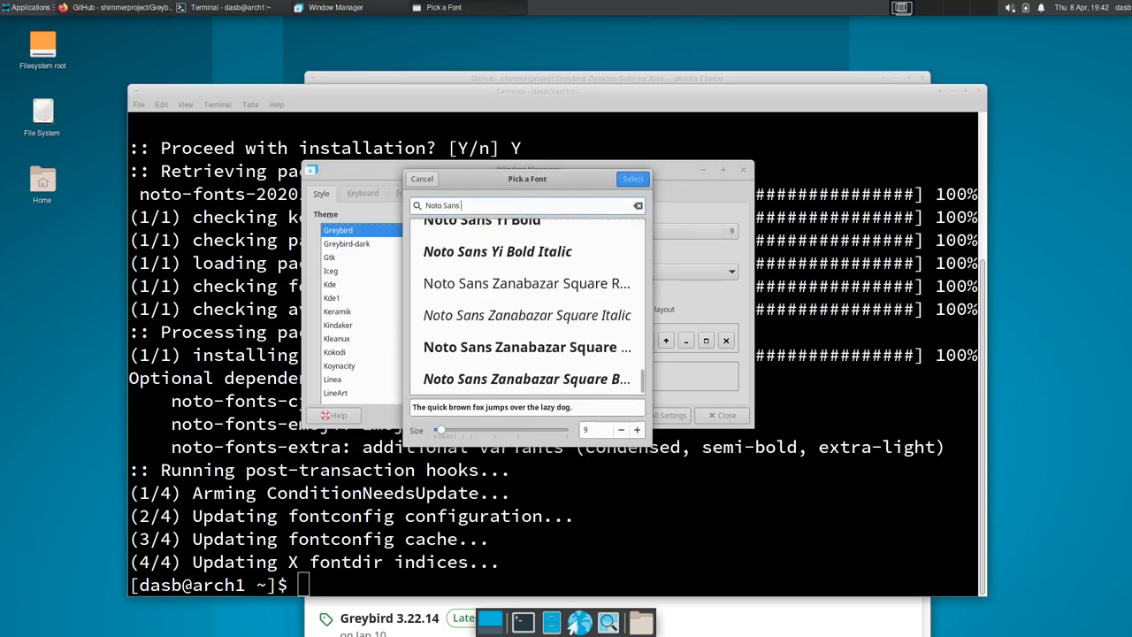
pyautogui.write('Bold')
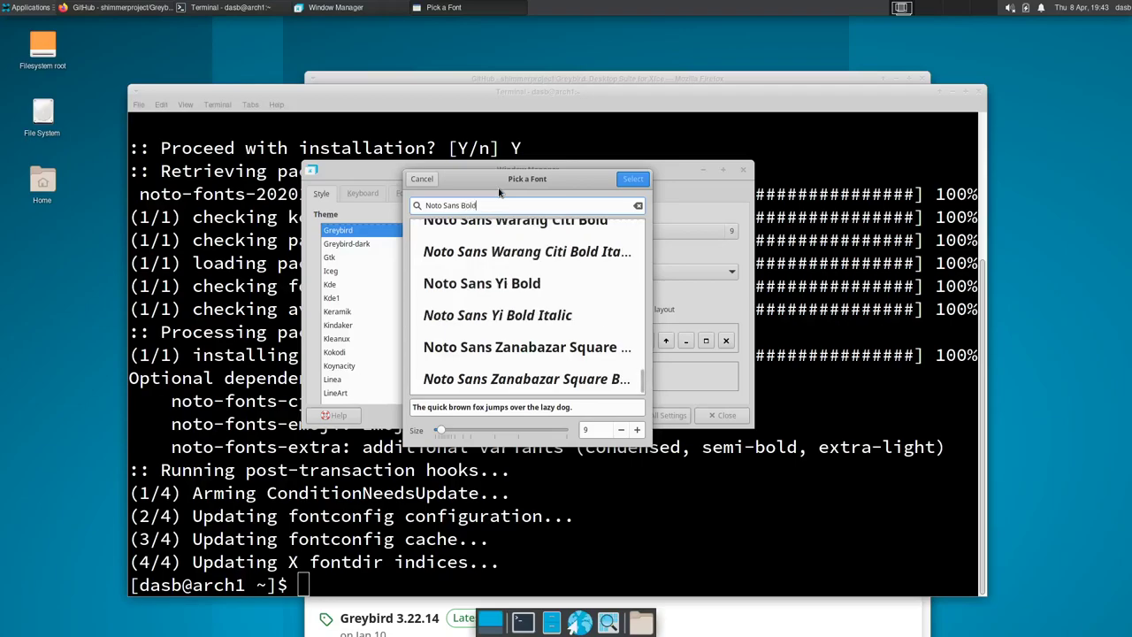
pyautogui.scroll(2, 644, 371)
pyautogui.scroll(10, 644, 354)
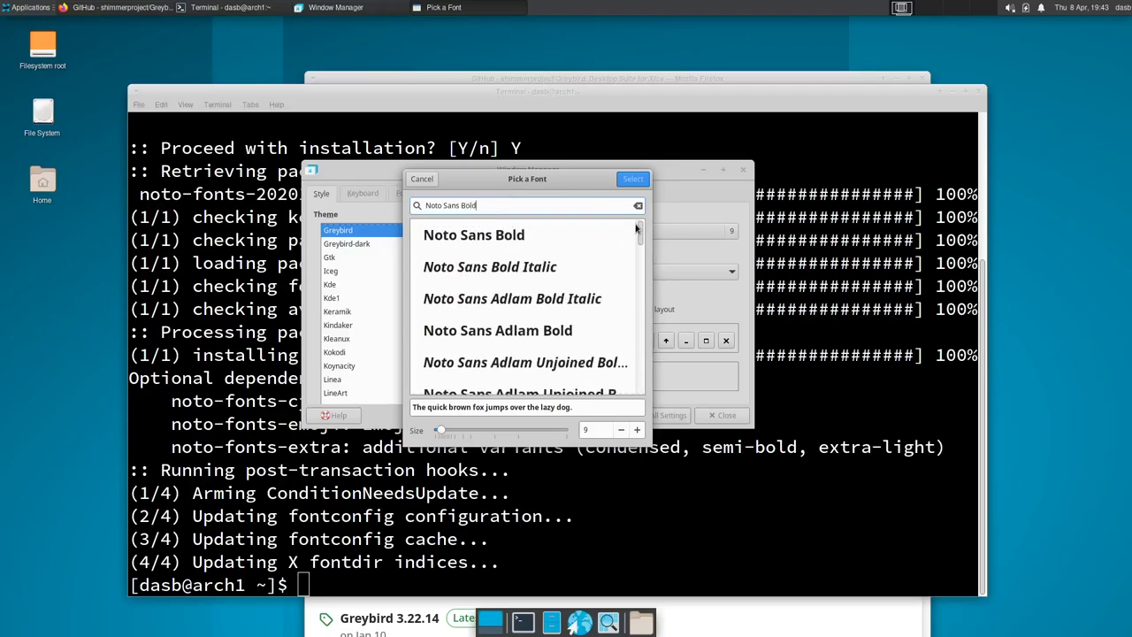
pyautogui.click(532, 240)
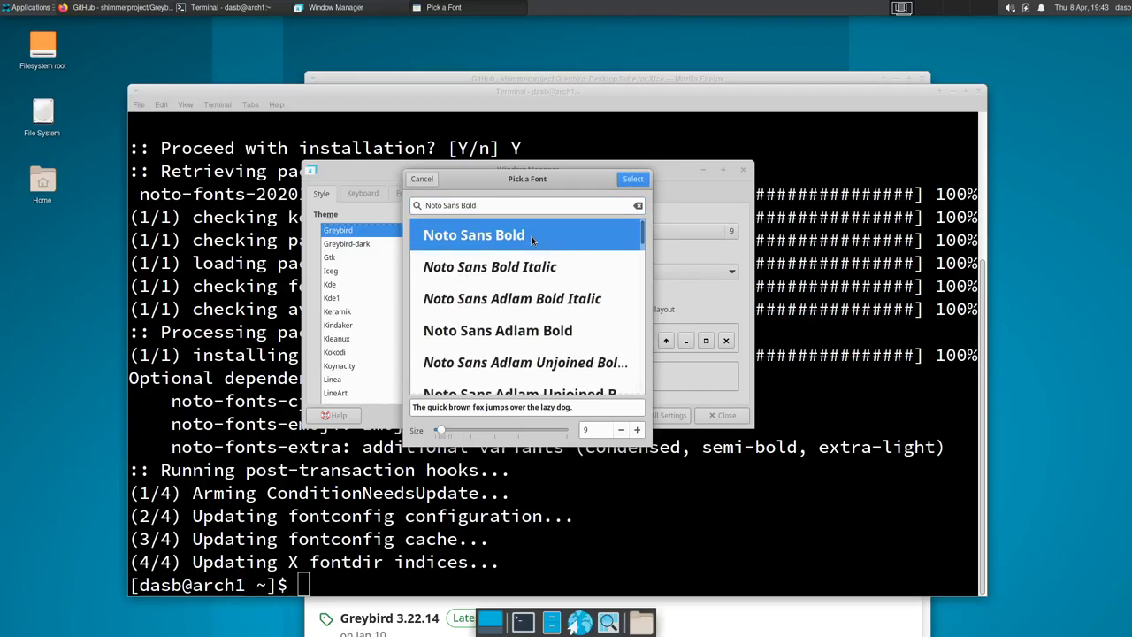
pyautogui.click(632, 180)
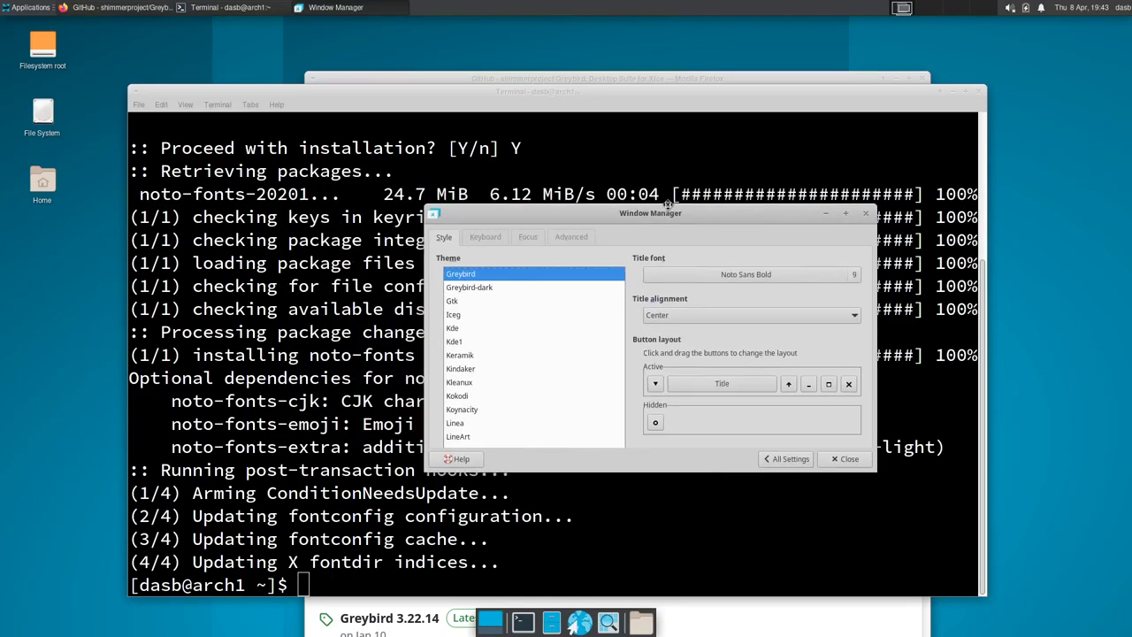
pyautogui.moveTo(544, 198); pyautogui.dragTo(482, 216)
# Close the window manager settings and open the shimmerproject elementary-xfce repository on GitHub
pyautogui.click(679, 189)
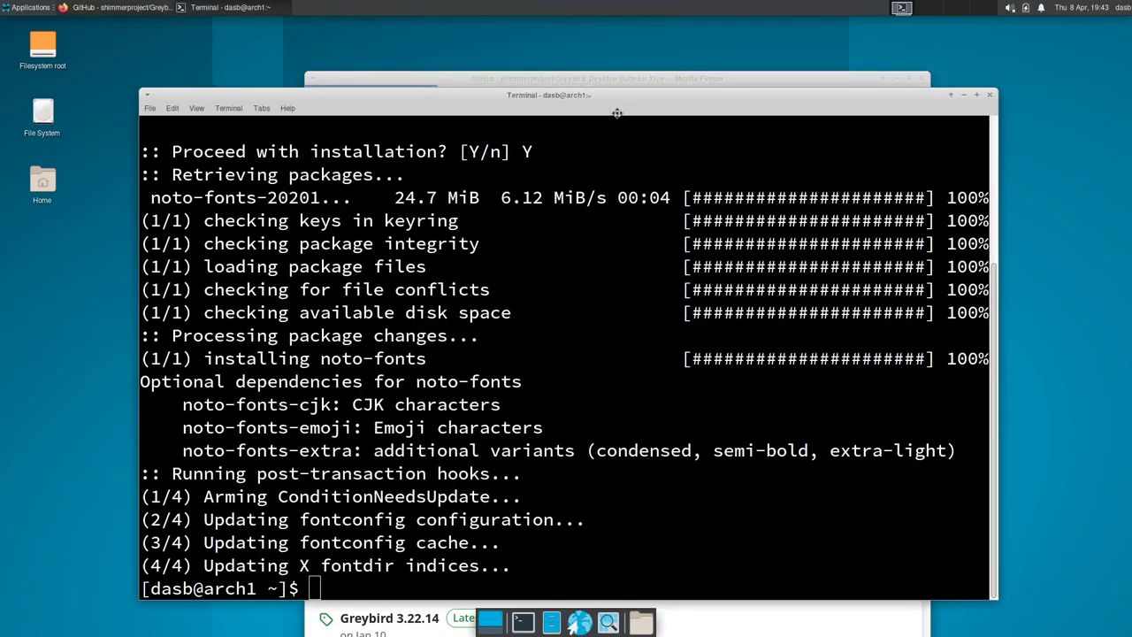
pyautogui.click(592, 80)
pyautogui.moveTo(593, 83); pyautogui.dragTo(561, 59)
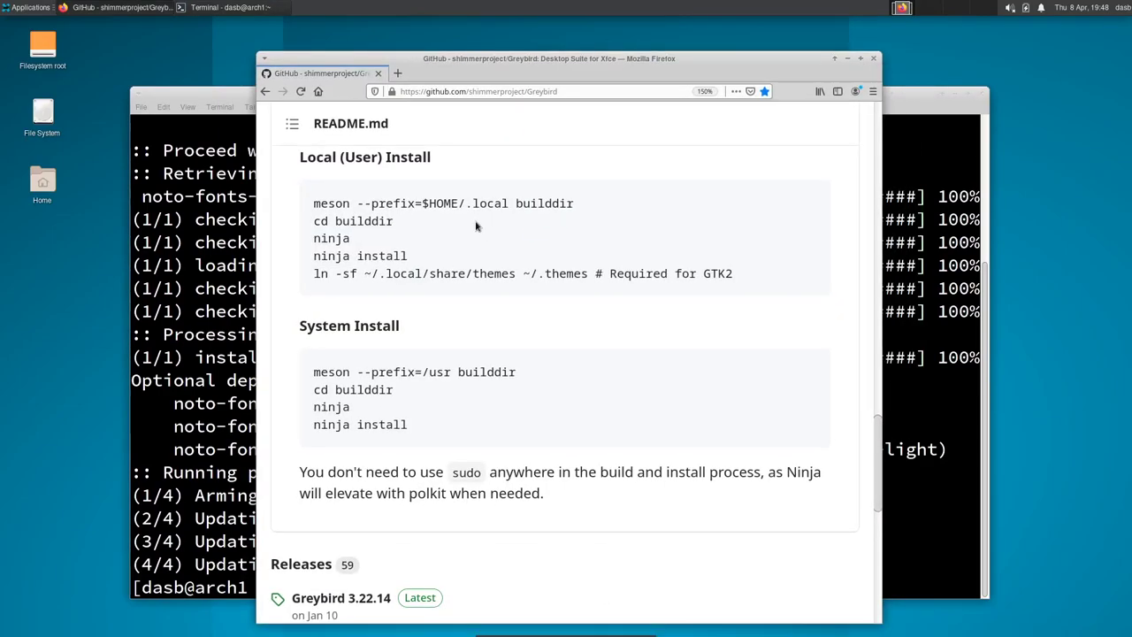
pyautogui.scroll(5, 495, 266)
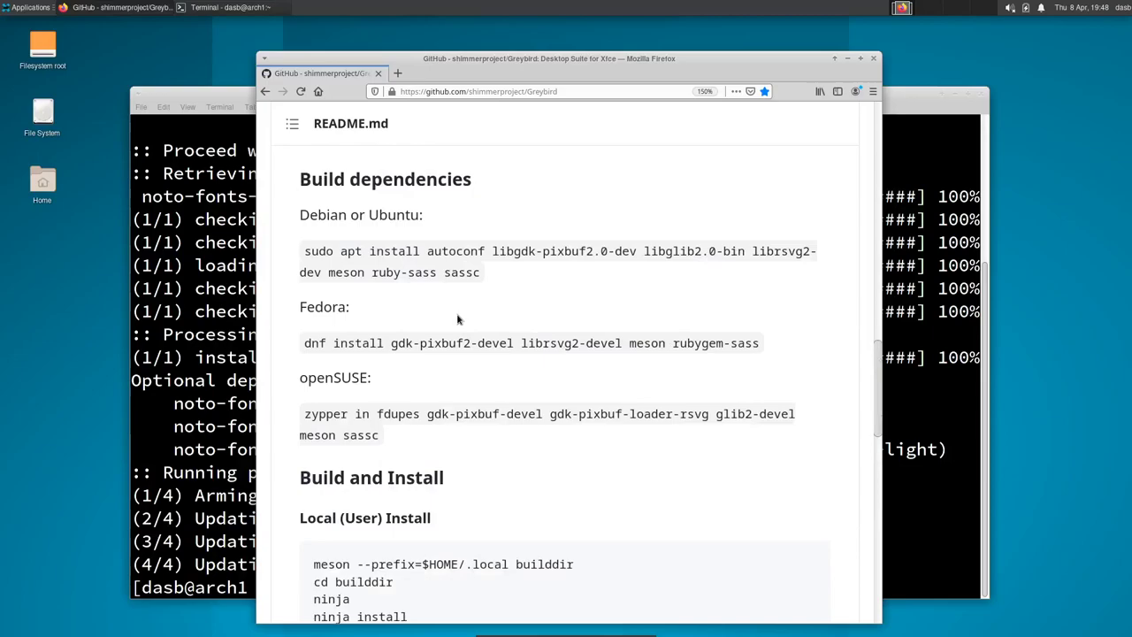
pyautogui.scroll(5, 549, 314)
pyautogui.scroll(4, 530, 309)
pyautogui.scroll(3, 503, 313)
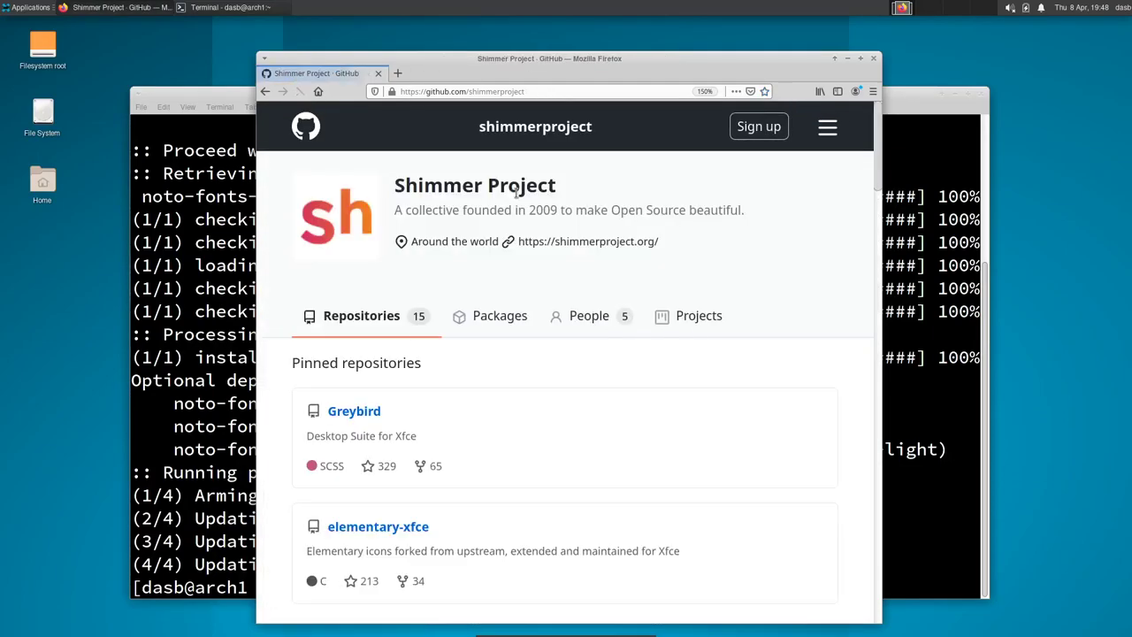
pyautogui.scroll(-3, 442, 252)
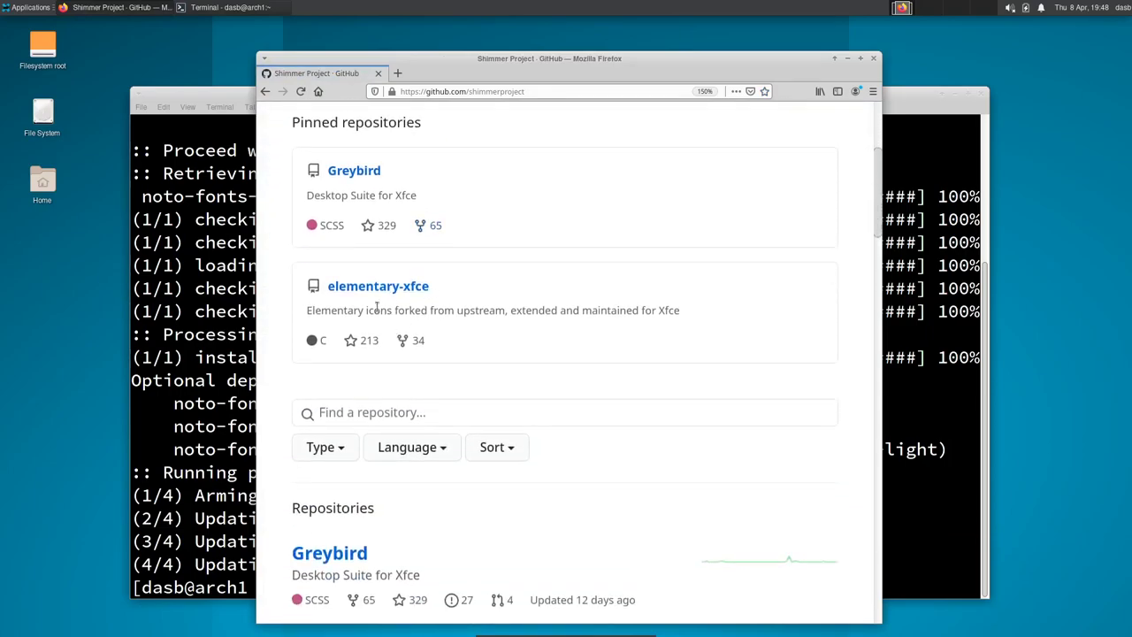
pyautogui.click(375, 295)
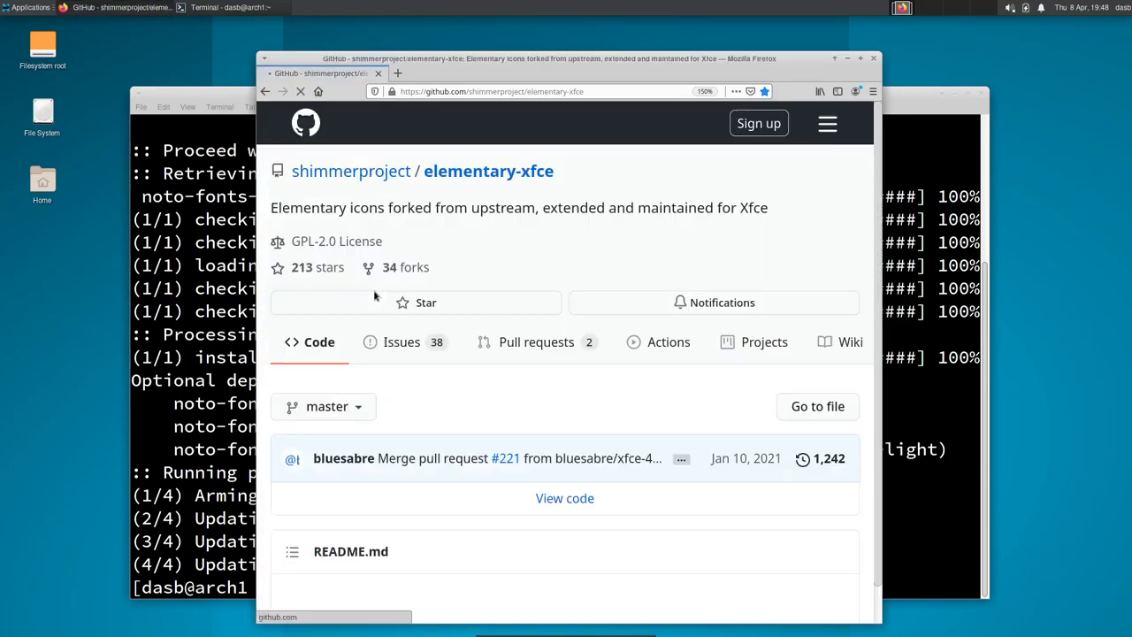
# Maximize Firefox, scroll to the README Installation section, and bring the terminal forward
pyautogui.doubleClick(516, 59)
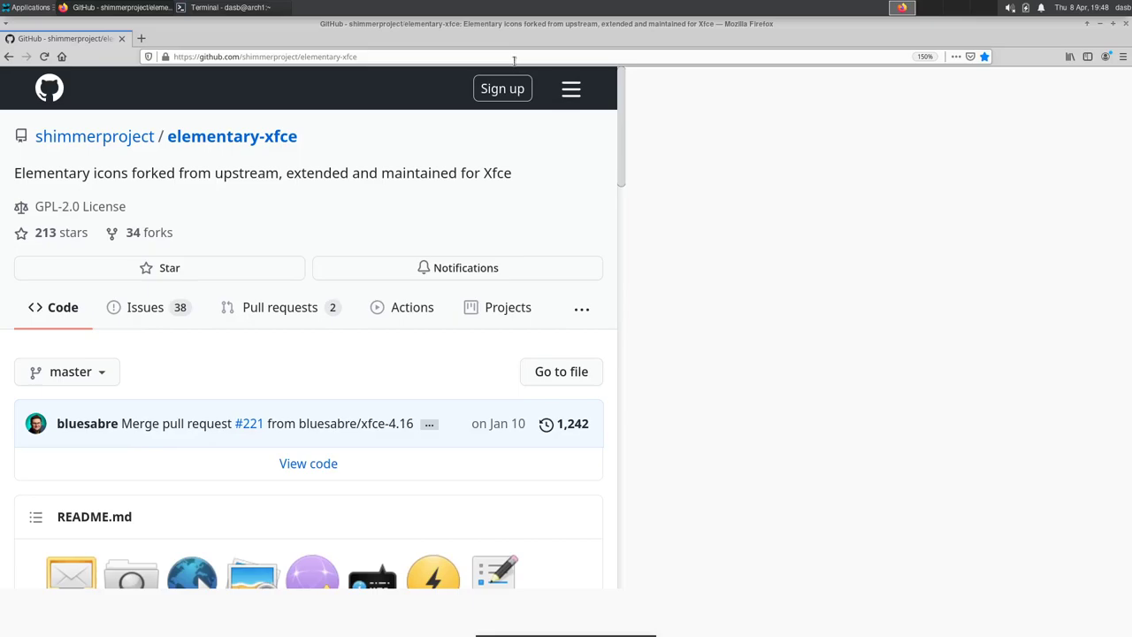
pyautogui.scroll(-1, 397, 377)
pyautogui.scroll(-2, 397, 377)
pyautogui.scroll(-3, 397, 377)
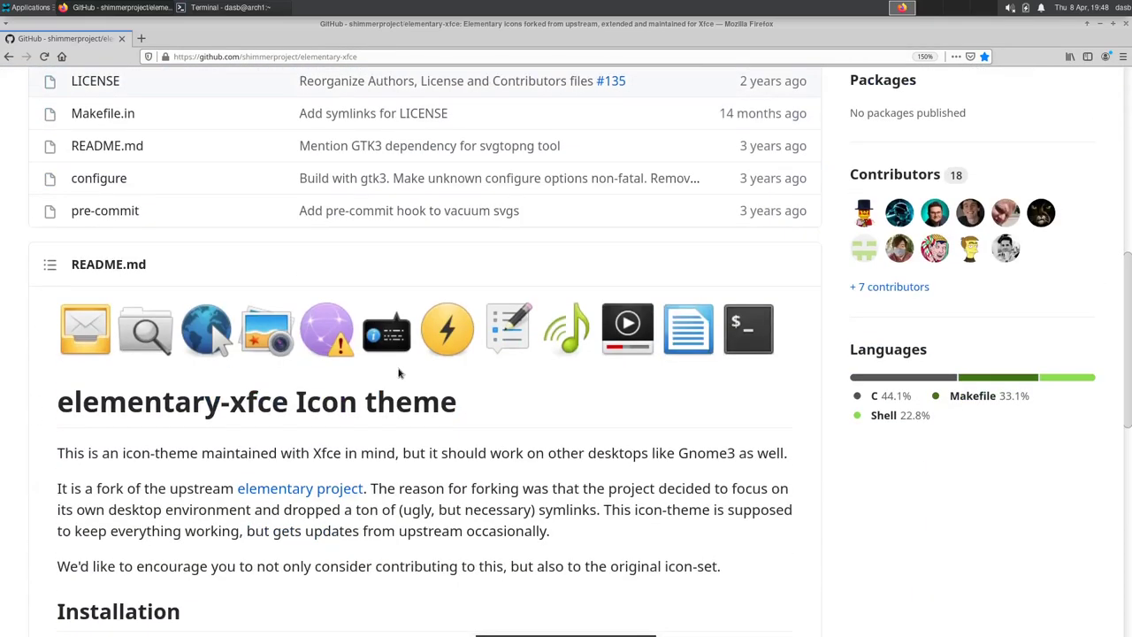
pyautogui.scroll(-3, 397, 372)
pyautogui.scroll(-2, 397, 363)
pyautogui.scroll(-1, 398, 363)
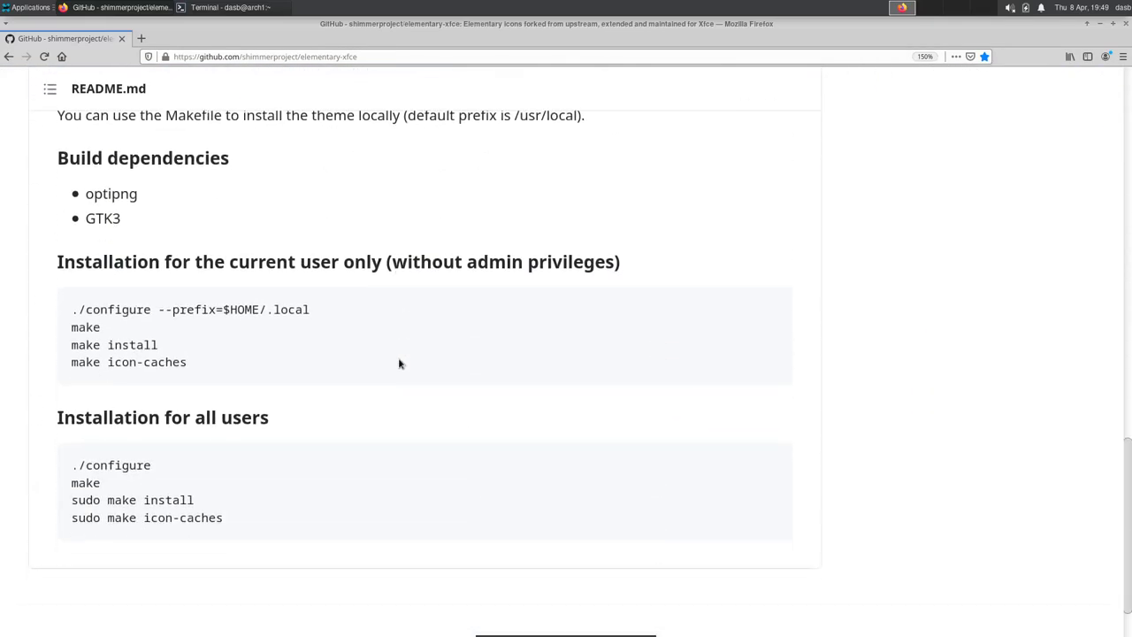
pyautogui.scroll(-1, 398, 362)
pyautogui.scroll(2, 399, 364)
pyautogui.scroll(-1, 399, 364)
pyautogui.scroll(-1, 354, 266)
pyautogui.click(225, 7)
# Install gcc, make, pkgconfig and optipng with pacman, confirming with the password and Y
pyautogui.moveTo(382, 103); pyautogui.dragTo(423, 81)
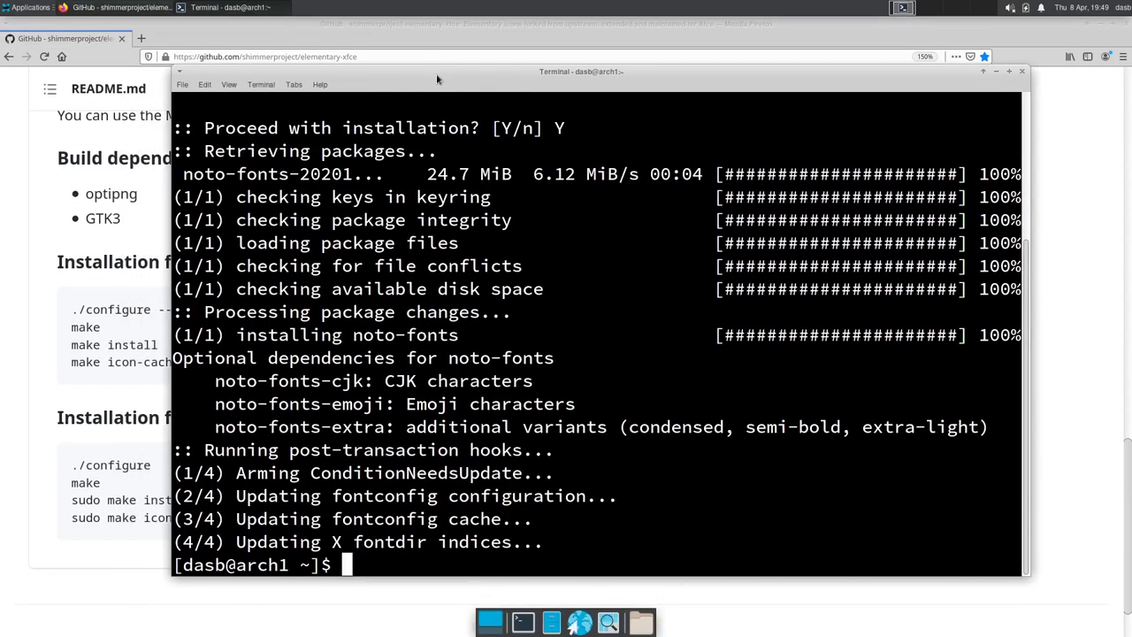
pyautogui.hotkey('ctrl', 'l')
pyautogui.write('sudo ')
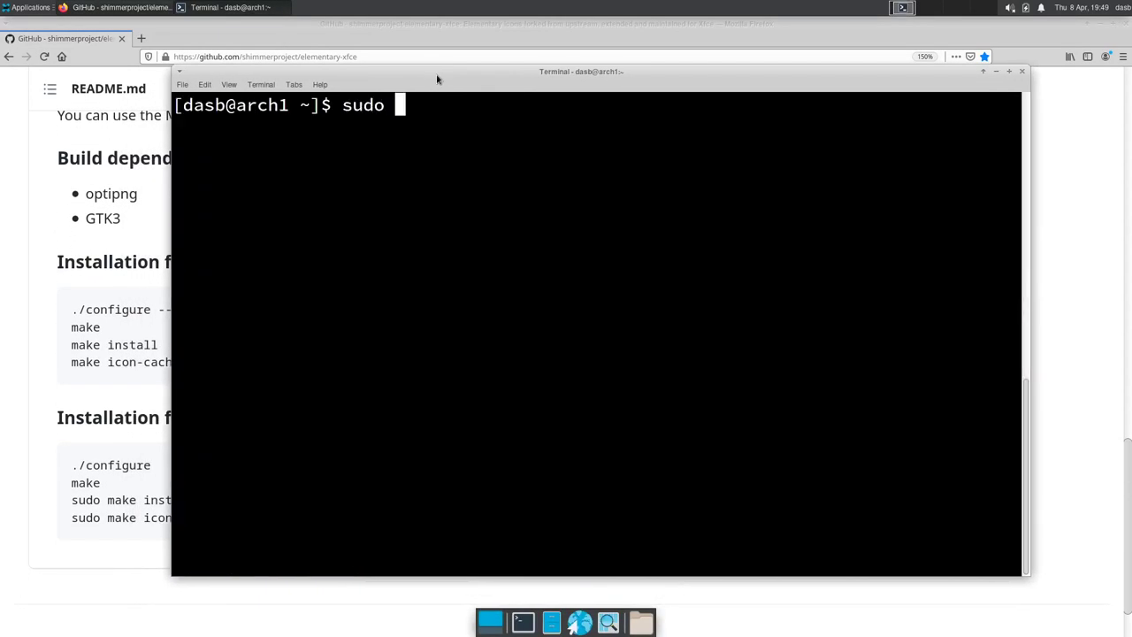
pyautogui.write('pacman -S ')
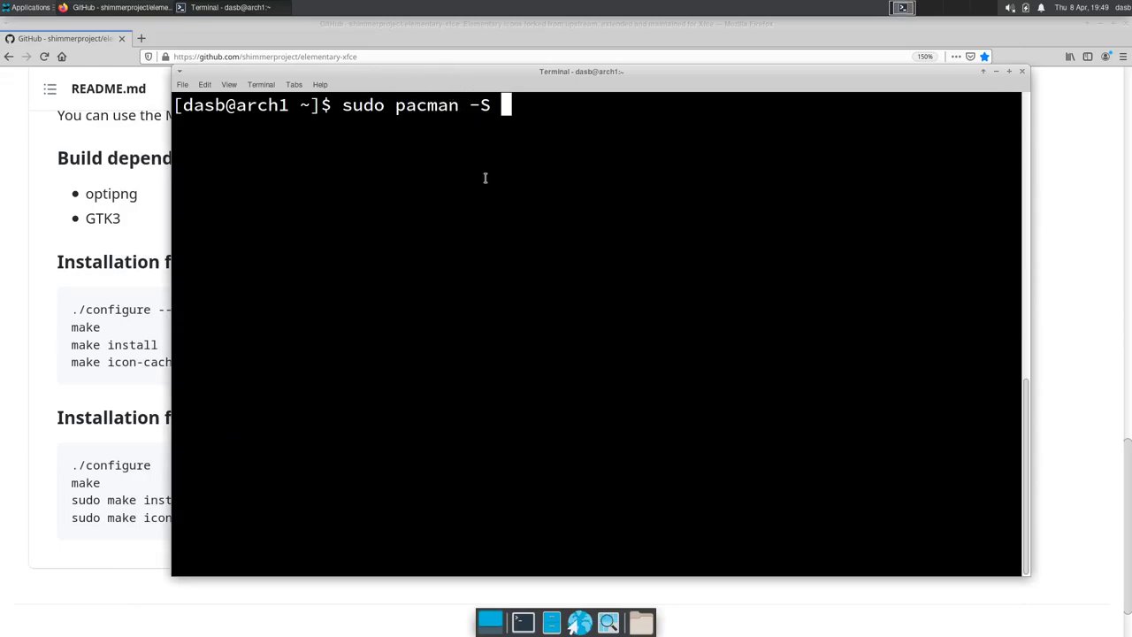
pyautogui.write('gcc makie ')
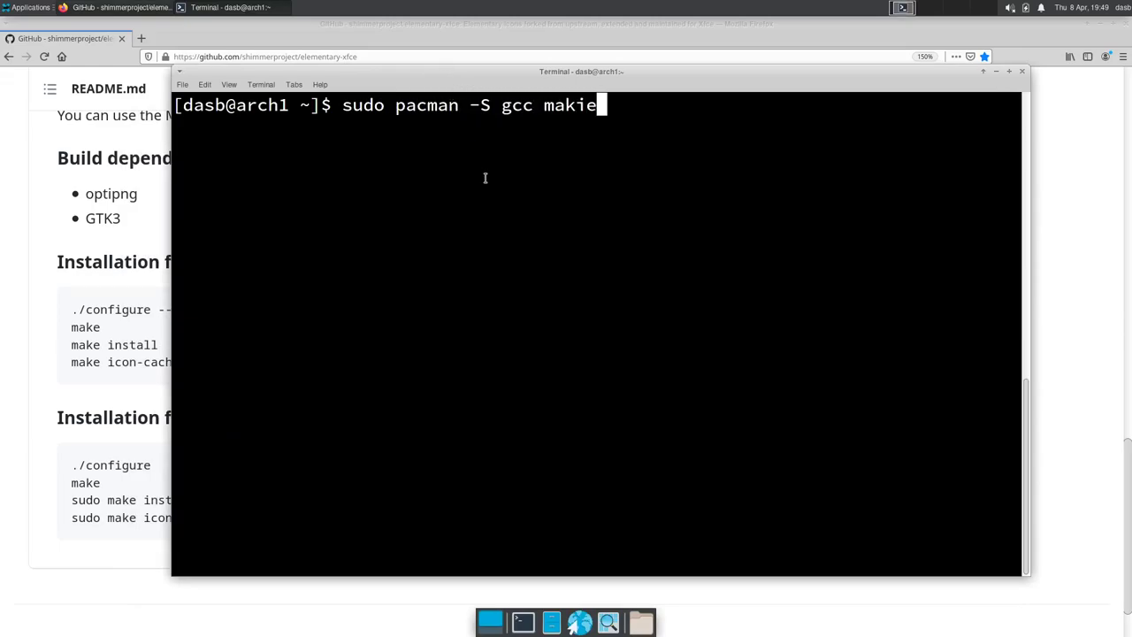
pyautogui.write('p')
pyautogui.press('BackSpace')
pyautogui.press('BackSpace')
pyautogui.press('BackSpace')
pyautogui.press('BackSpace')
pyautogui.write('e ')
pyautogui.write('pkgconf')
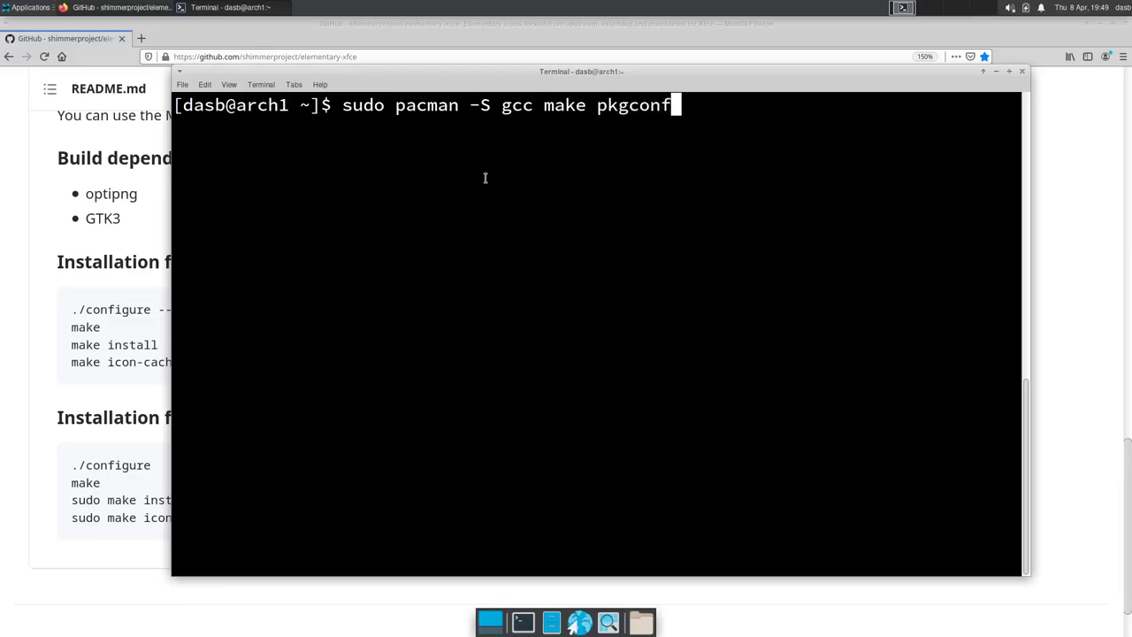
pyautogui.write('ig opti')
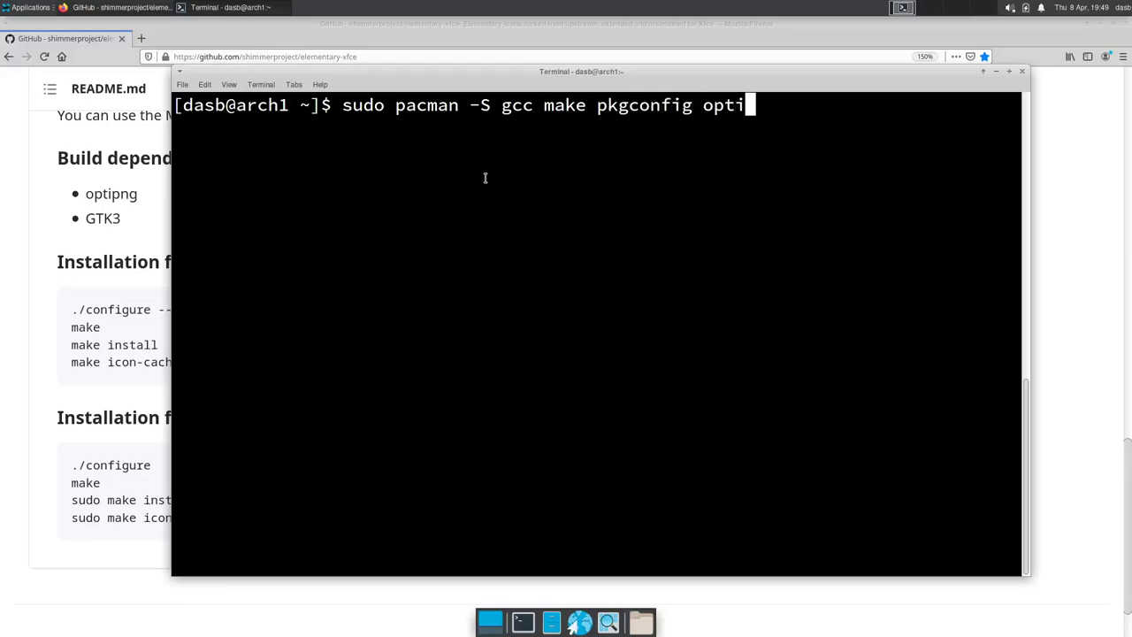
pyautogui.write('png')
pyautogui.press('Return')
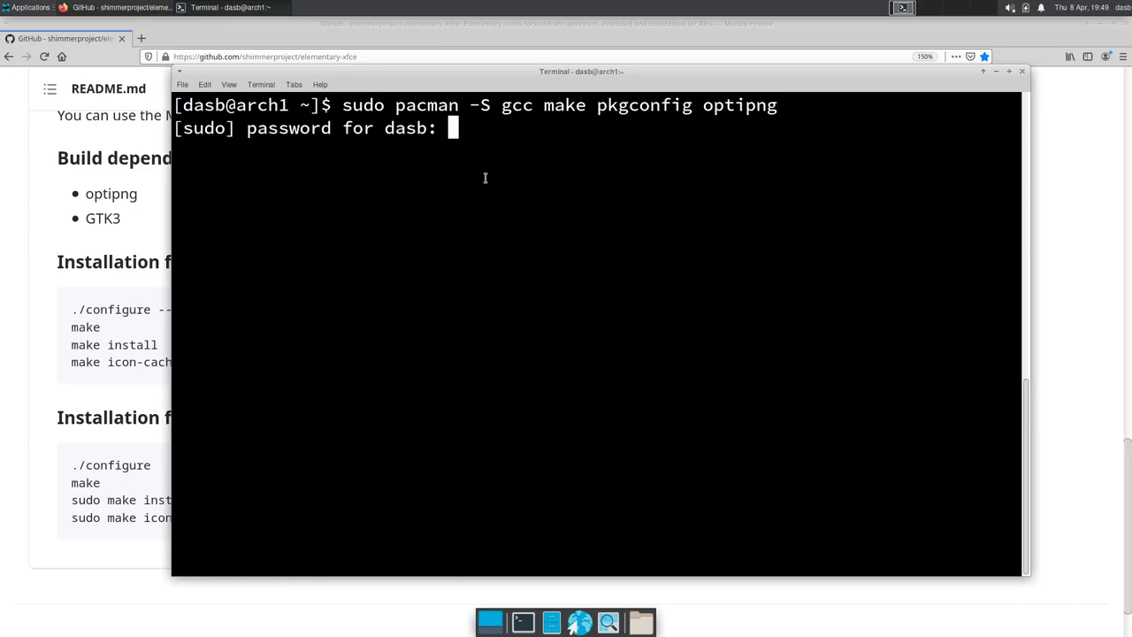
pyautogui.press('Return')
pyautogui.write('Y')
pyautogui.press('Return')
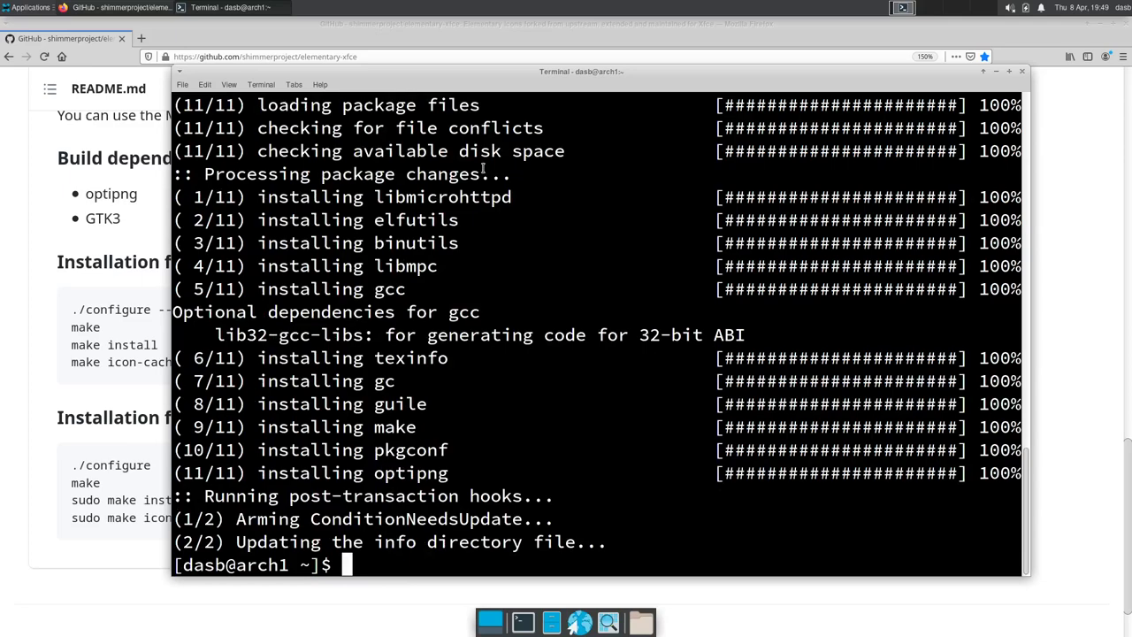
pyautogui.hotkey('ctrl', 'l')
pyautogui.write('gi')
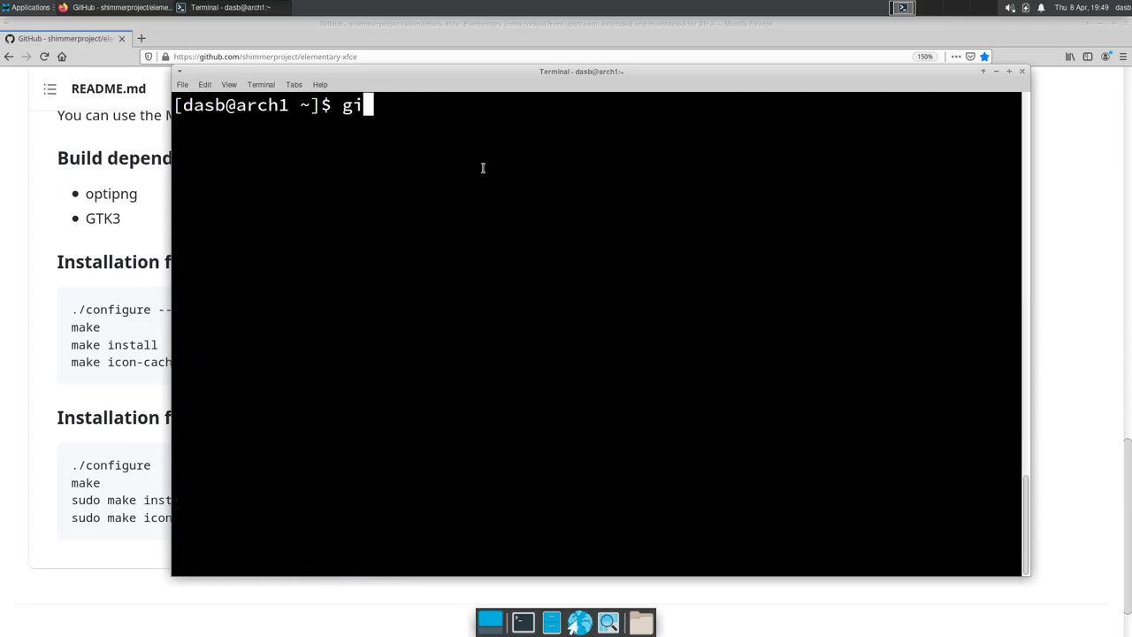
pyautogui.write('t cl')
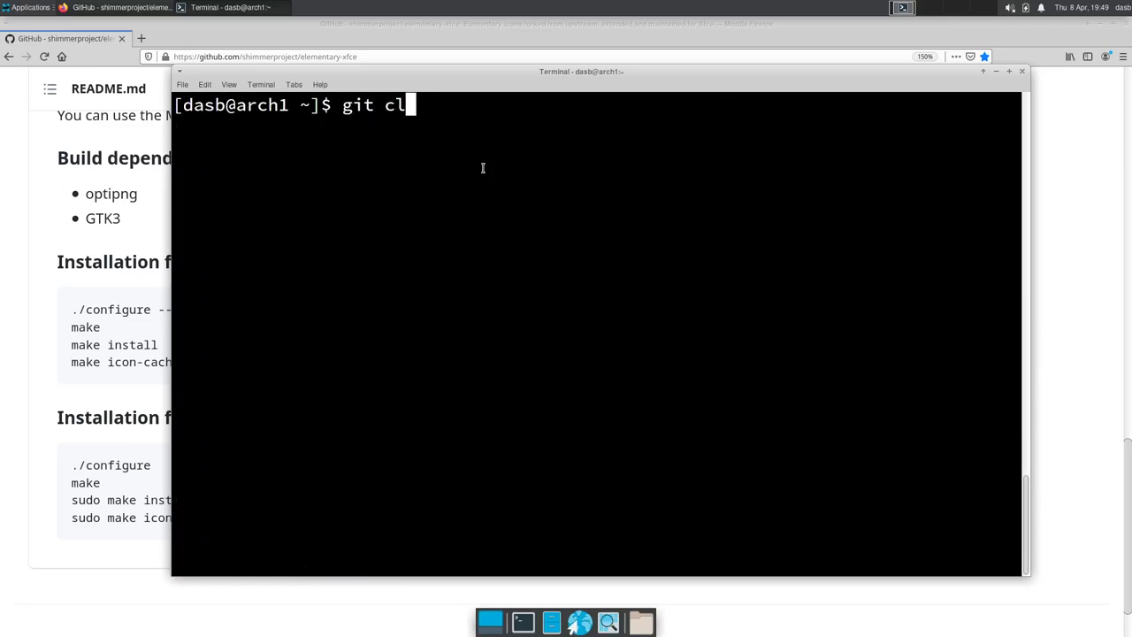
pyautogui.write('one https:/')
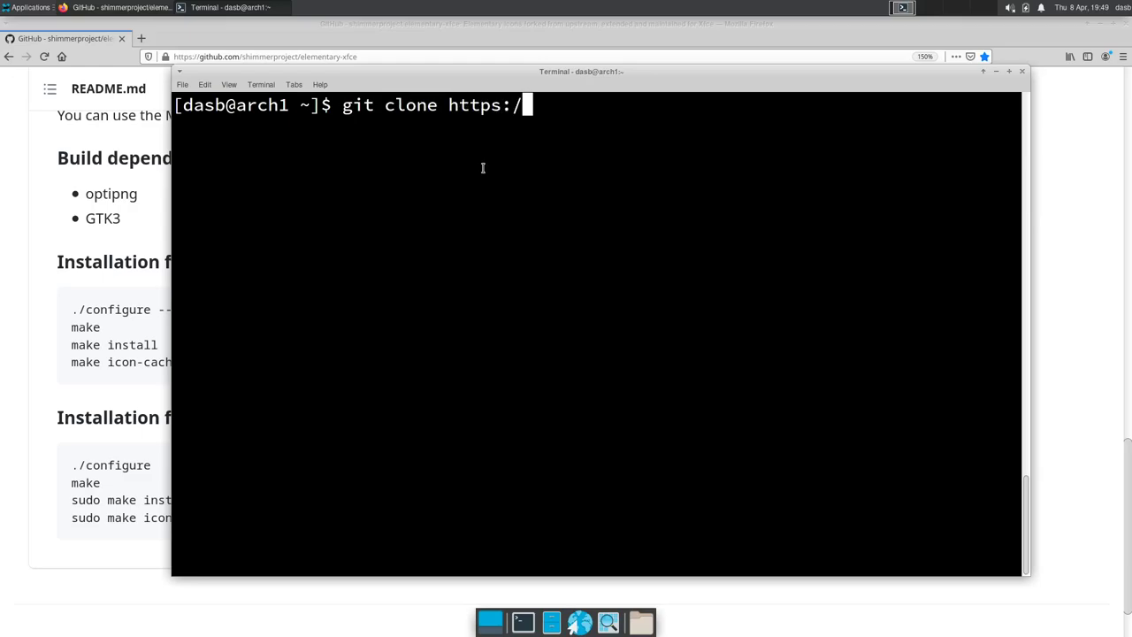
pyautogui.write('/github.com/s')
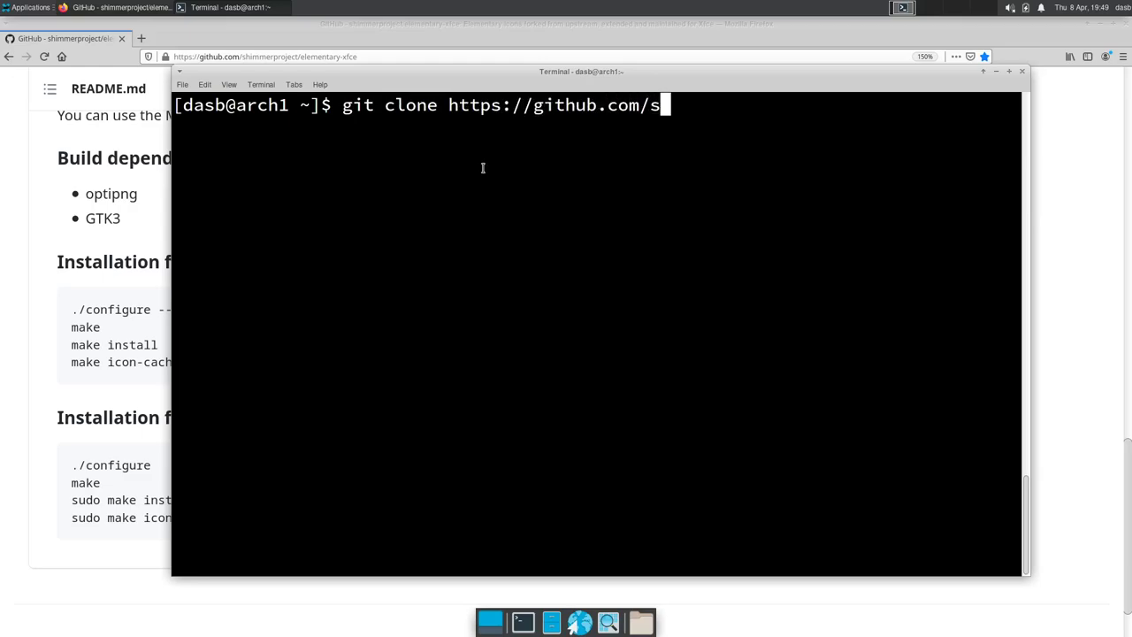
pyautogui.write('himmerproj')
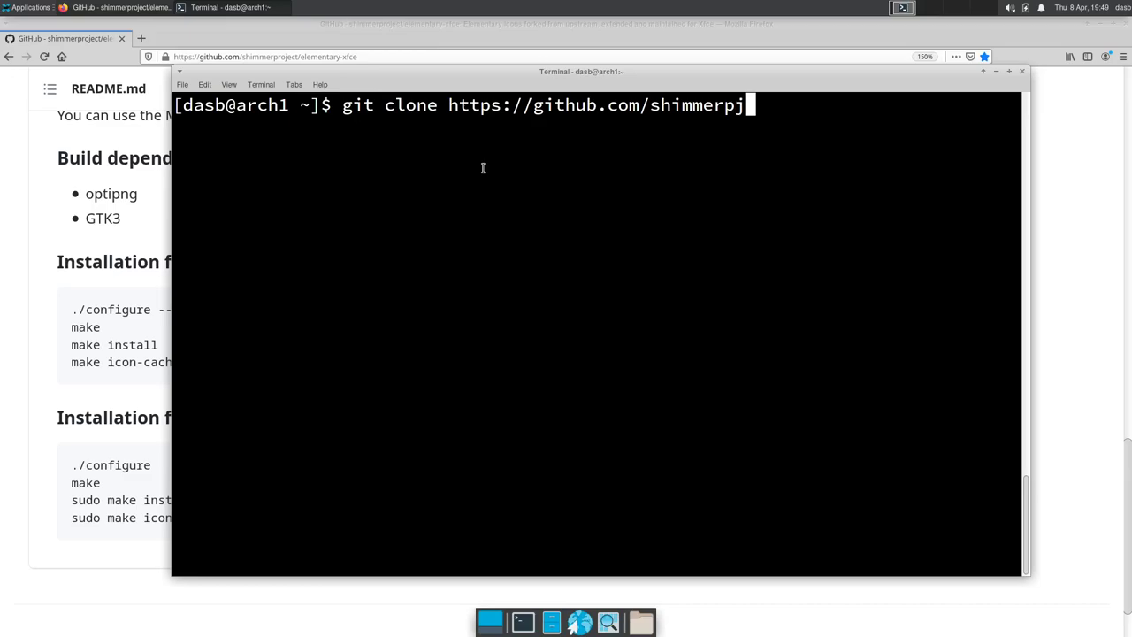
pyautogui.press('BackSpace')
pyautogui.write('roject/')
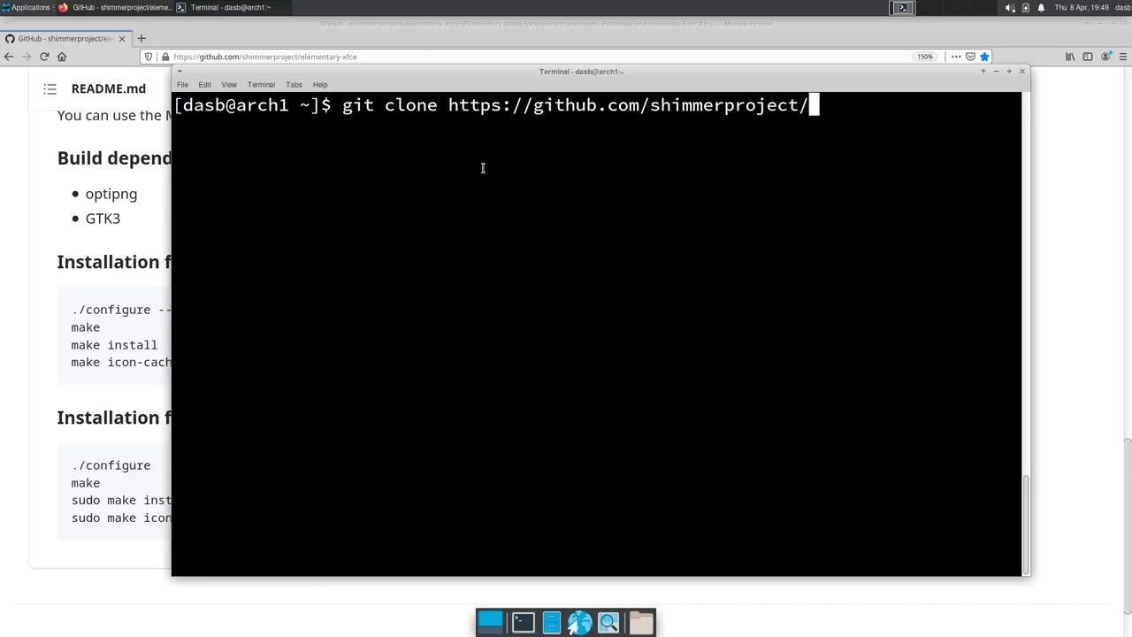
pyautogui.write('eleme')
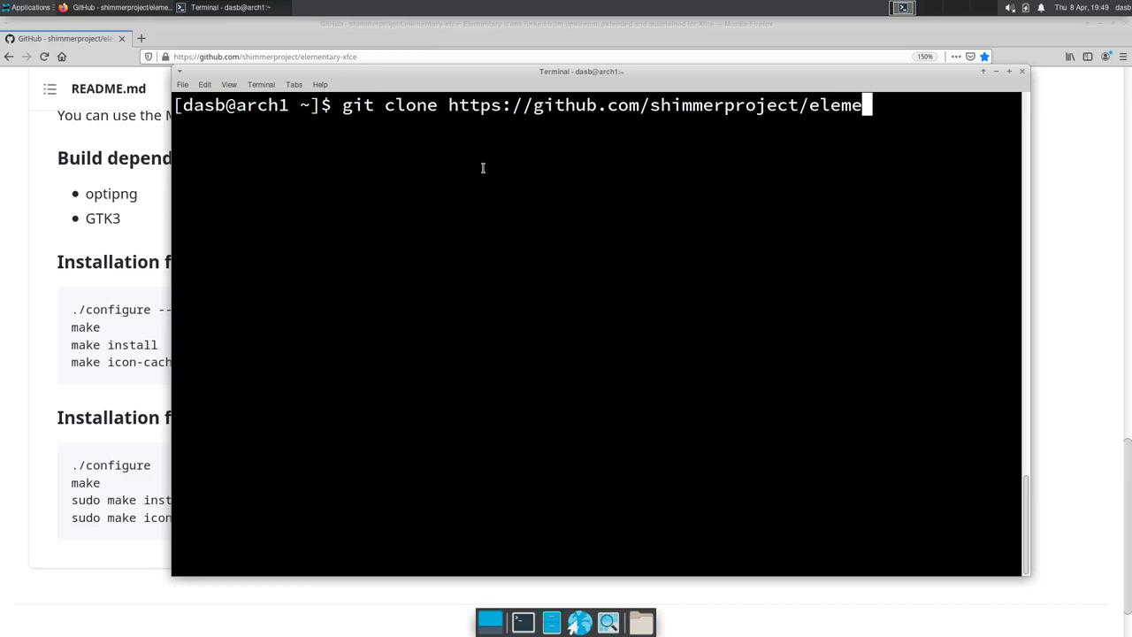
pyautogui.write('ntary-xfce')
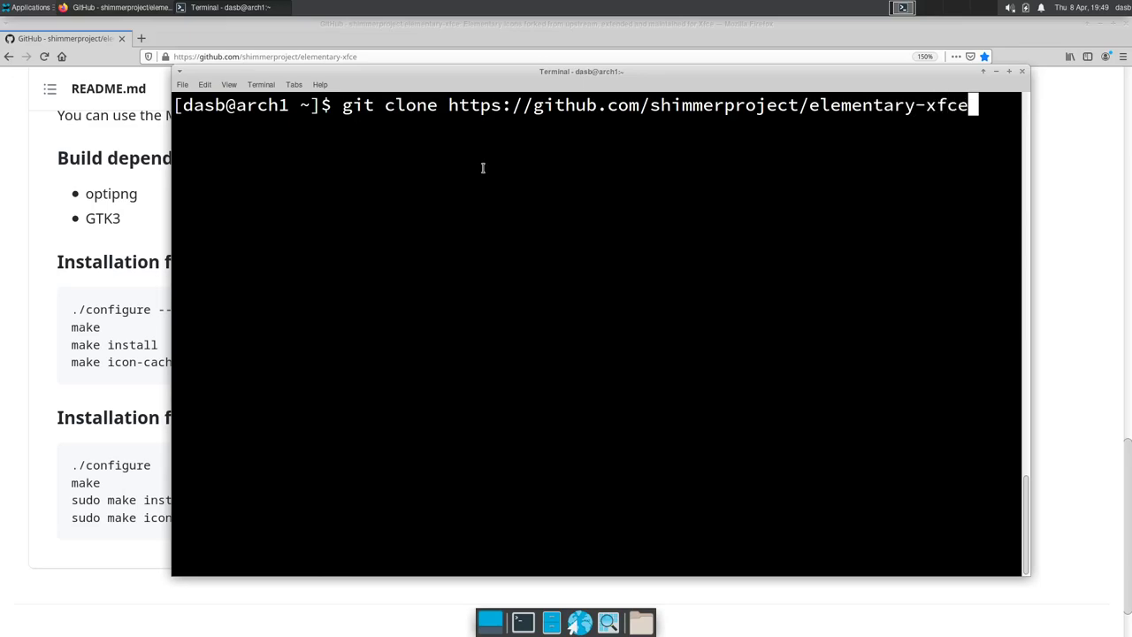
pyautogui.press('Return')
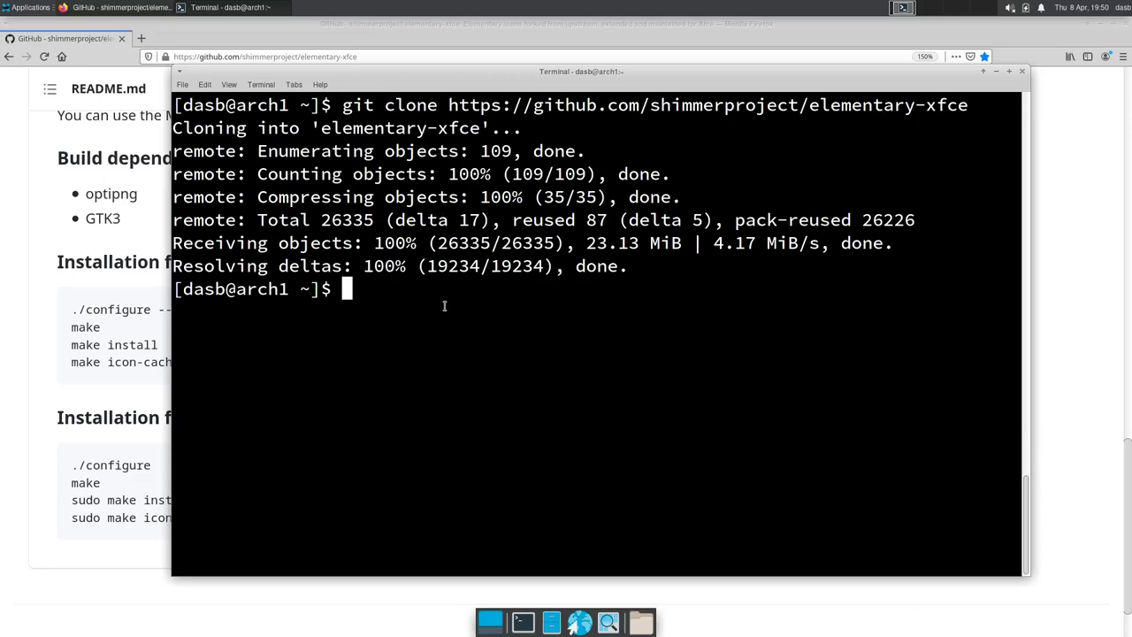
# List the home folder and change into the elementary-xfce directory
pyautogui.write('ls')
pyautogui.press('Return')
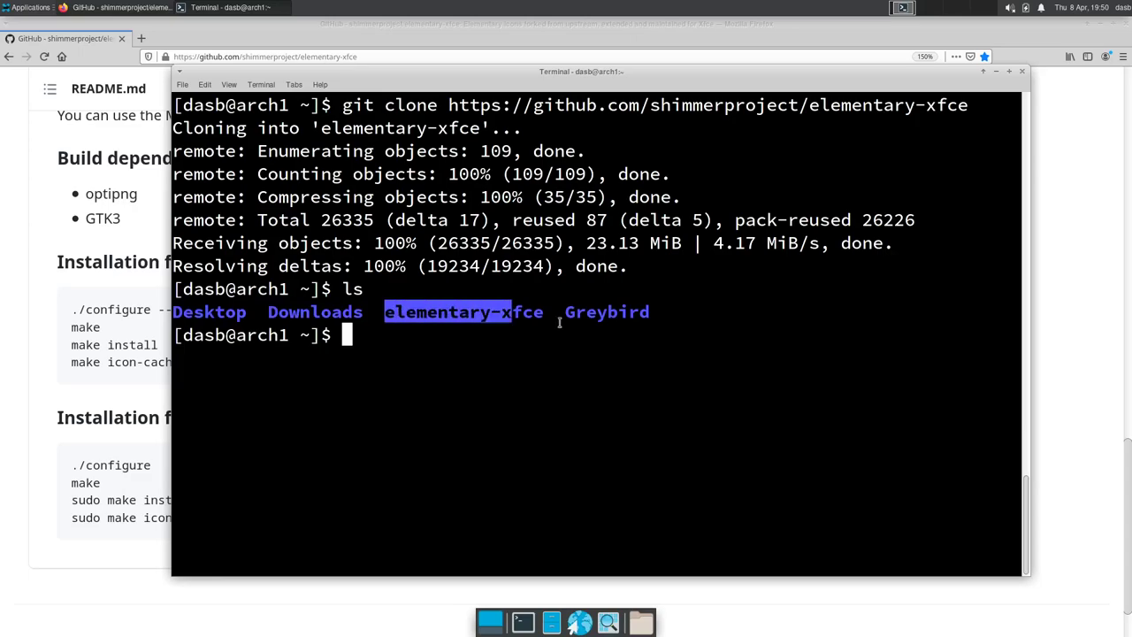
pyautogui.moveTo(399, 308); pyautogui.dragTo(544, 319)
pyautogui.click(544, 319)
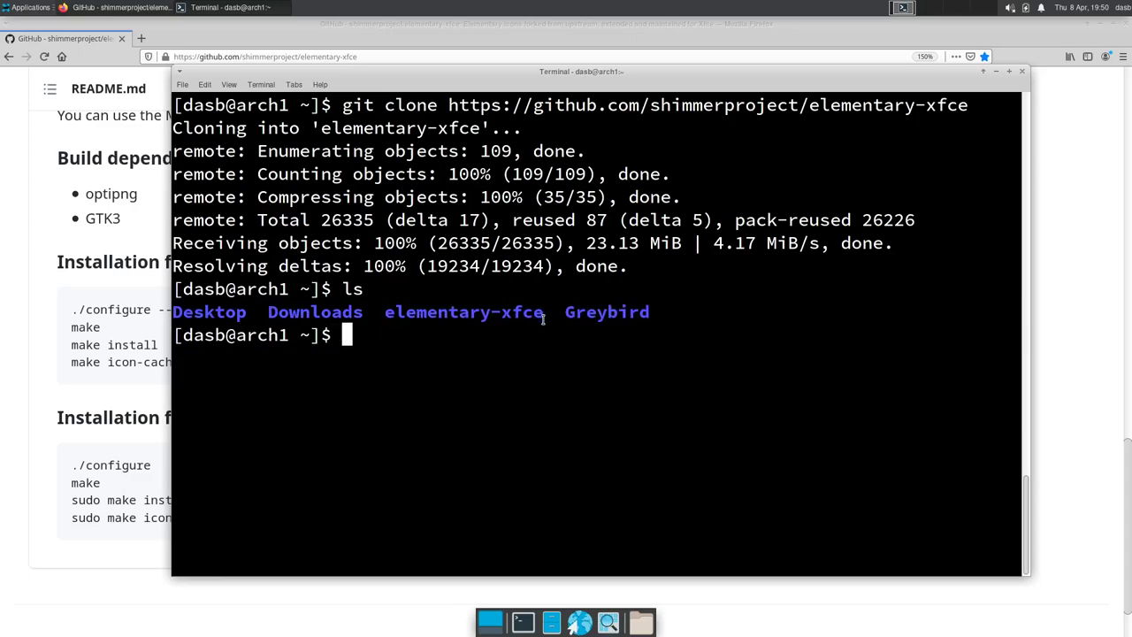
pyautogui.write('cd ele')
pyautogui.press('Tab')
pyautogui.press('Return')
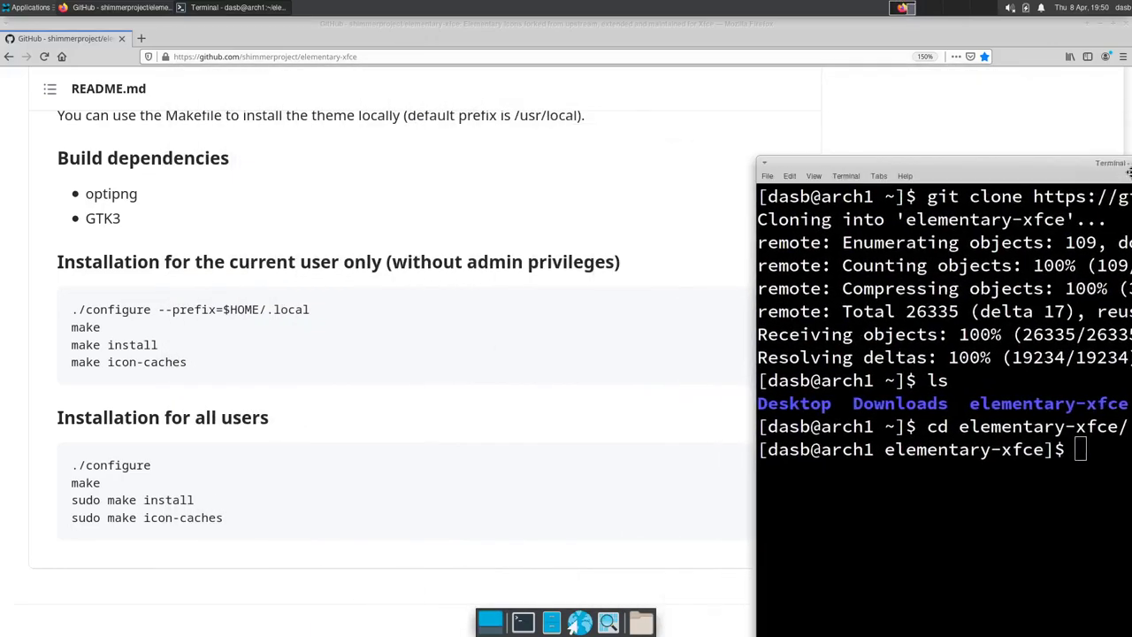
# Tile the terminal on the right half and the browser on the left half of the screen
pyautogui.moveTo(526, 75); pyautogui.dragTo(1130, 154)
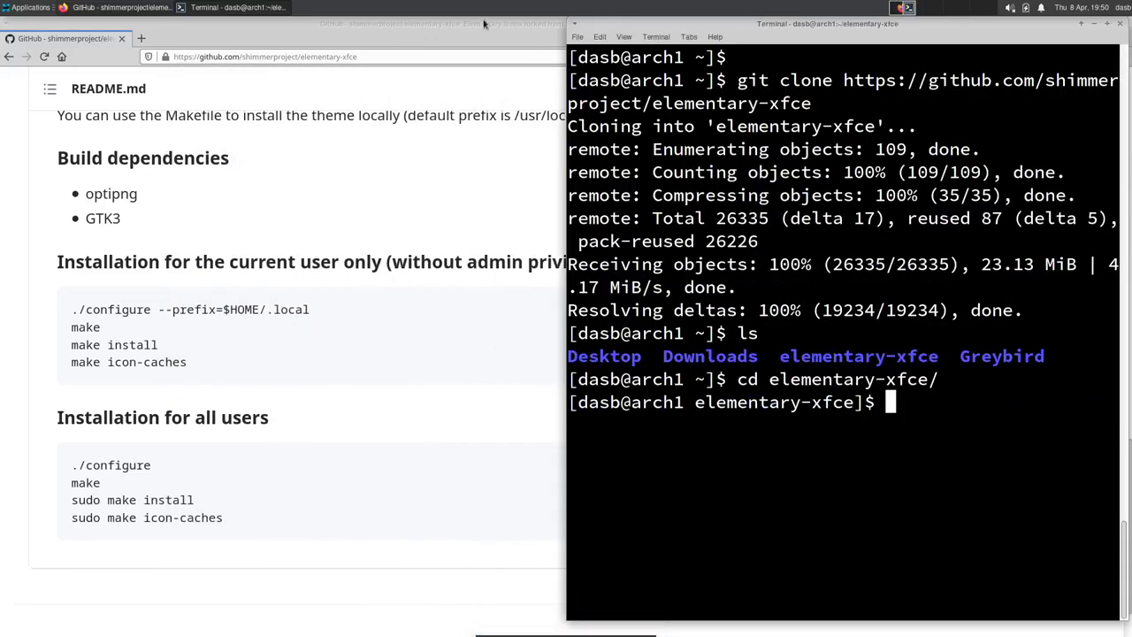
pyautogui.moveTo(484, 23); pyautogui.dragTo(2, 266)
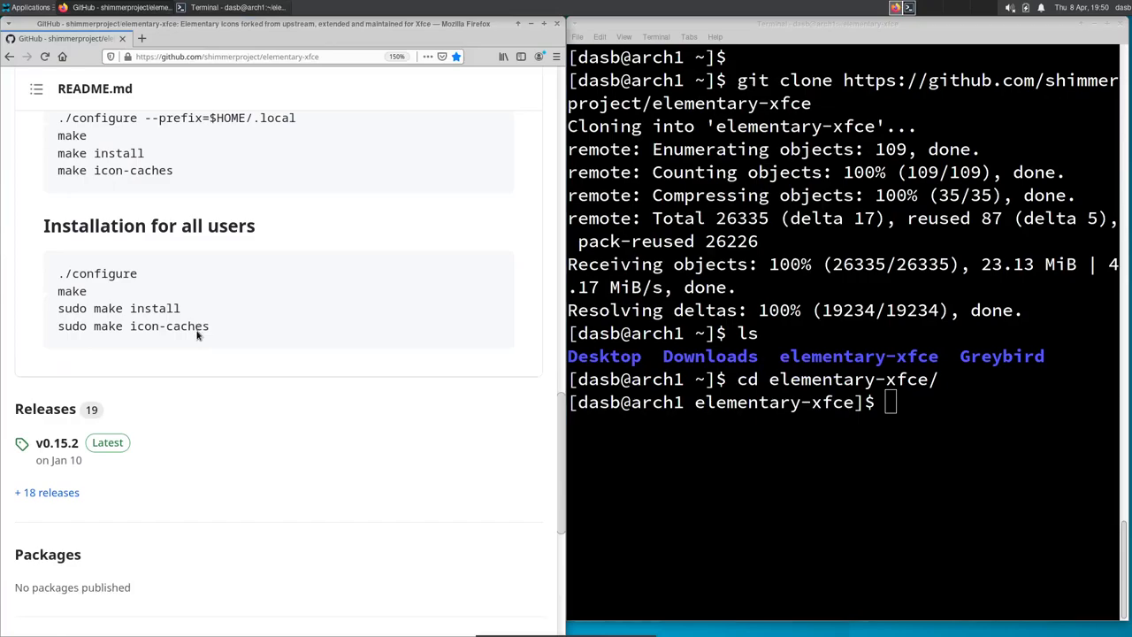
pyautogui.click(662, 358)
pyautogui.hotkey('ctrl', 'l')
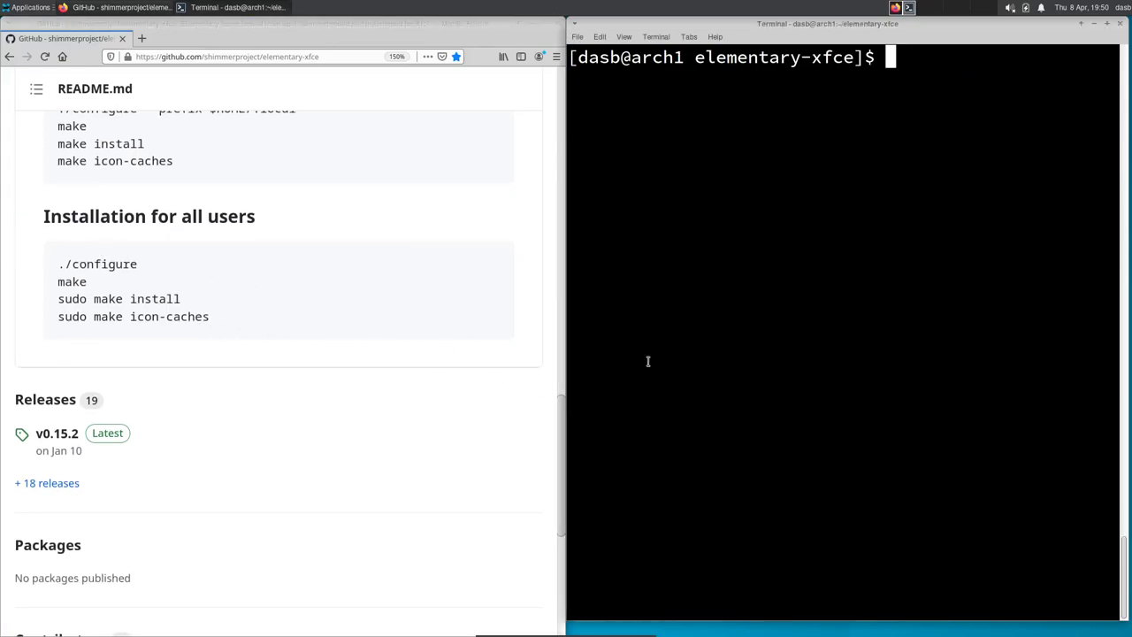
# Run ./configure, make, sudo make install and sudo make icon-caches for elementary-xfce
pyautogui.write('./configure')
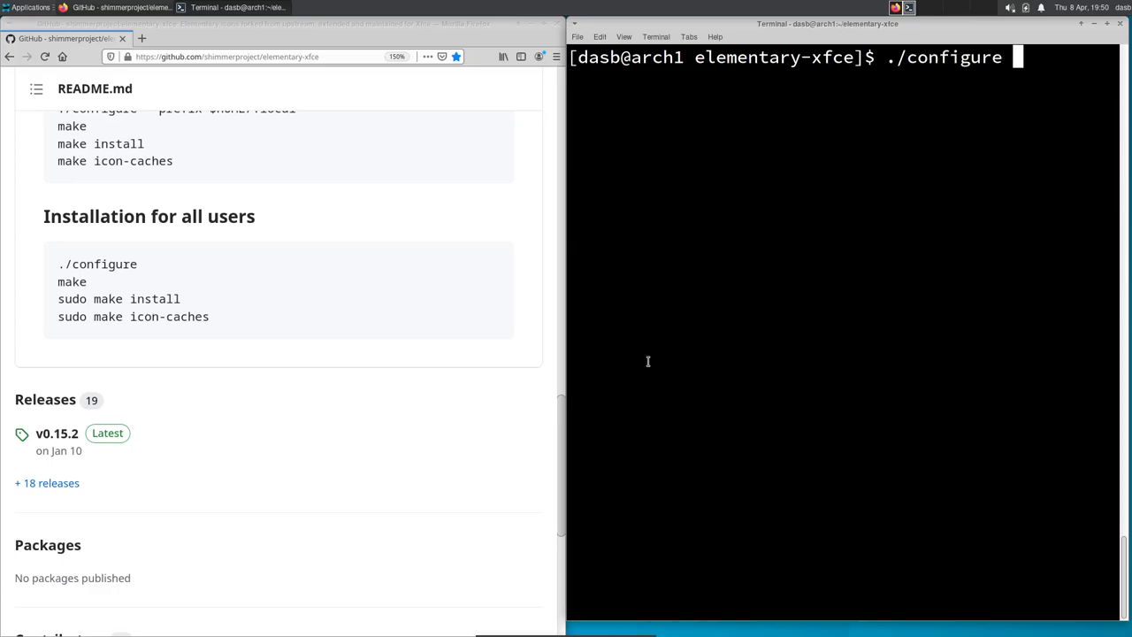
pyautogui.press('Return')
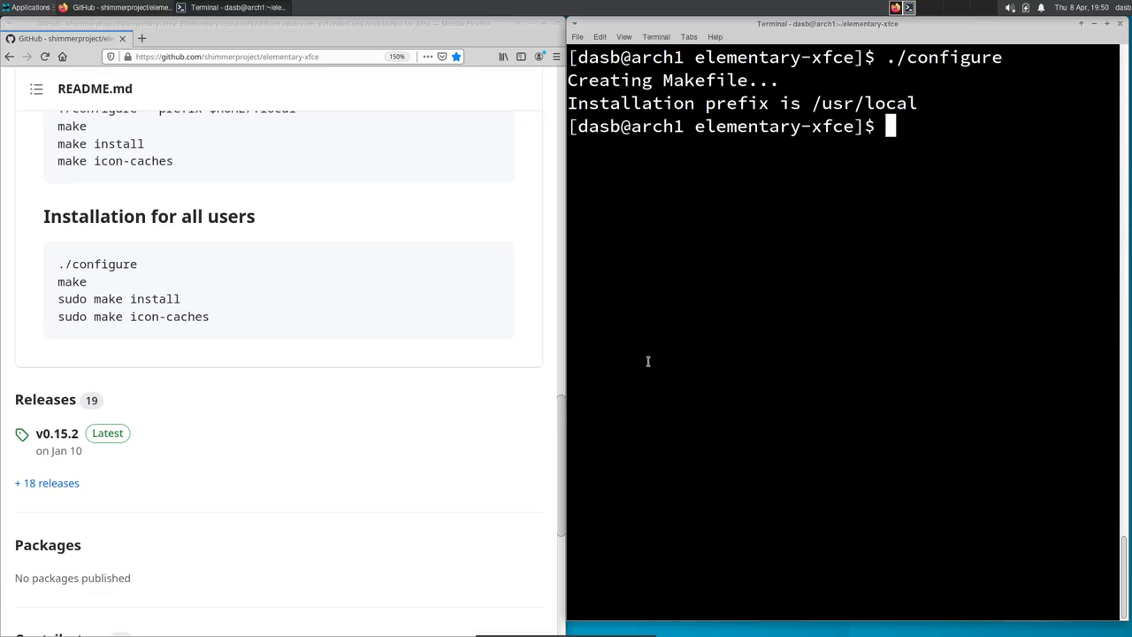
pyautogui.write('make')
pyautogui.press('Return')
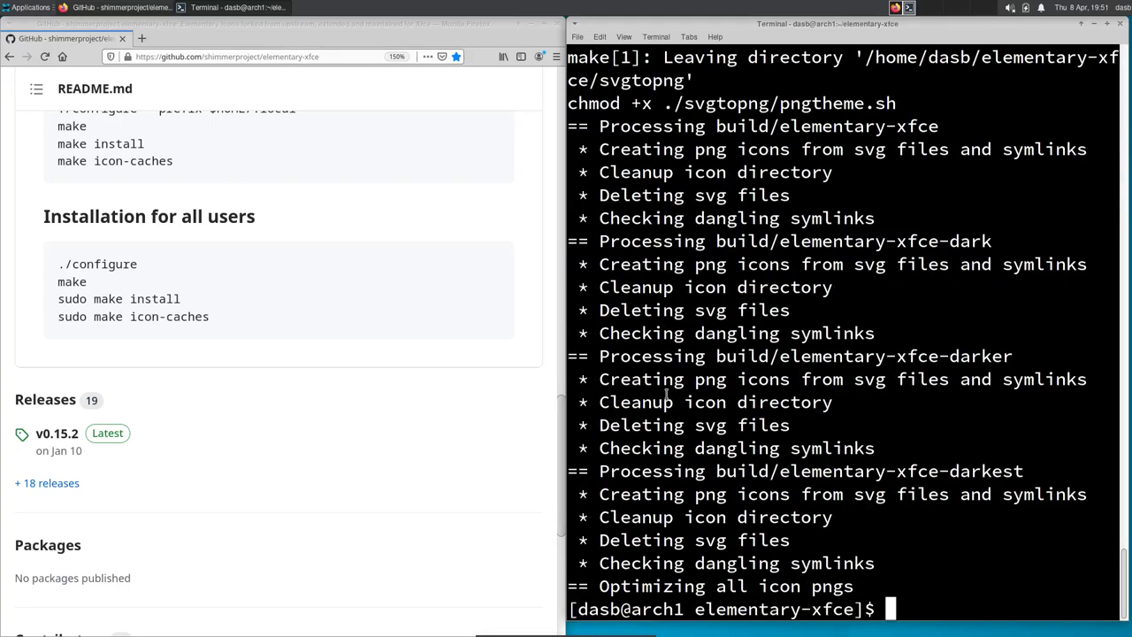
pyautogui.write('sudo mak')
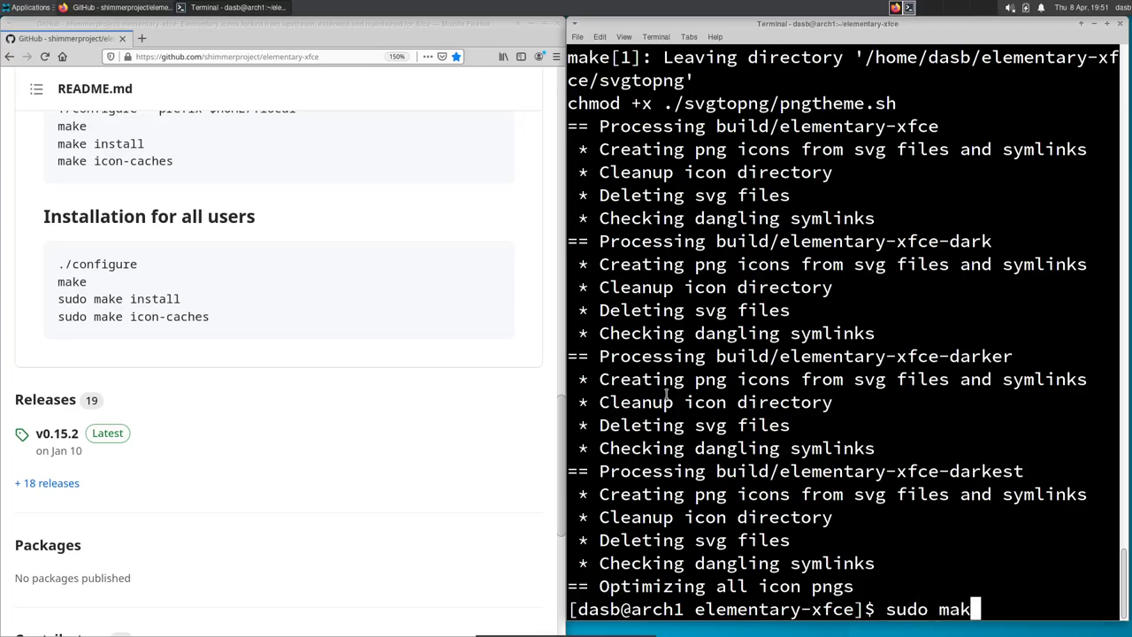
pyautogui.write('e install')
pyautogui.press('Return')
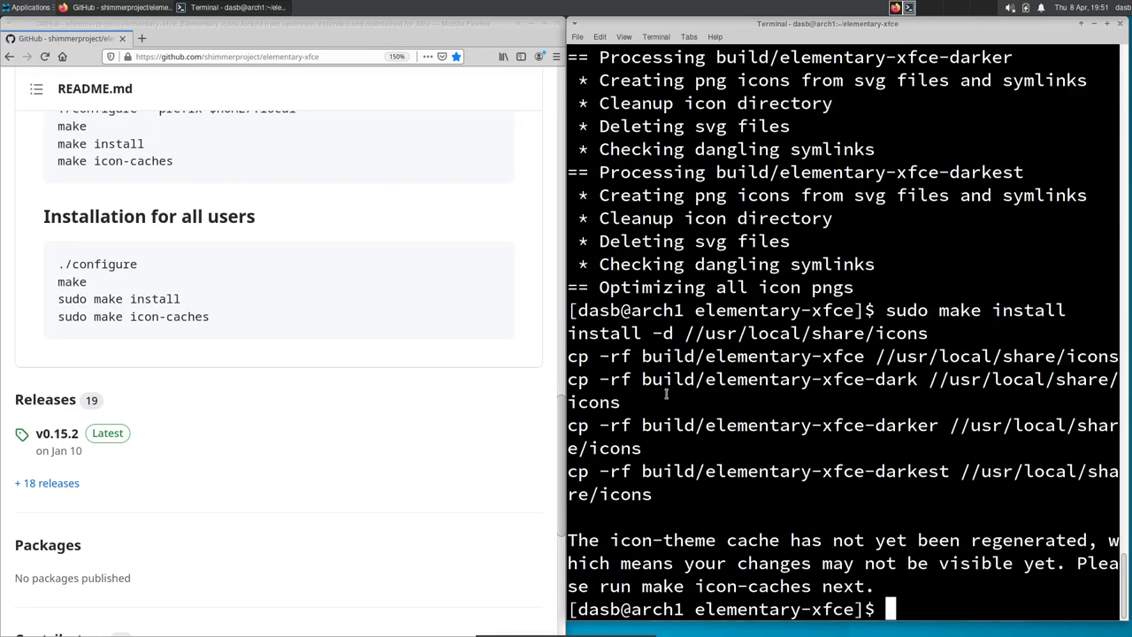
pyautogui.write('su')
pyautogui.write('do make icon')
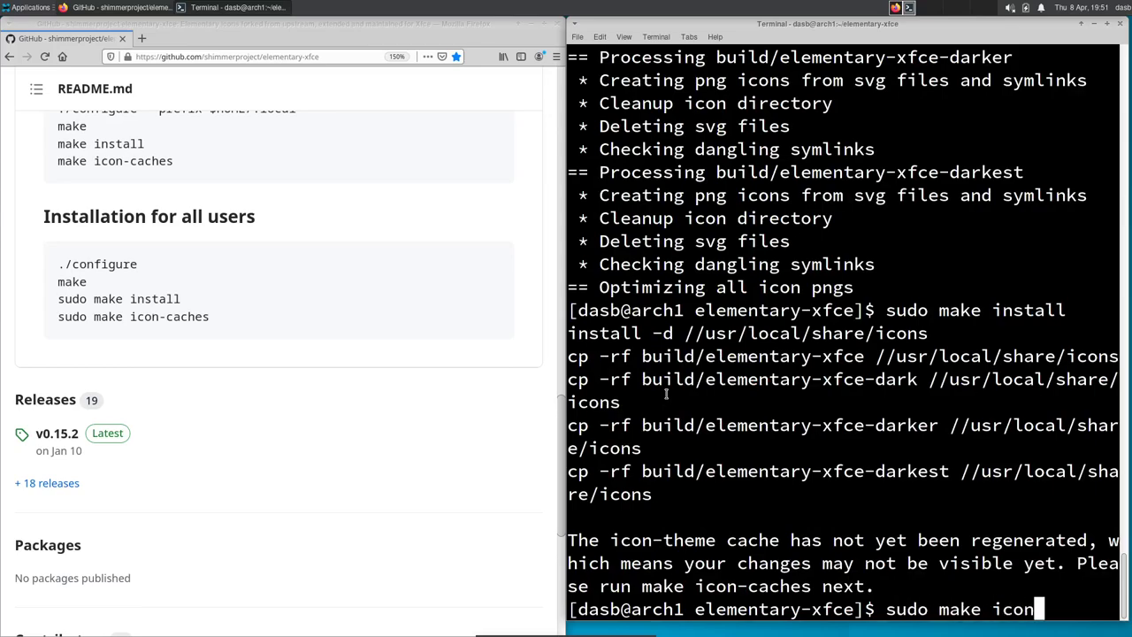
pyautogui.write('-cach')
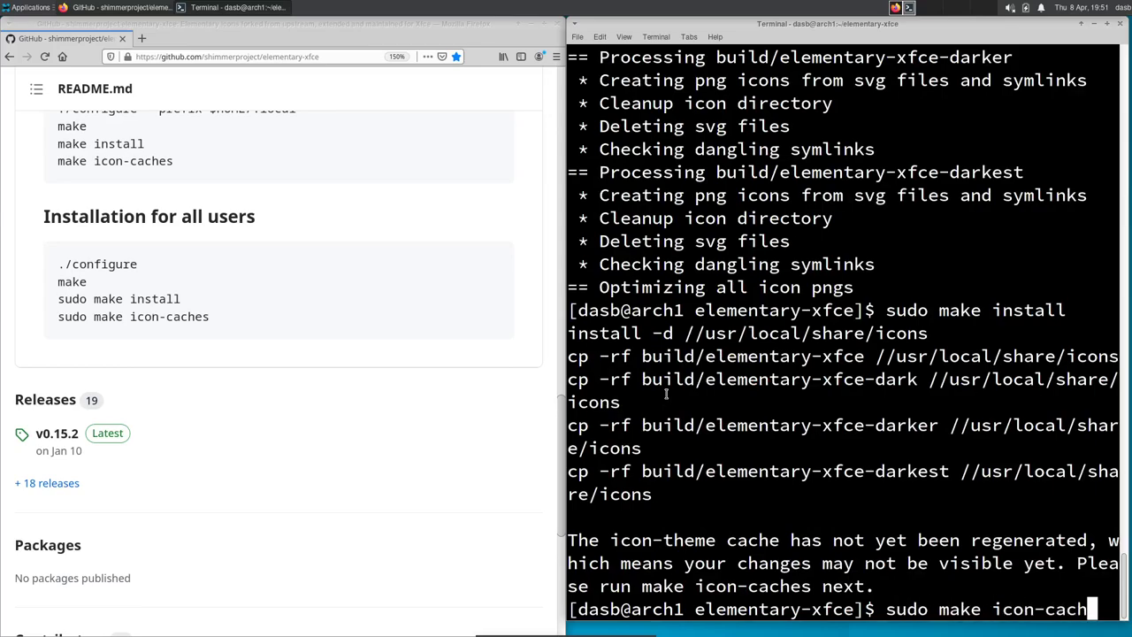
pyautogui.write('es')
pyautogui.press('Return')
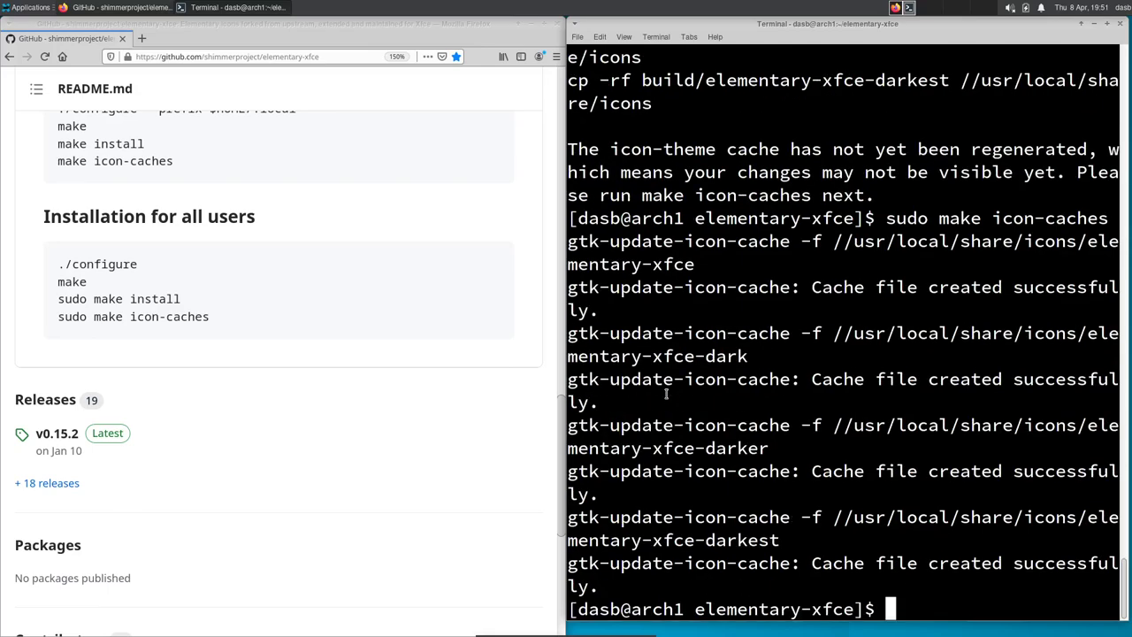
pyautogui.hotkey('ctrl', 'l')
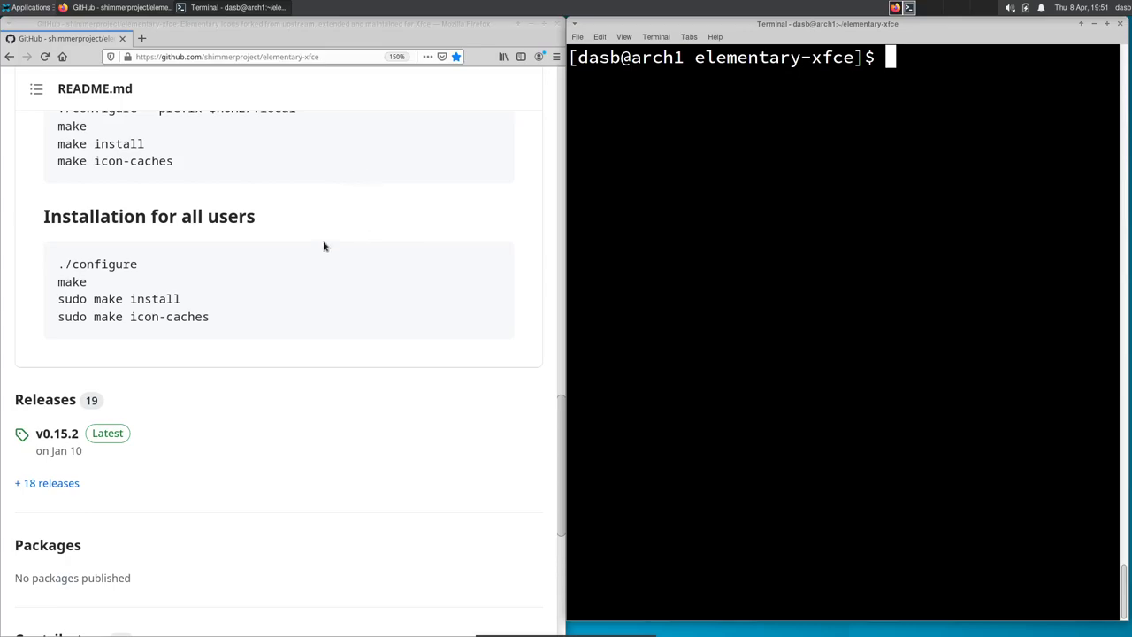
# Set the icon theme to elementary Xfce darker in the Appearance settings
pyautogui.click(378, 266)
pyautogui.click(5, 7)
pyautogui.moveTo(28, 95)
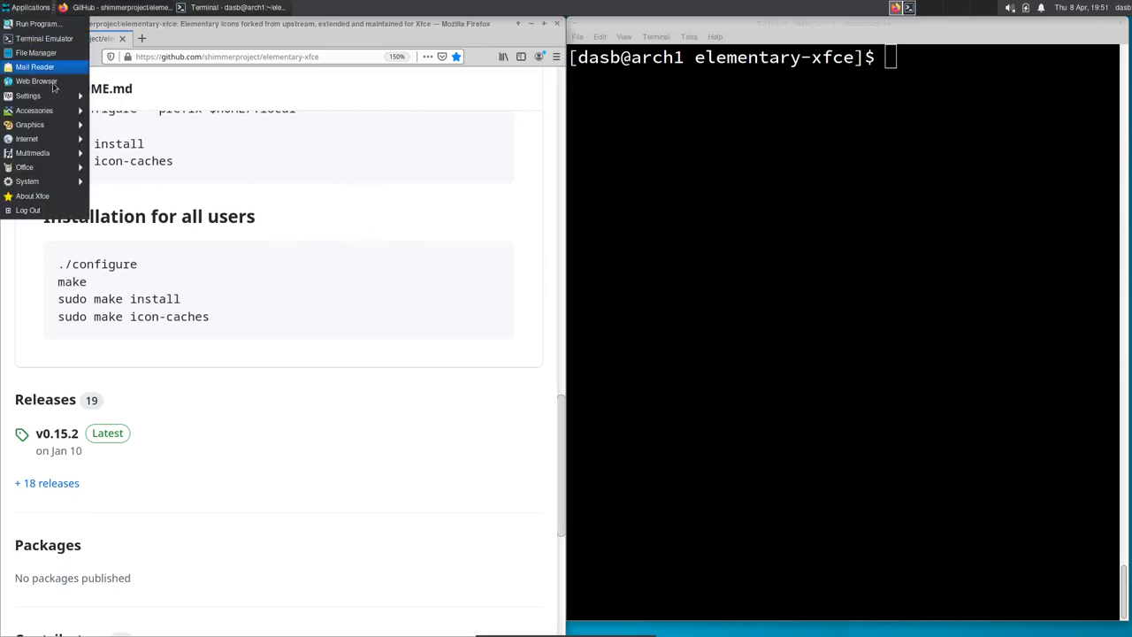
pyautogui.click(129, 98)
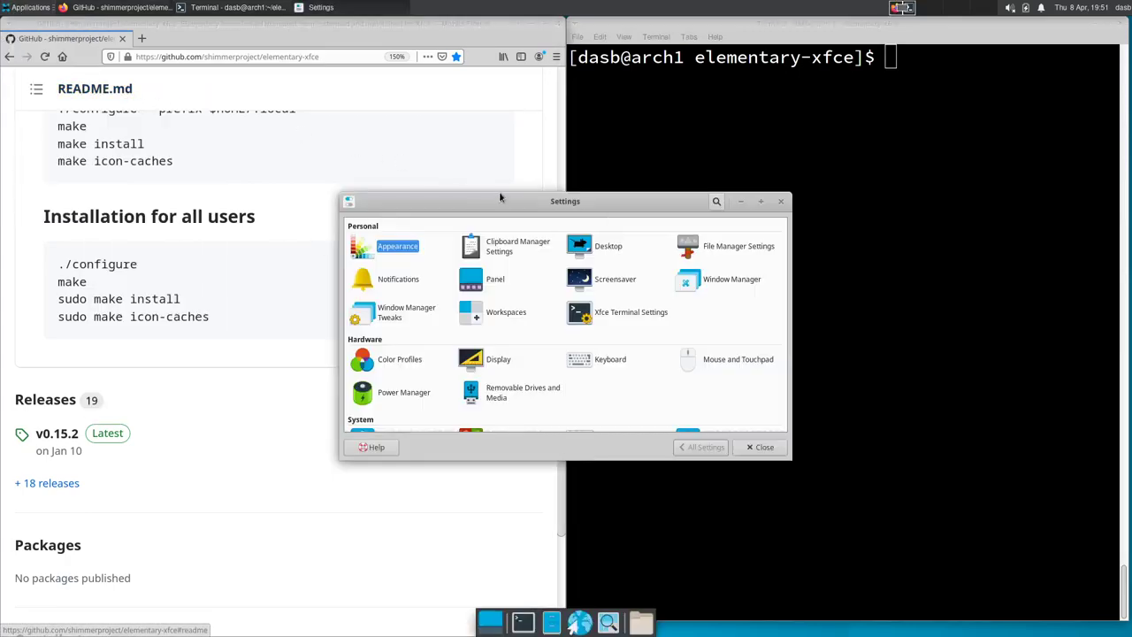
pyautogui.click(388, 249)
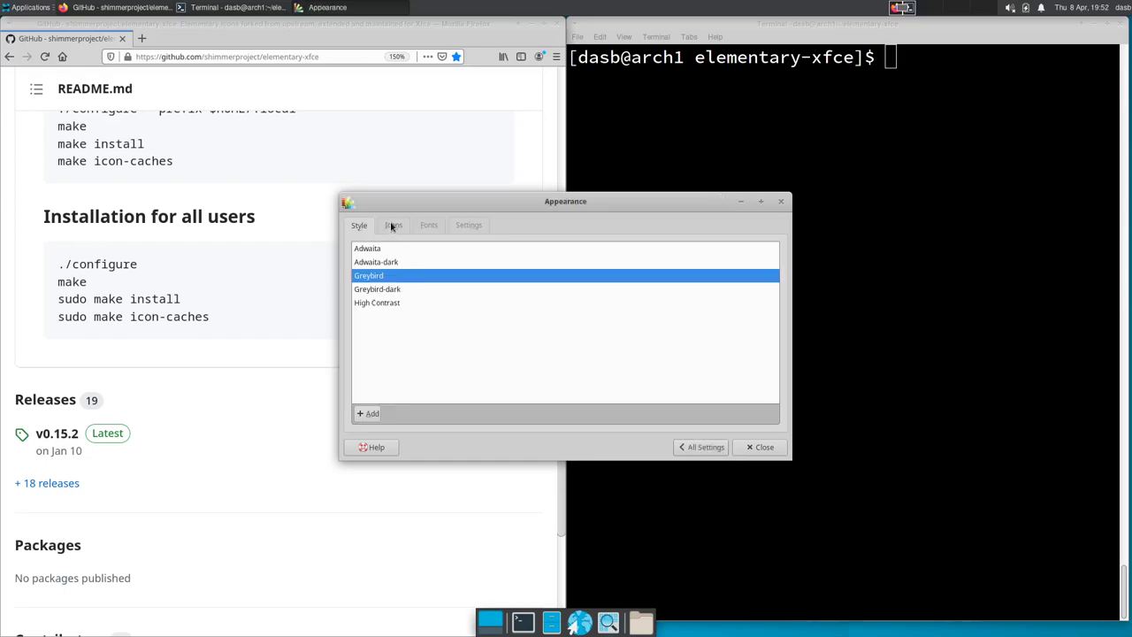
pyautogui.click(393, 225)
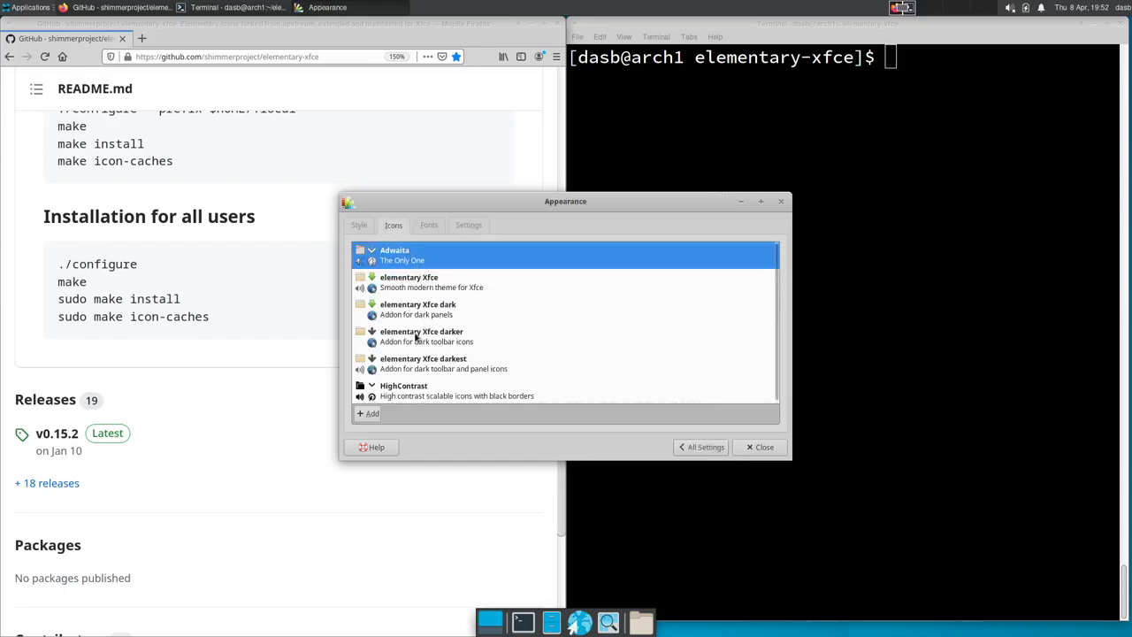
pyautogui.click(463, 344)
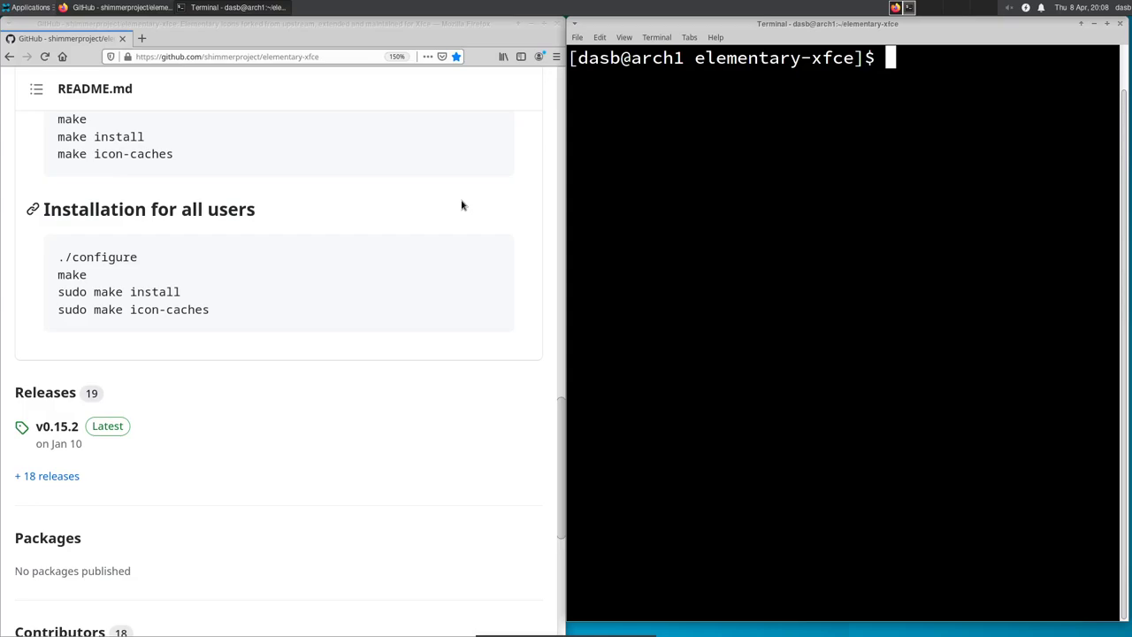
# Switch focus between the browser and terminal windows
pyautogui.click(374, 30)
pyautogui.click(670, 29)
pyautogui.click(388, 33)
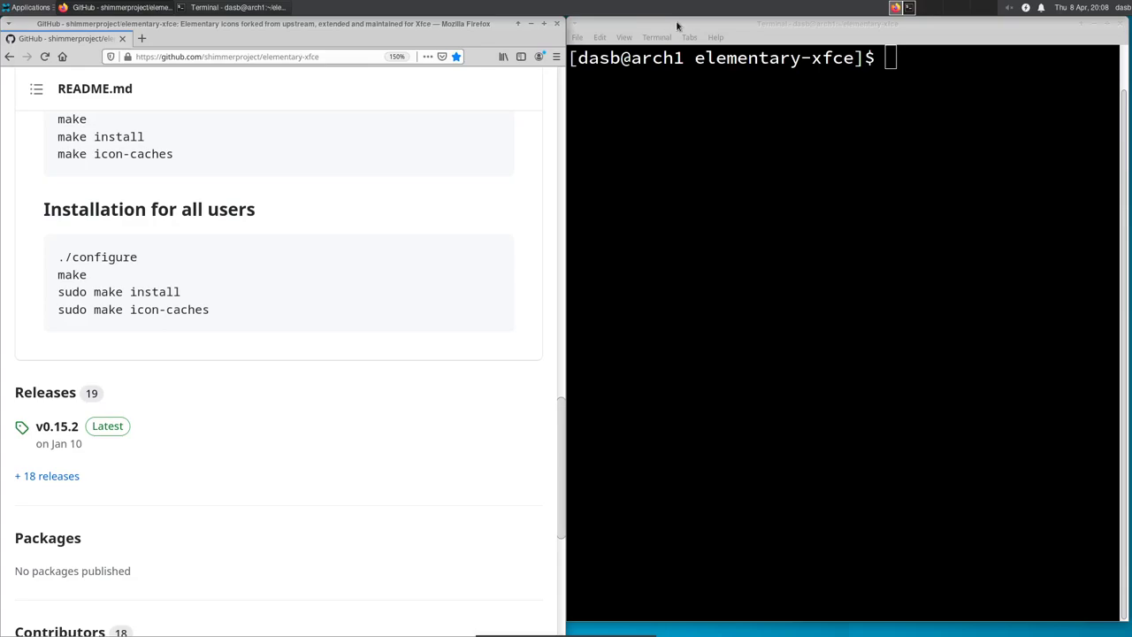
pyautogui.click(798, 26)
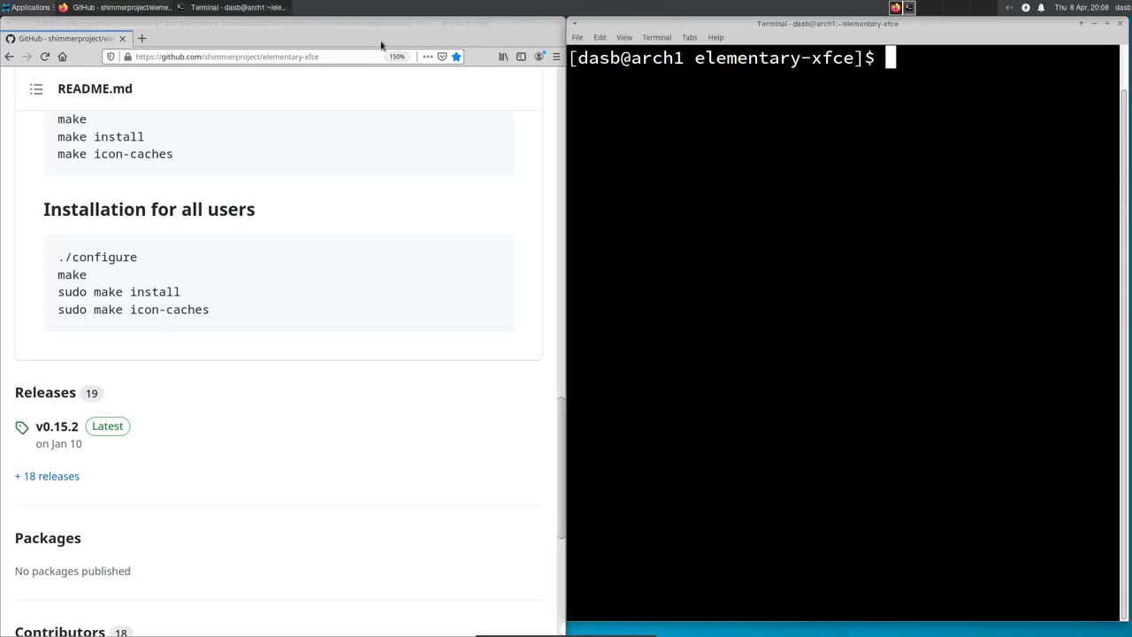
pyautogui.click(333, 41)
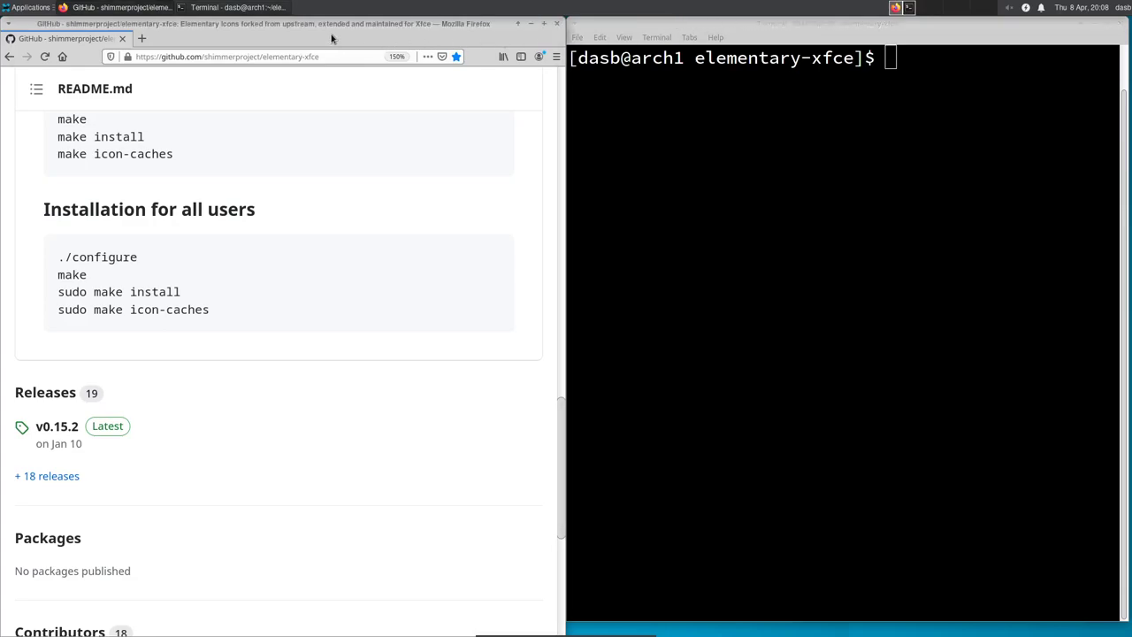
# Disable 'Show shadows under dock windows' in Window Manager Tweaks' Compositor settings
pyautogui.click(4, 9)
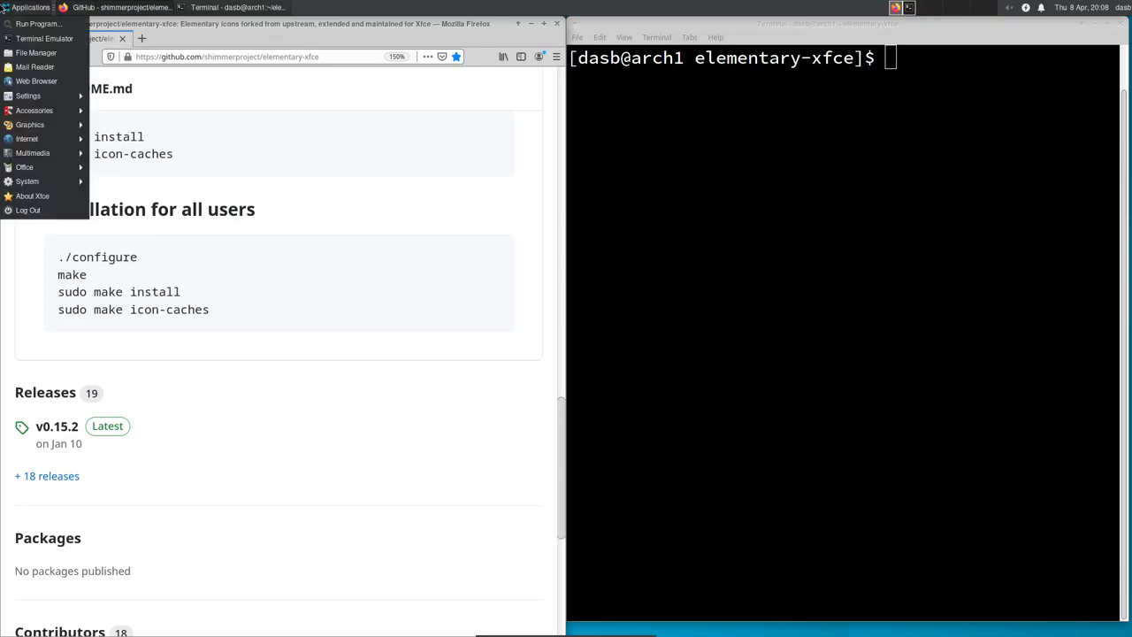
pyautogui.moveTo(36, 95)
pyautogui.click(139, 96)
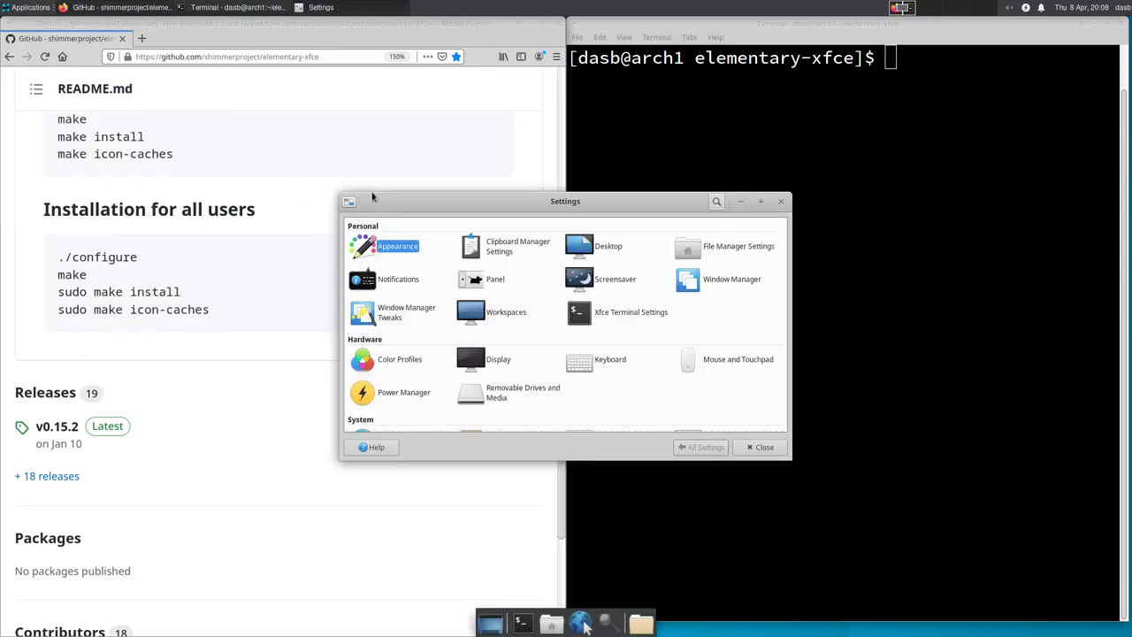
pyautogui.moveTo(487, 207); pyautogui.dragTo(360, 161)
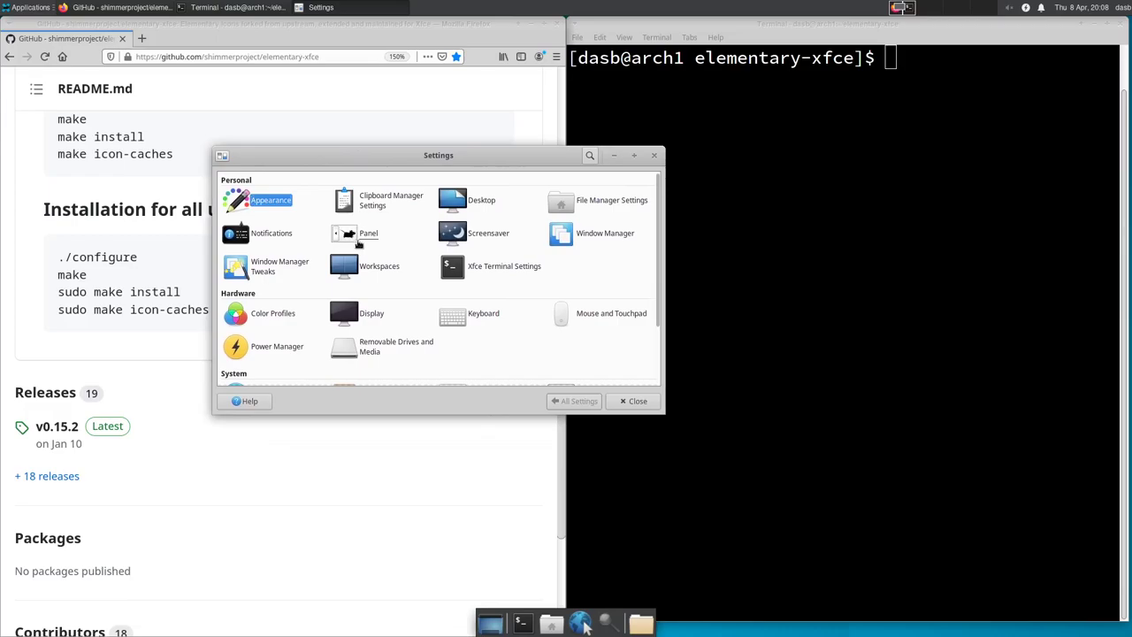
pyautogui.click(287, 269)
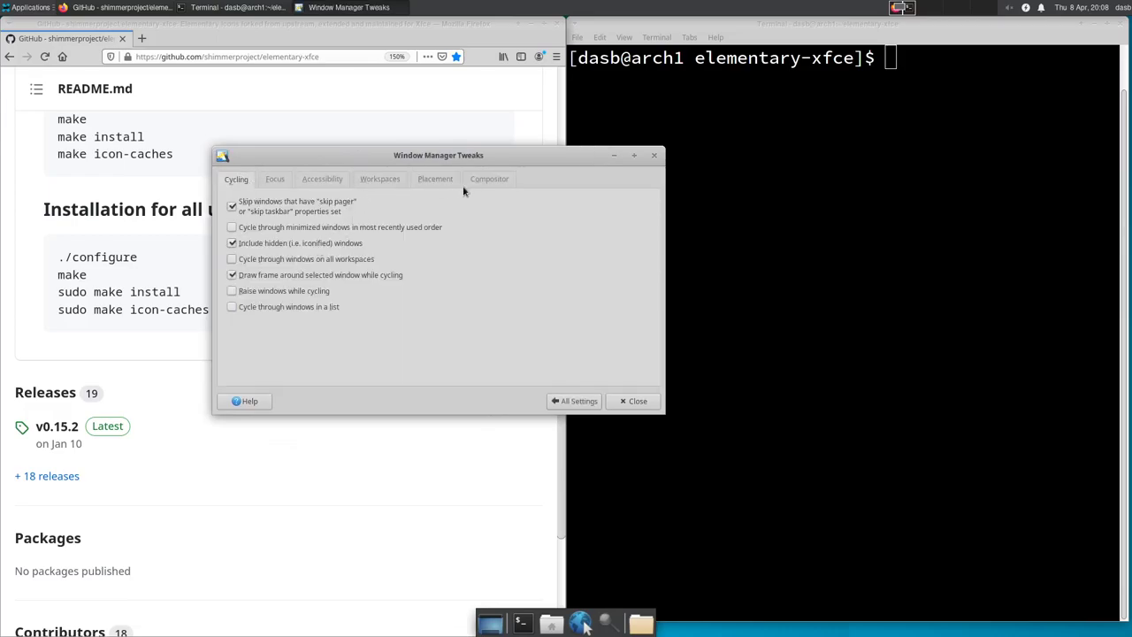
pyautogui.click(486, 181)
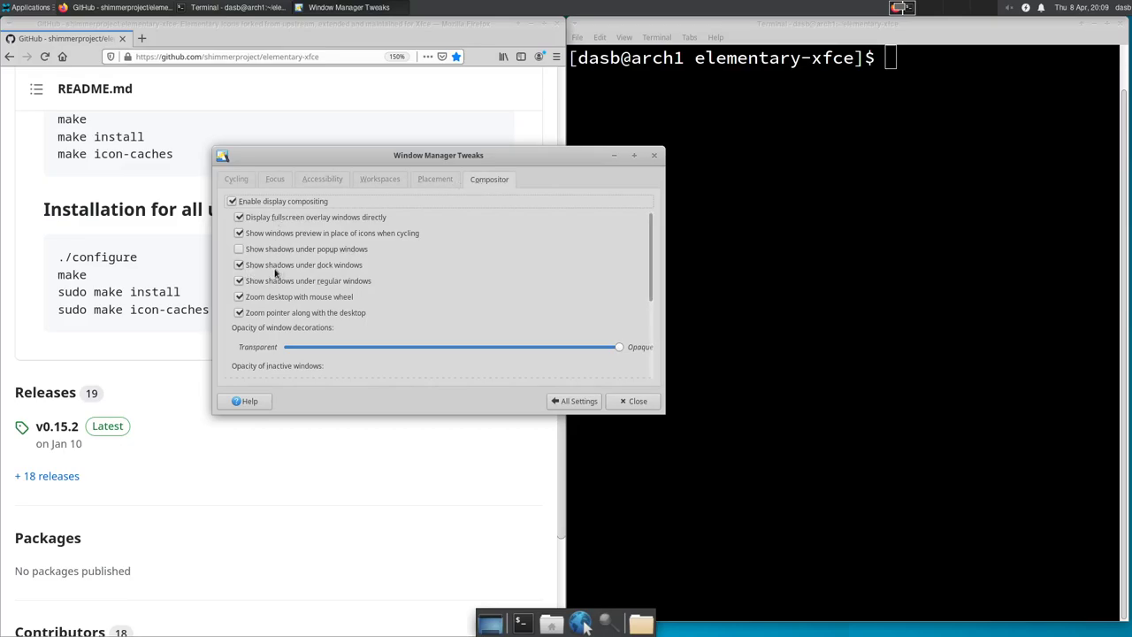
pyautogui.click(238, 266)
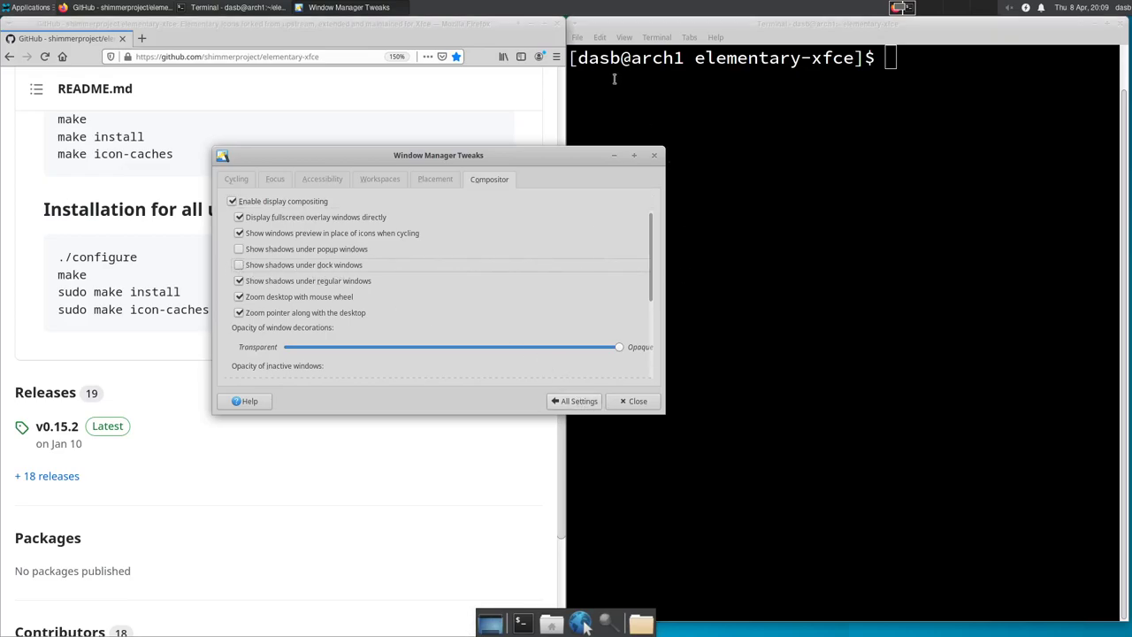
pyautogui.click(633, 401)
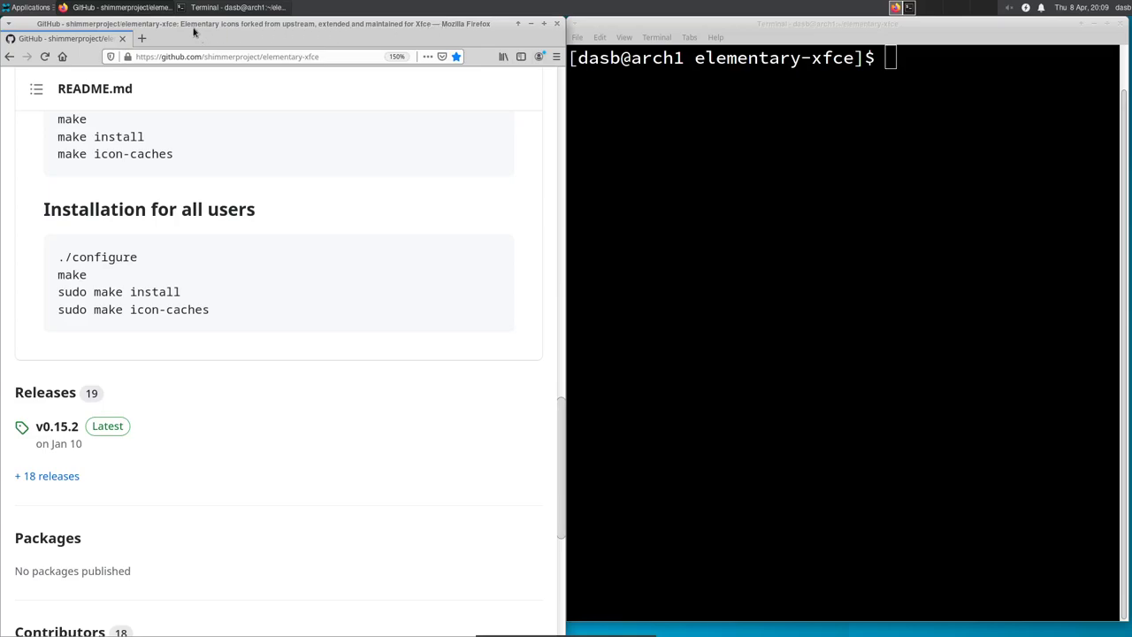
pyautogui.click(785, 27)
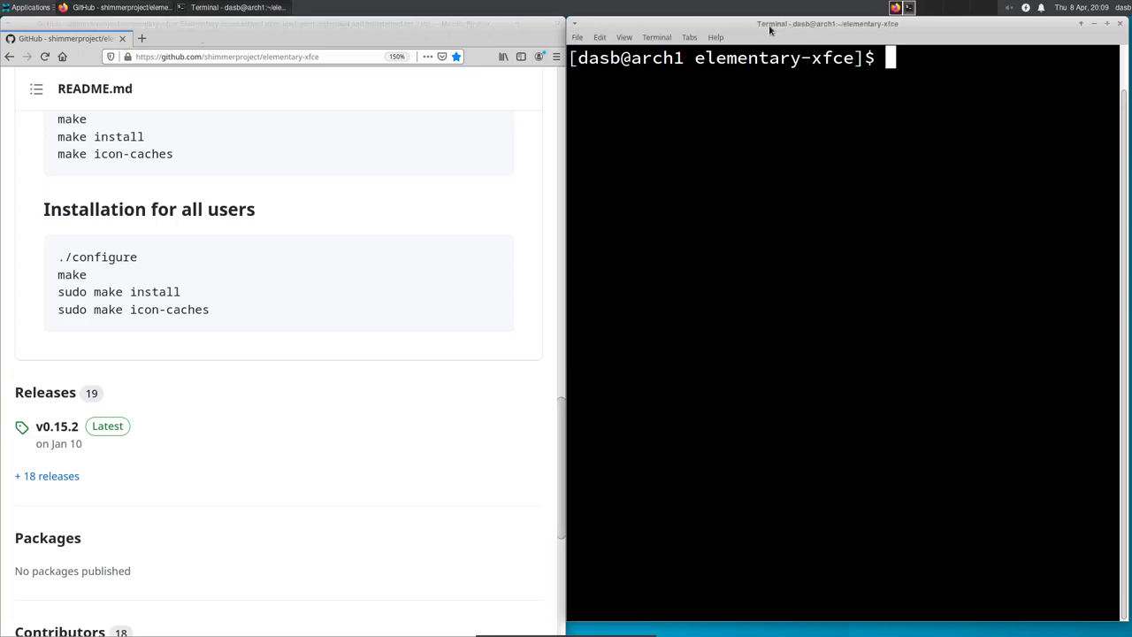
# Return the terminal to the home directory and clear the screen
pyautogui.click(353, 33)
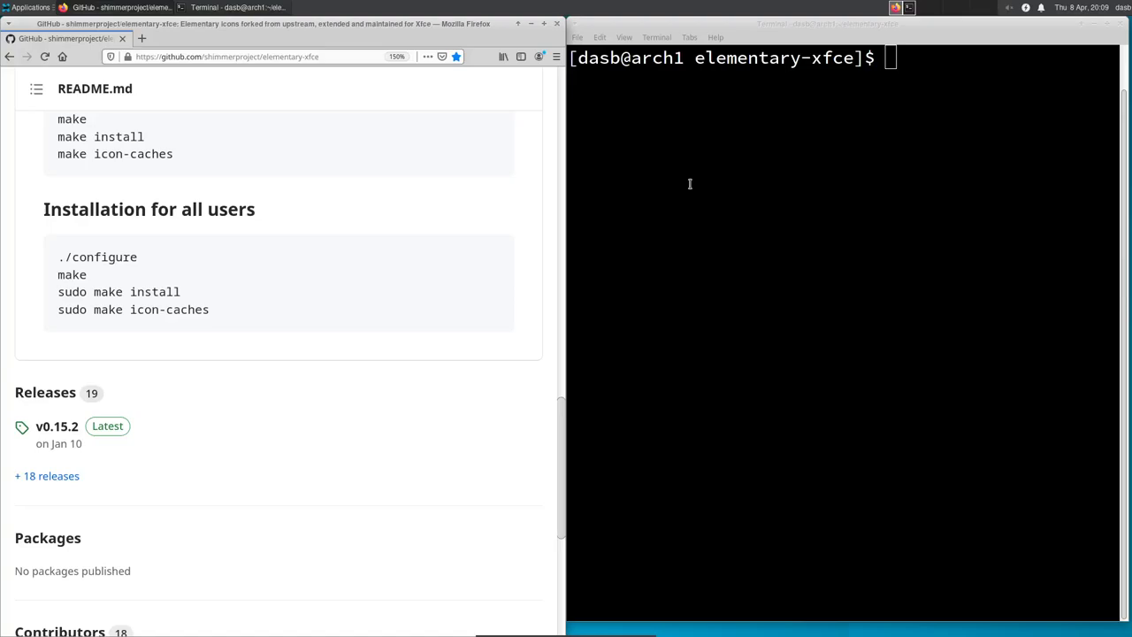
pyautogui.click(856, 84)
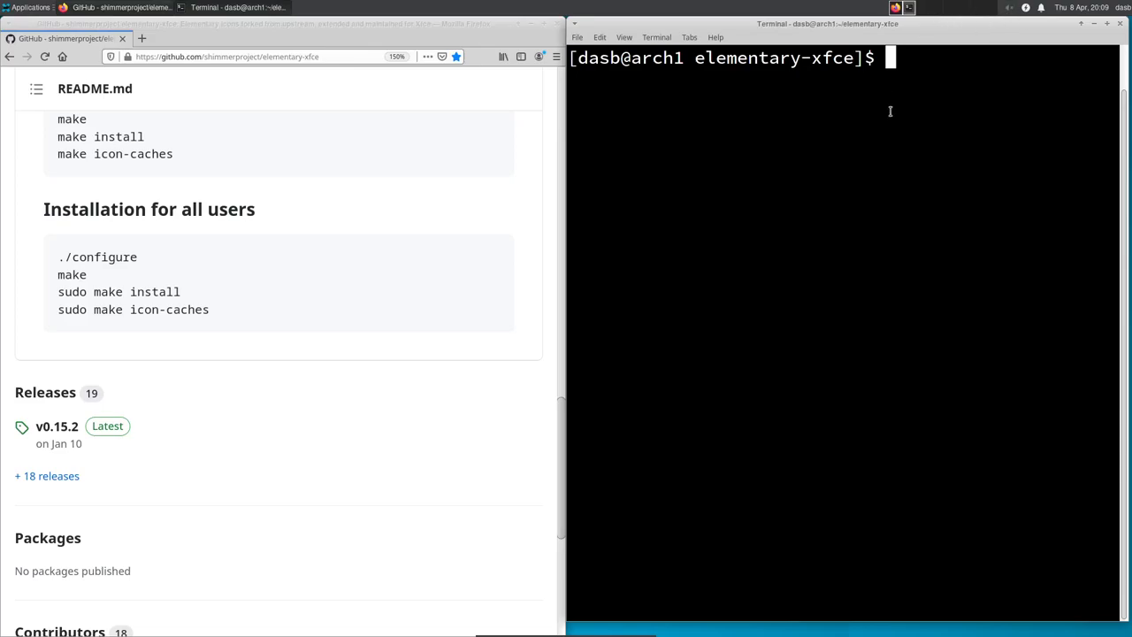
pyautogui.write('cd')
pyautogui.press('Return')
pyautogui.hotkey('ctrl', 'l')
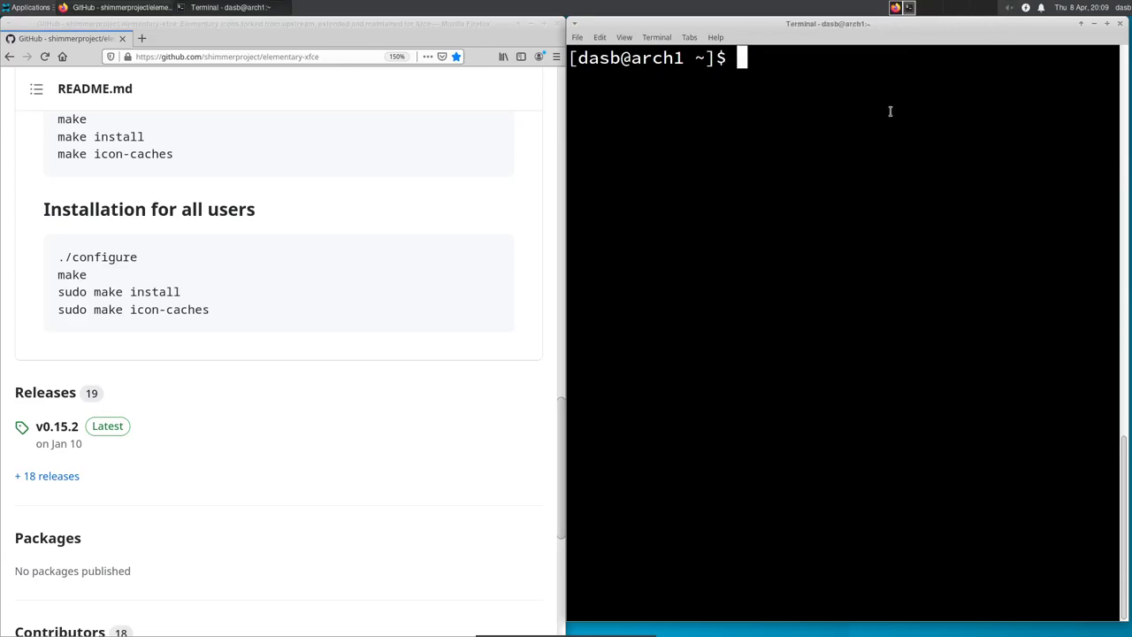
# Install network-manager-applet with pacman, entering the password and confirming with Y
pyautogui.write('sudo ')
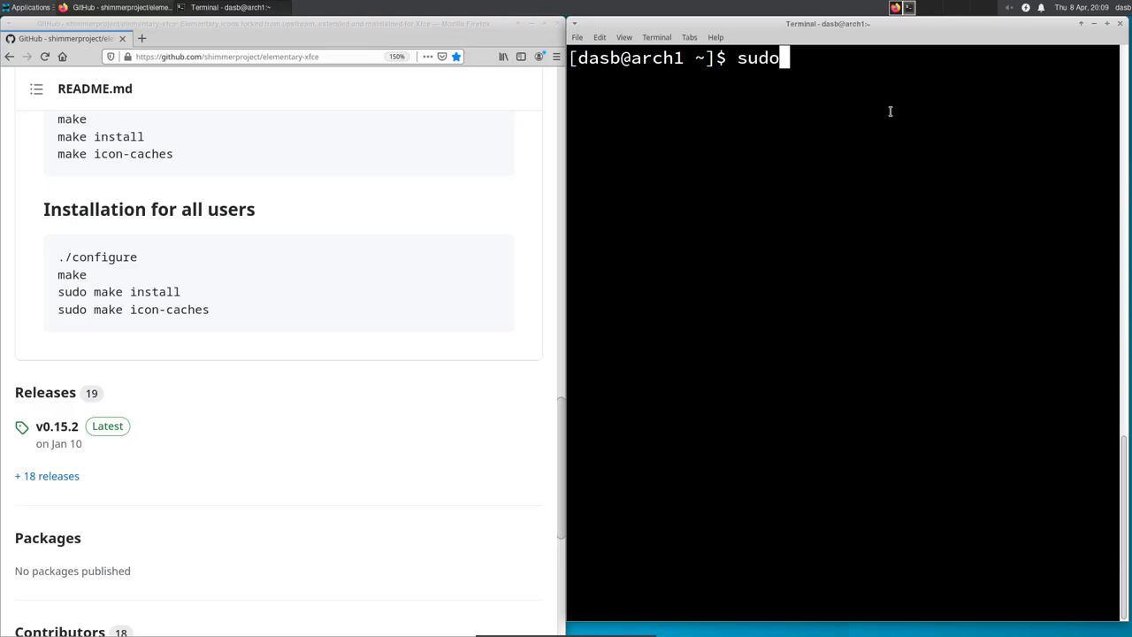
pyautogui.write('pacman -S ')
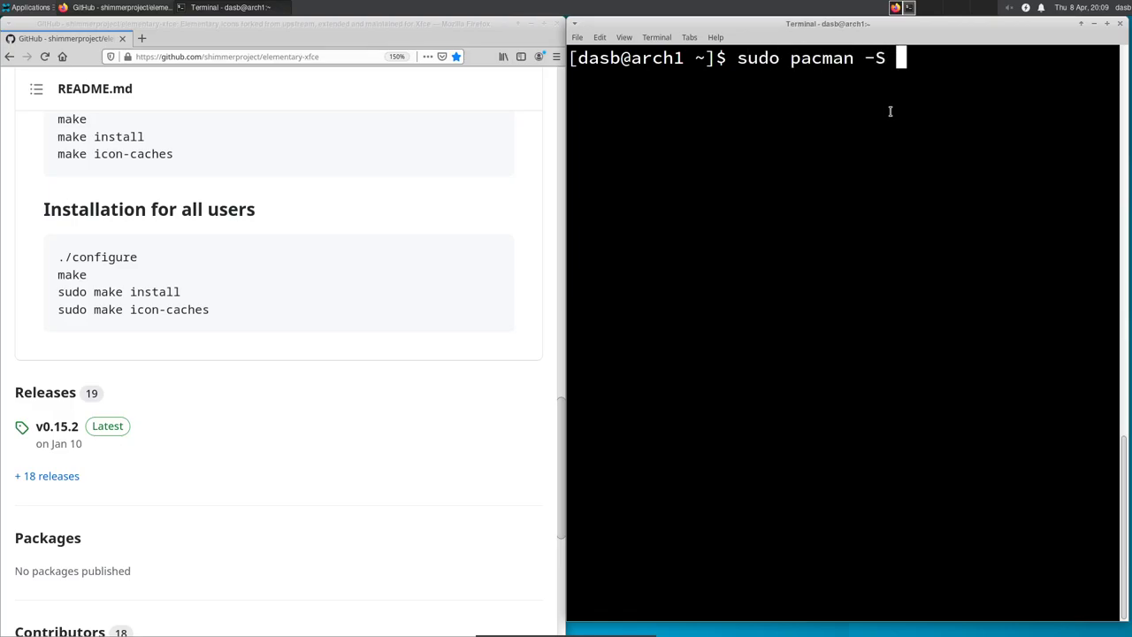
pyautogui.write('netowkr')
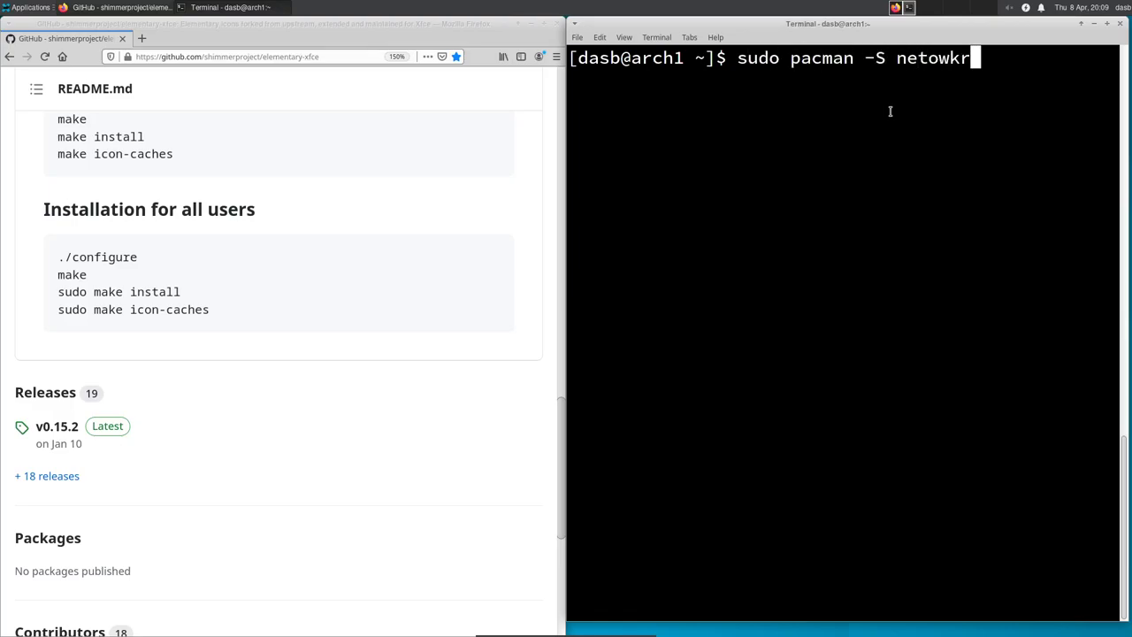
pyautogui.press('BackSpace')
pyautogui.press('BackSpace')
pyautogui.press('BackSpace')
pyautogui.press('BackSpace')
pyautogui.write('work-')
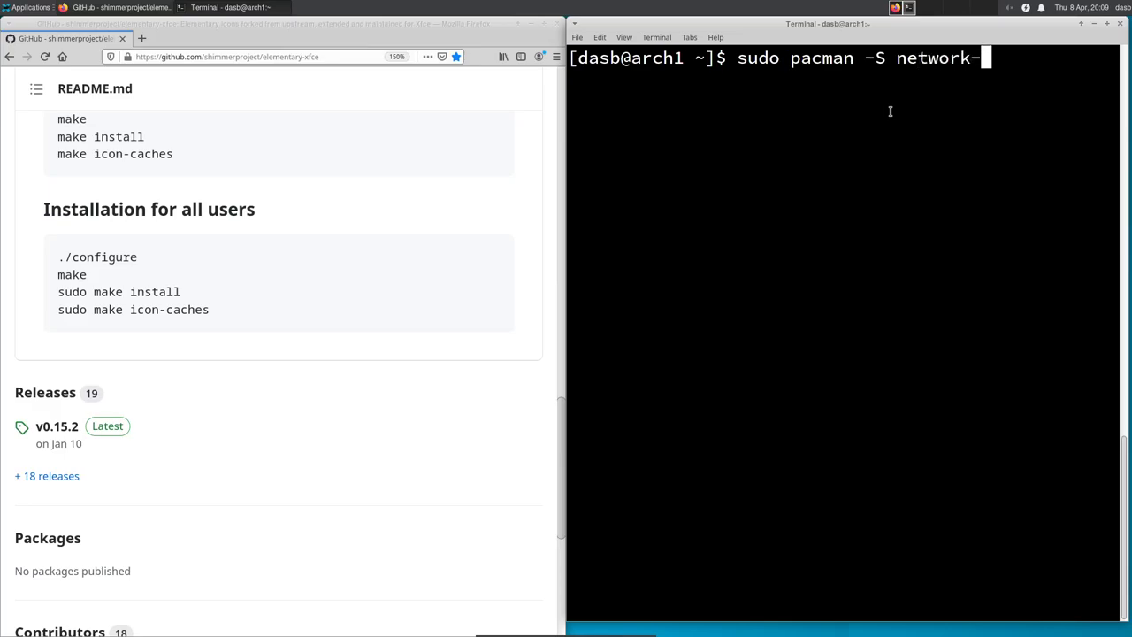
pyautogui.write('manager-appl')
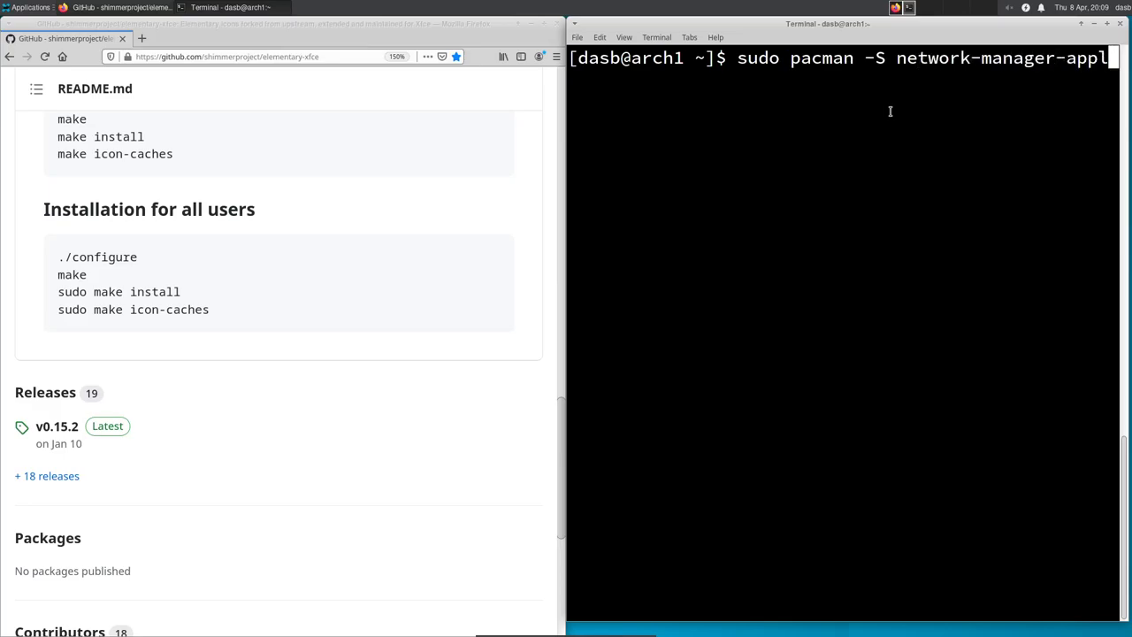
pyautogui.write('et')
pyautogui.press('Return')
pyautogui.press('Return')
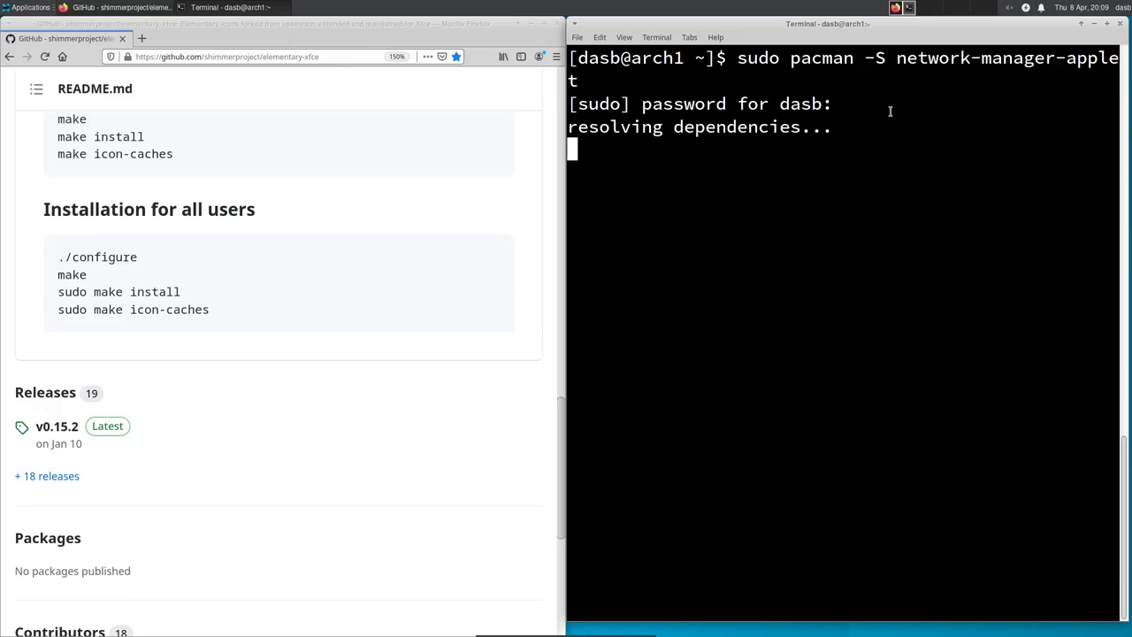
pyautogui.write('Y')
pyautogui.press('Return')
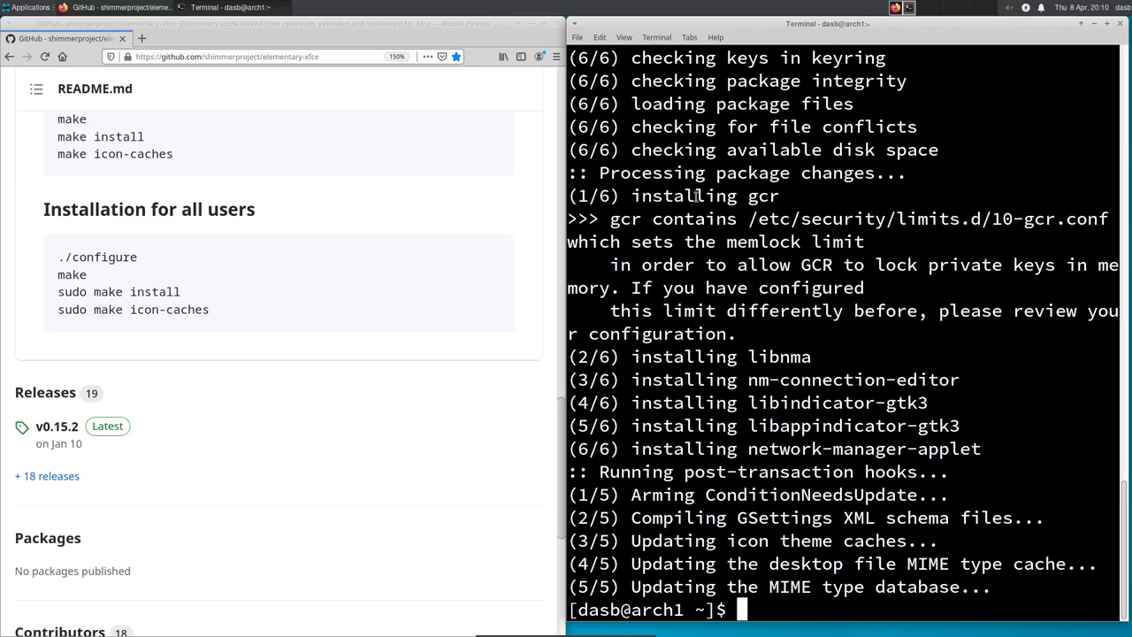
# Close the terminal and Firefox windows
pyautogui.click(359, 24)
pyautogui.click(1124, 24)
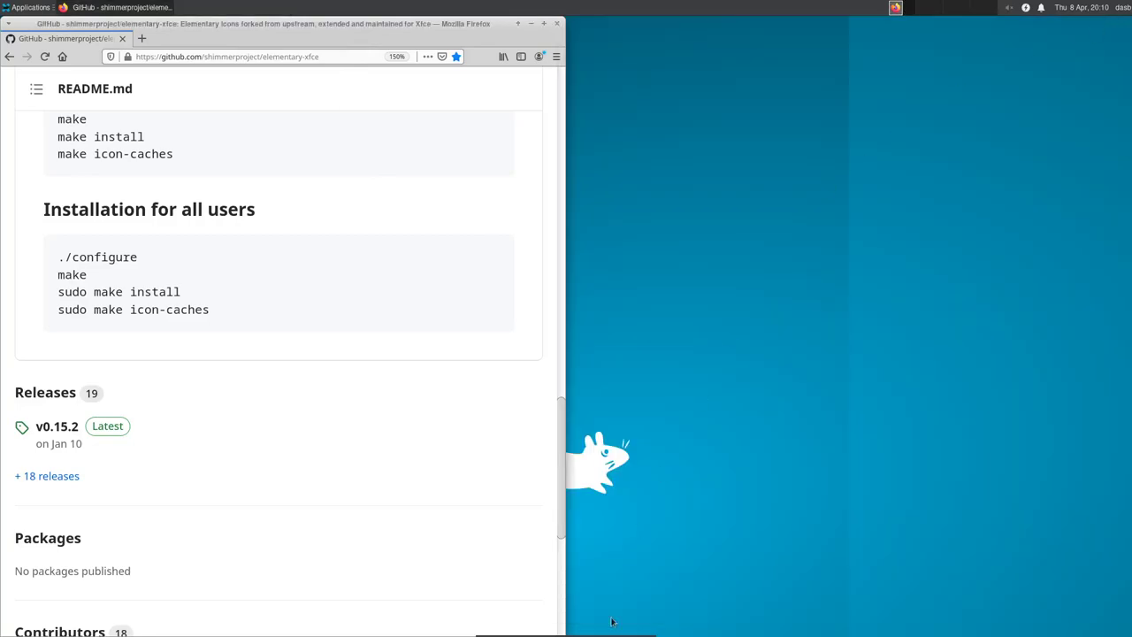
pyautogui.click(556, 24)
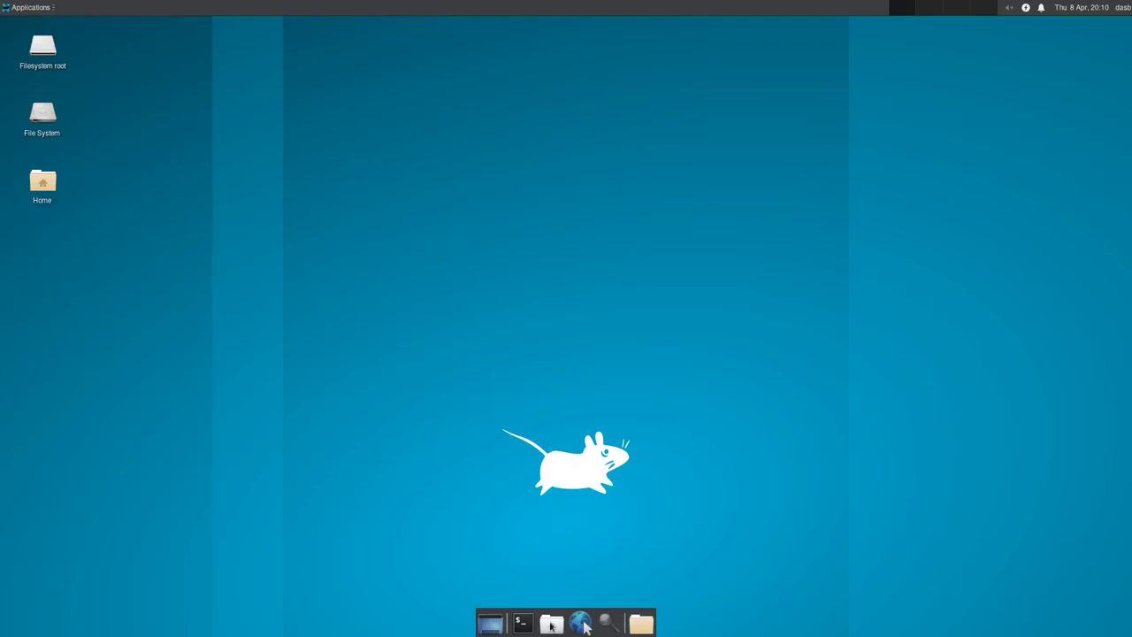
# Remove Panel 2, the bottom dock, through Panel Preferences
pyautogui.rightClick(509, 624)
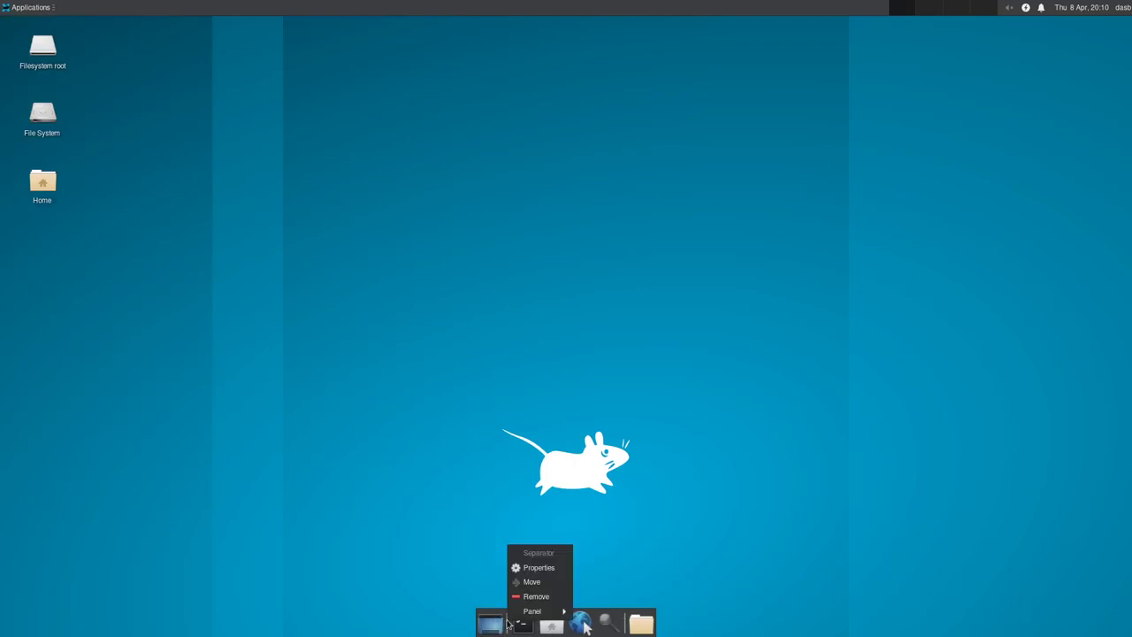
pyautogui.moveTo(535, 611)
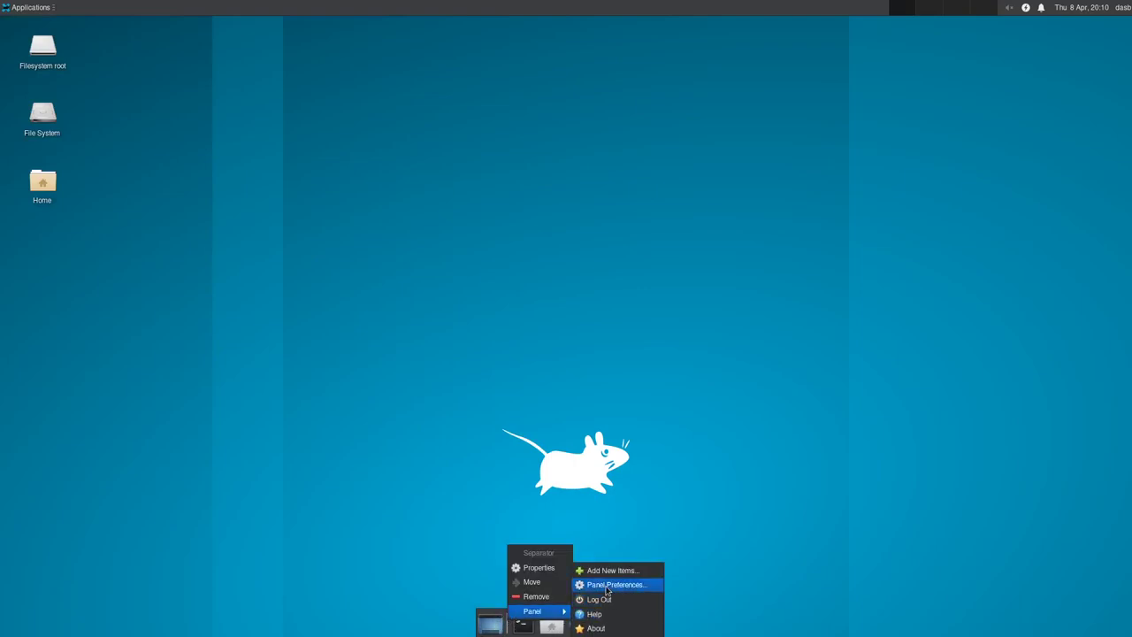
pyautogui.click(610, 584)
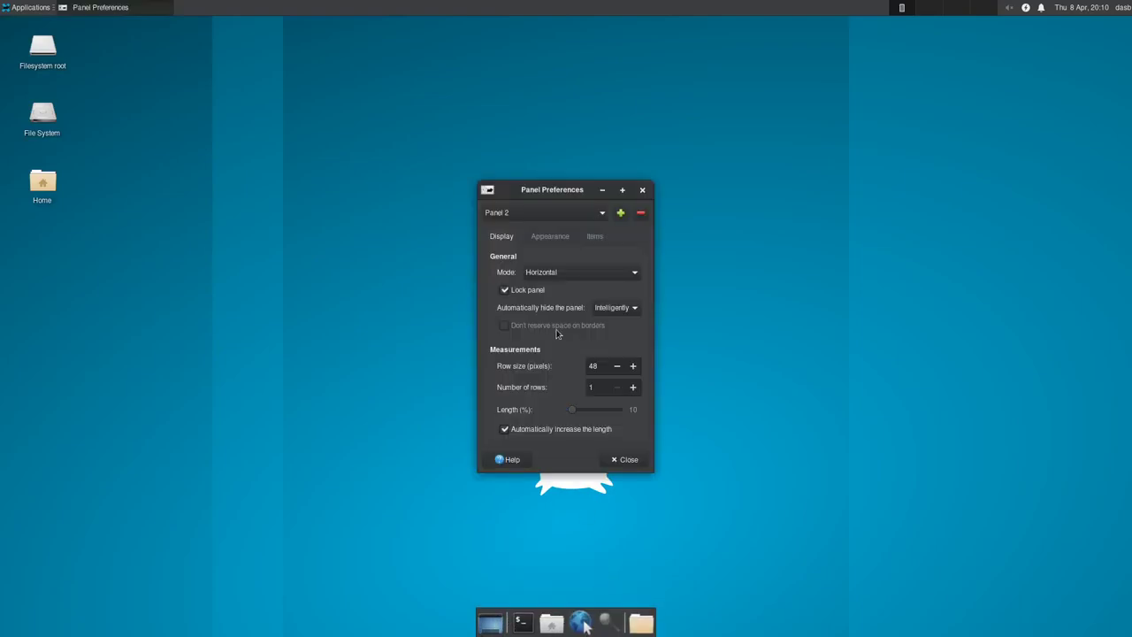
pyautogui.click(641, 213)
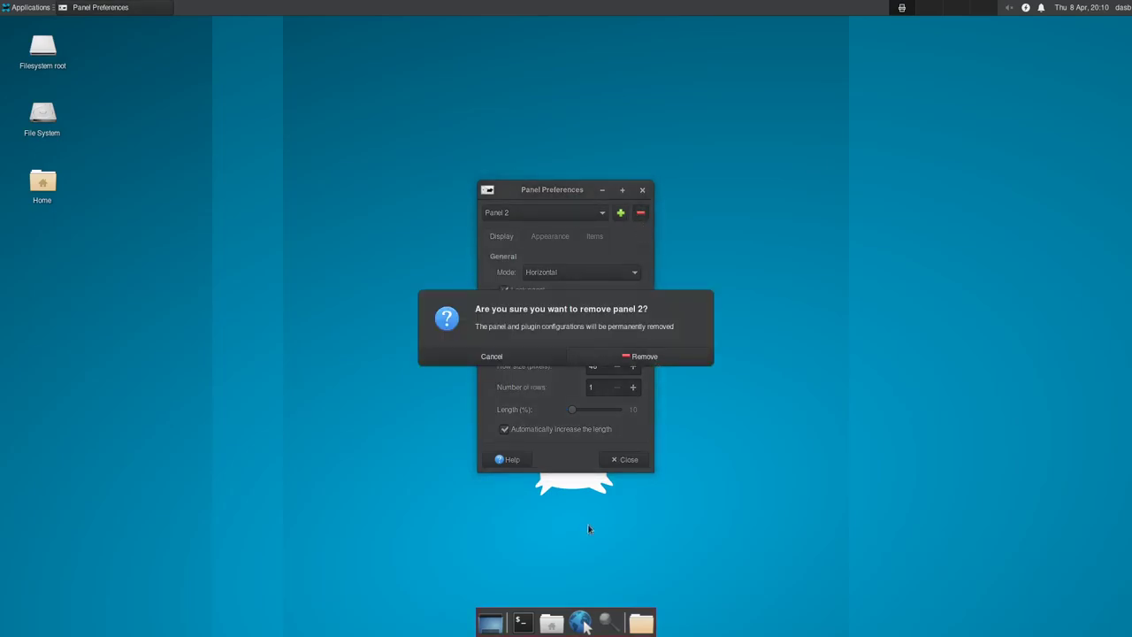
pyautogui.click(678, 355)
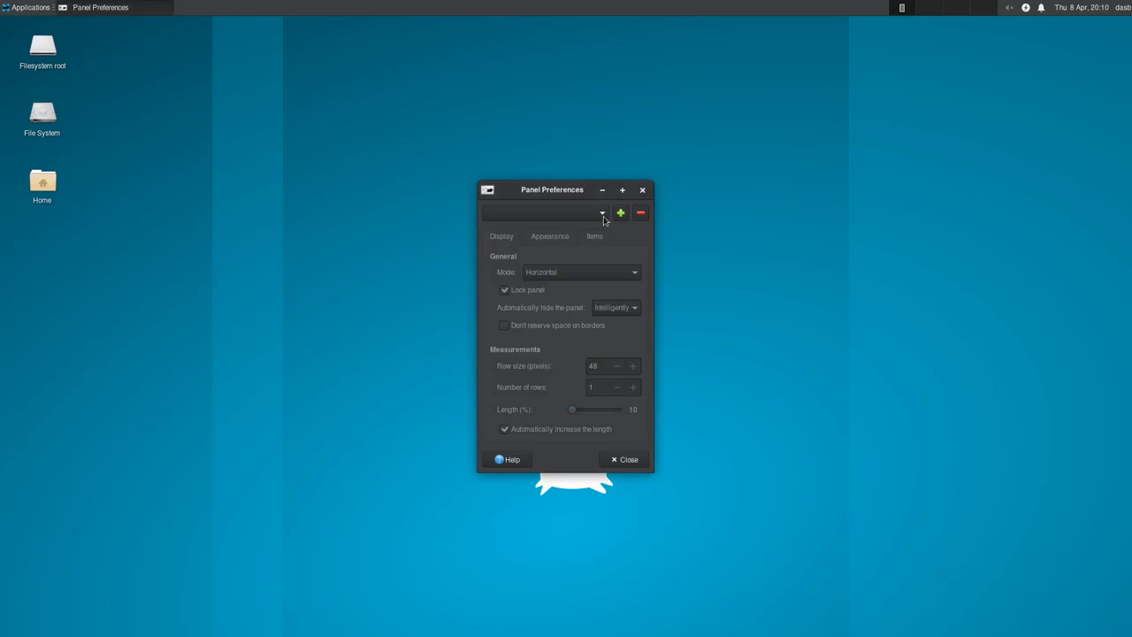
pyautogui.click(624, 459)
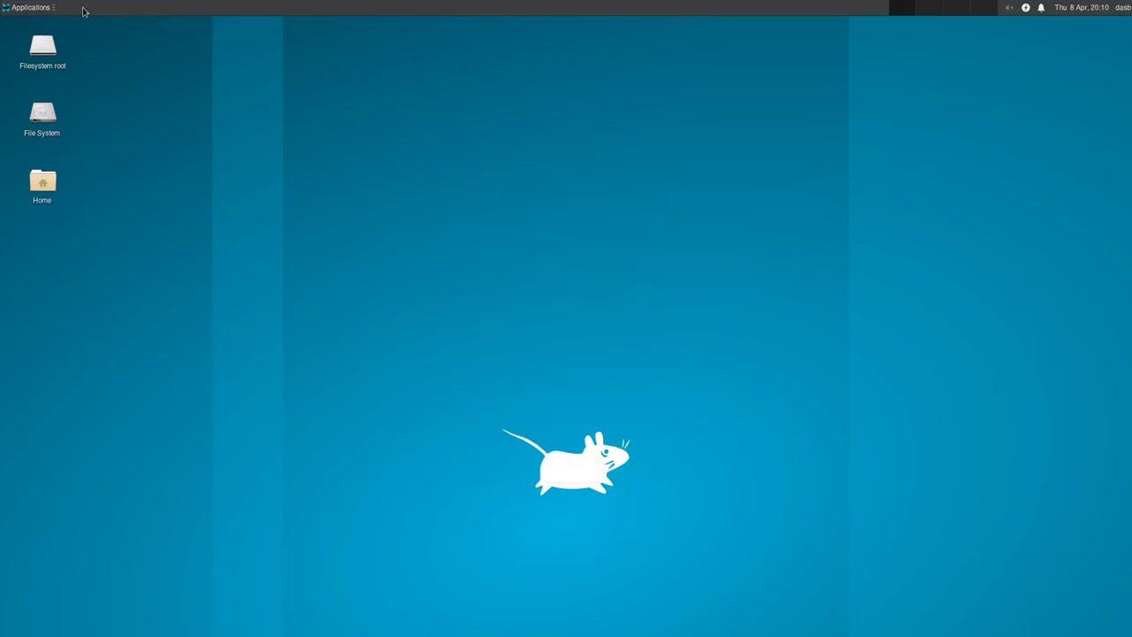
# Launch Terminal Emulator from the Applications menu and move it clear of the desktop icons
pyautogui.click(42, 5)
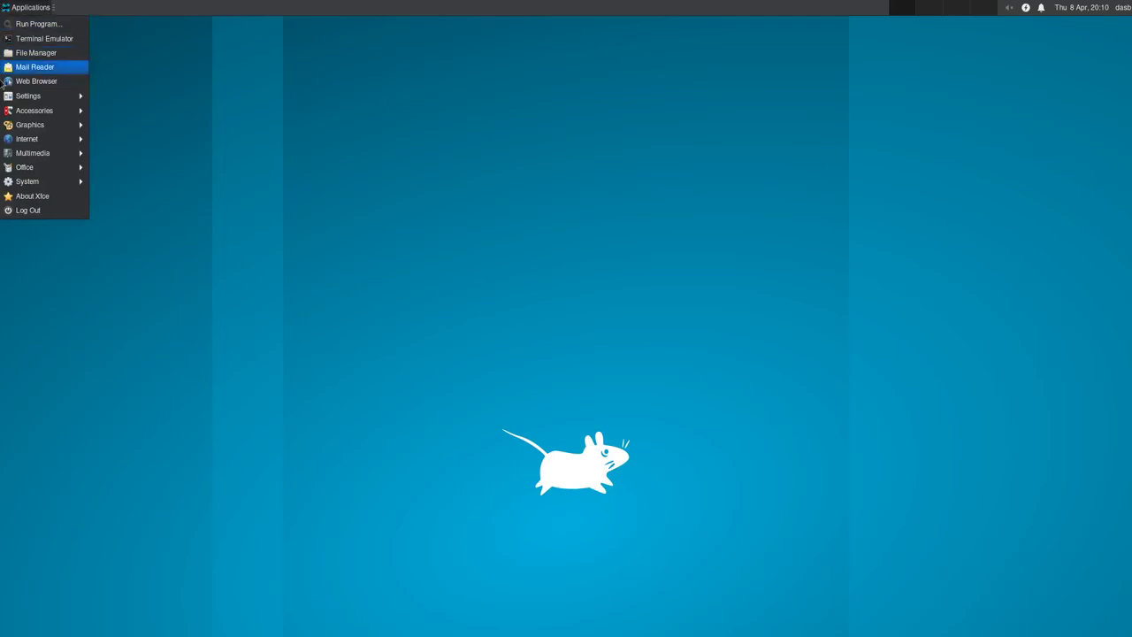
pyautogui.click(41, 6)
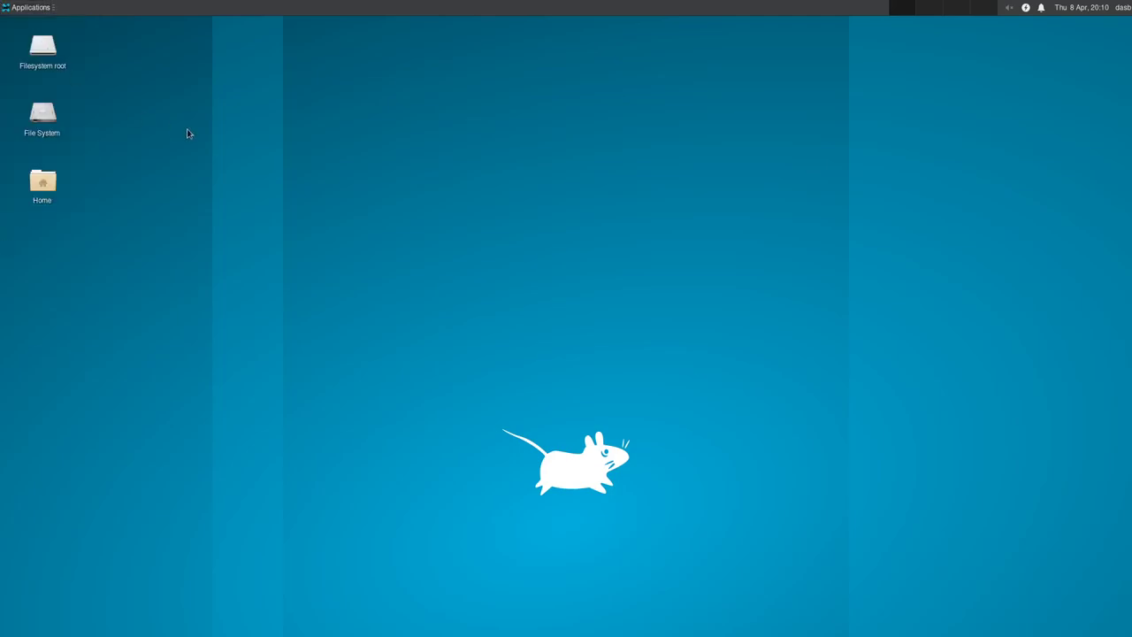
pyautogui.click(33, 5)
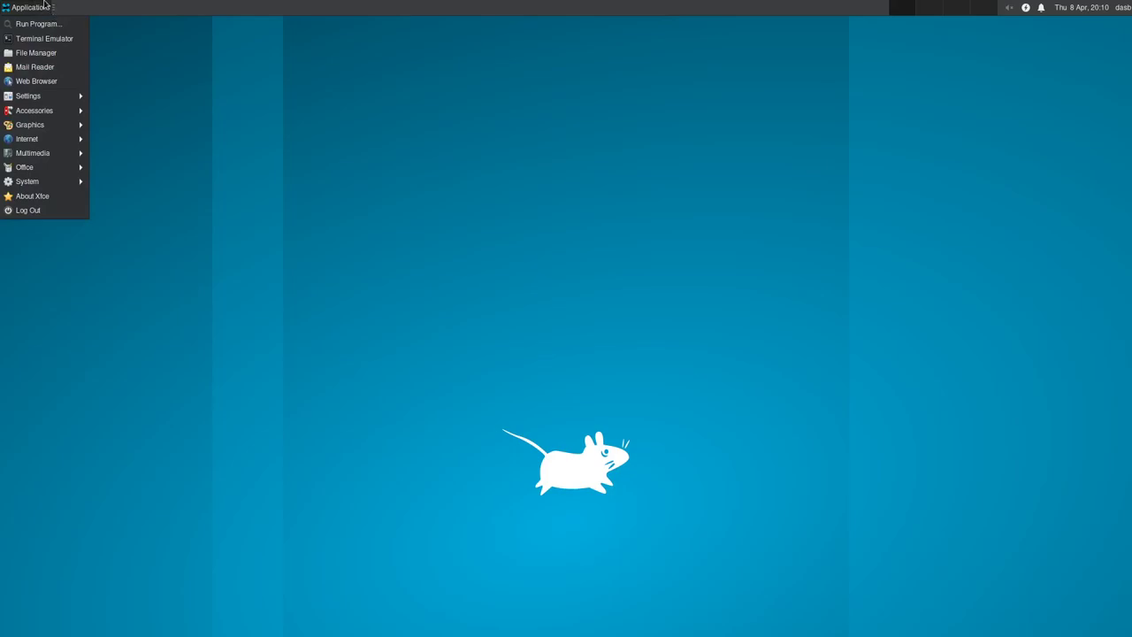
pyautogui.click(43, 4)
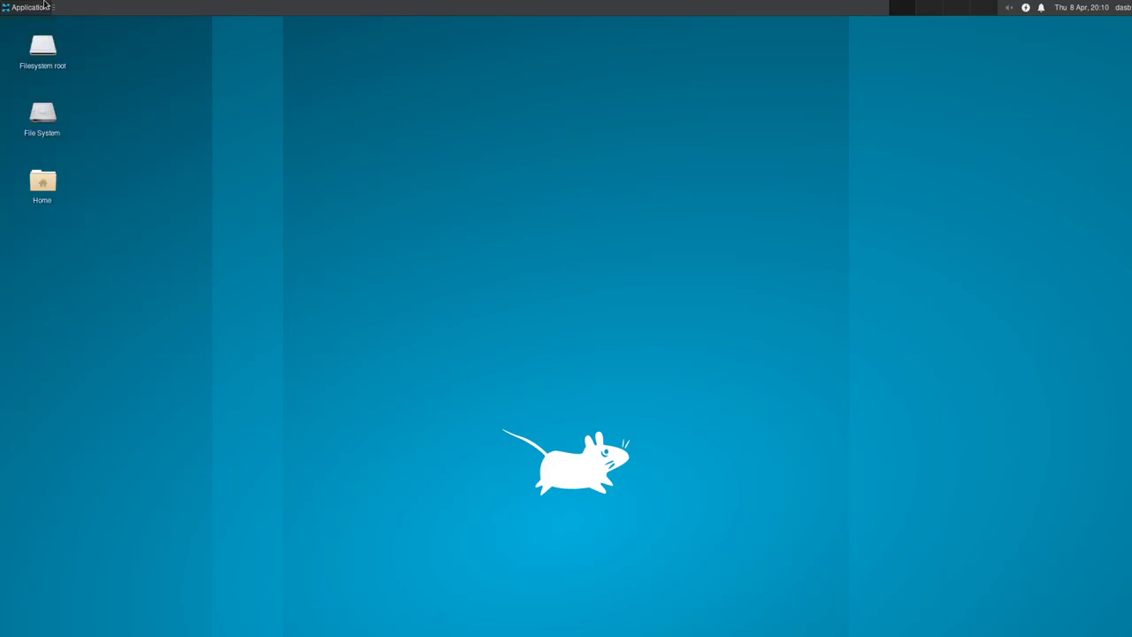
pyautogui.click(44, 4)
pyautogui.click(32, 5)
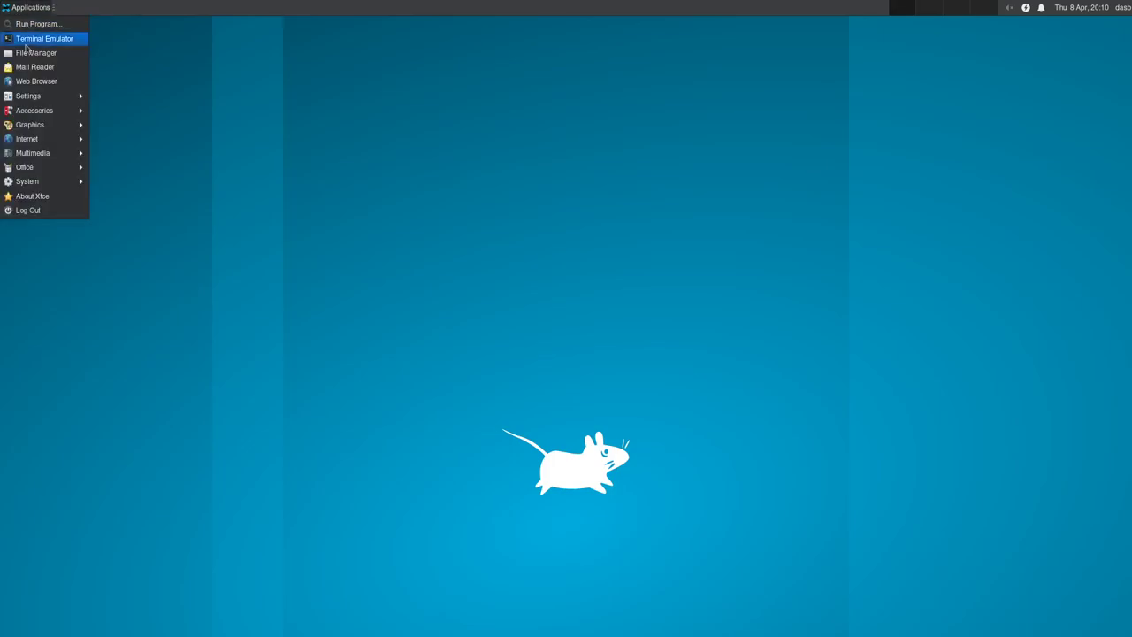
pyautogui.click(35, 38)
pyautogui.moveTo(352, 46)
pyautogui.mouseDown()
pyautogui.moveTo(488, 109)
pyautogui.moveTo(483, 132)
pyautogui.mouseUp()
# Install the full xfce4-goodies group with pacman, accepting all 37 members
pyautogui.write('sudo')
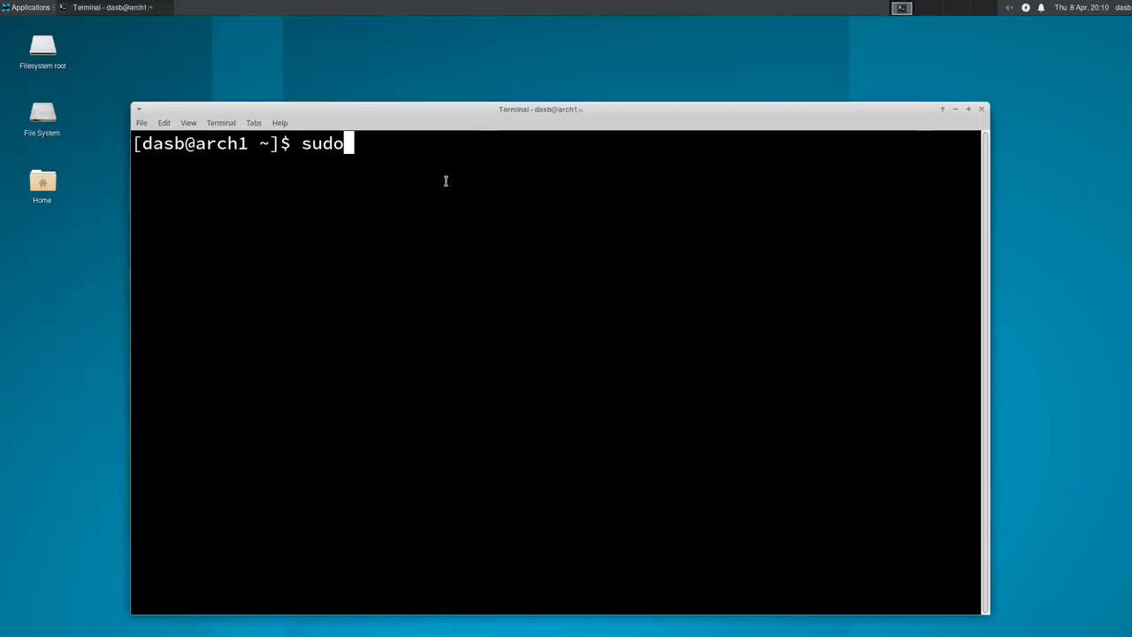
pyautogui.write(' pacman -S xfc')
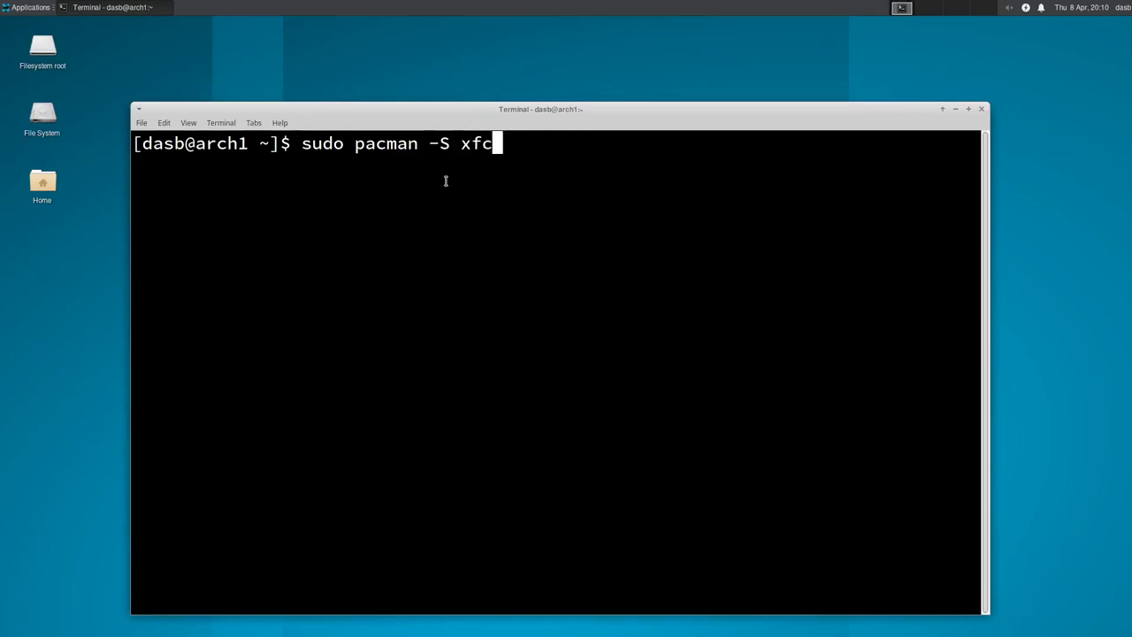
pyautogui.write('e4-goodie')
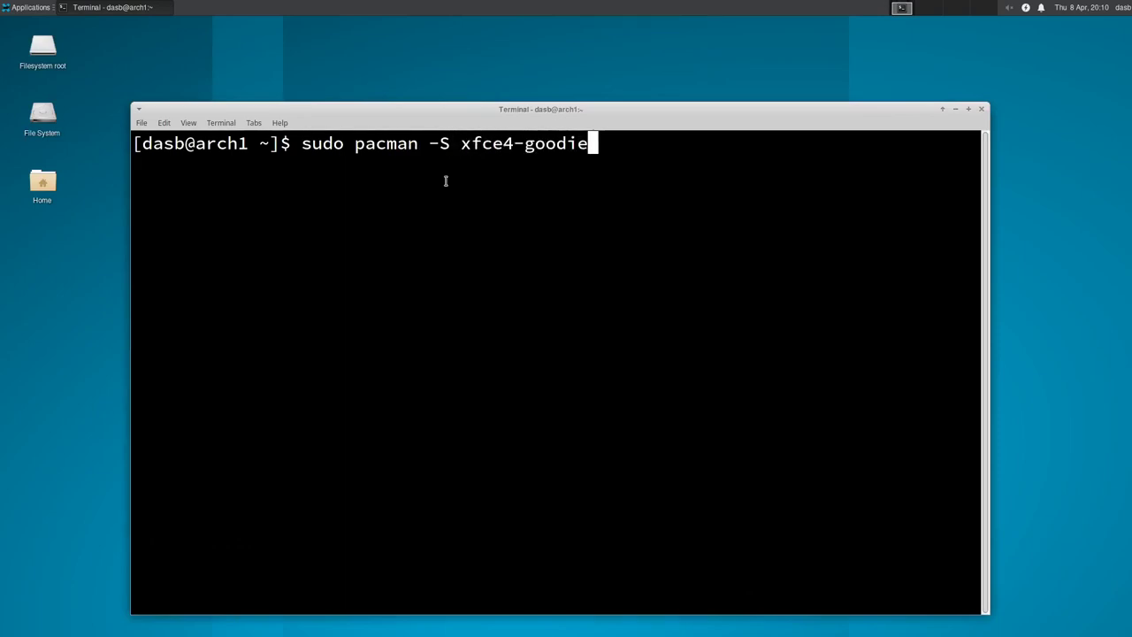
pyautogui.write('s')
pyautogui.press('Return')
pyautogui.press('Return')
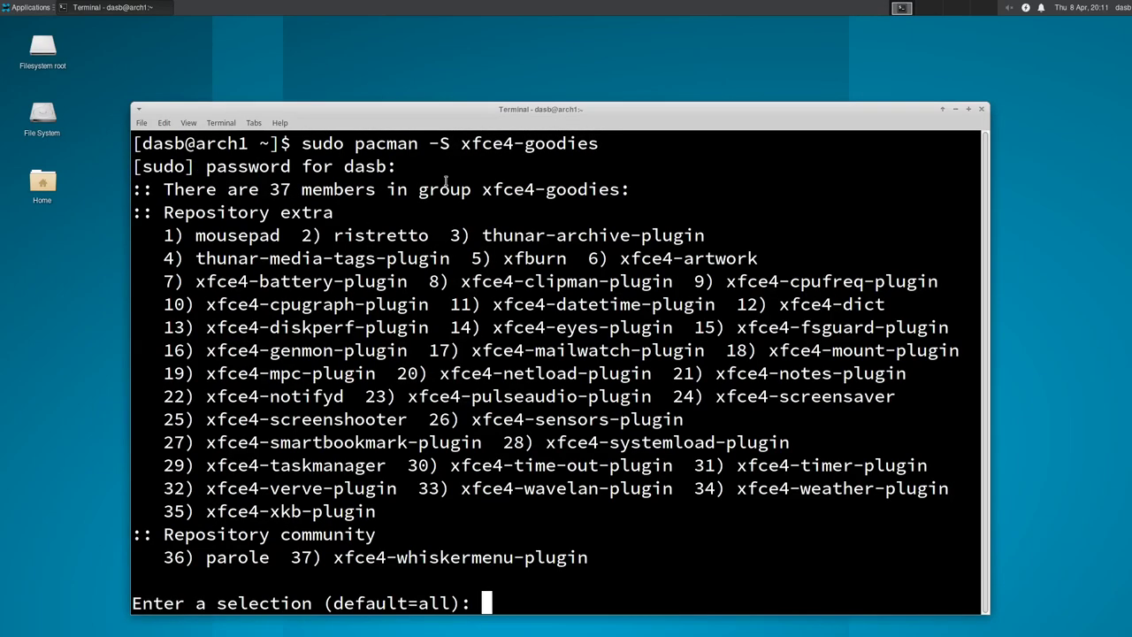
pyautogui.press('Return')
pyautogui.write('Y')
pyautogui.press('Return')
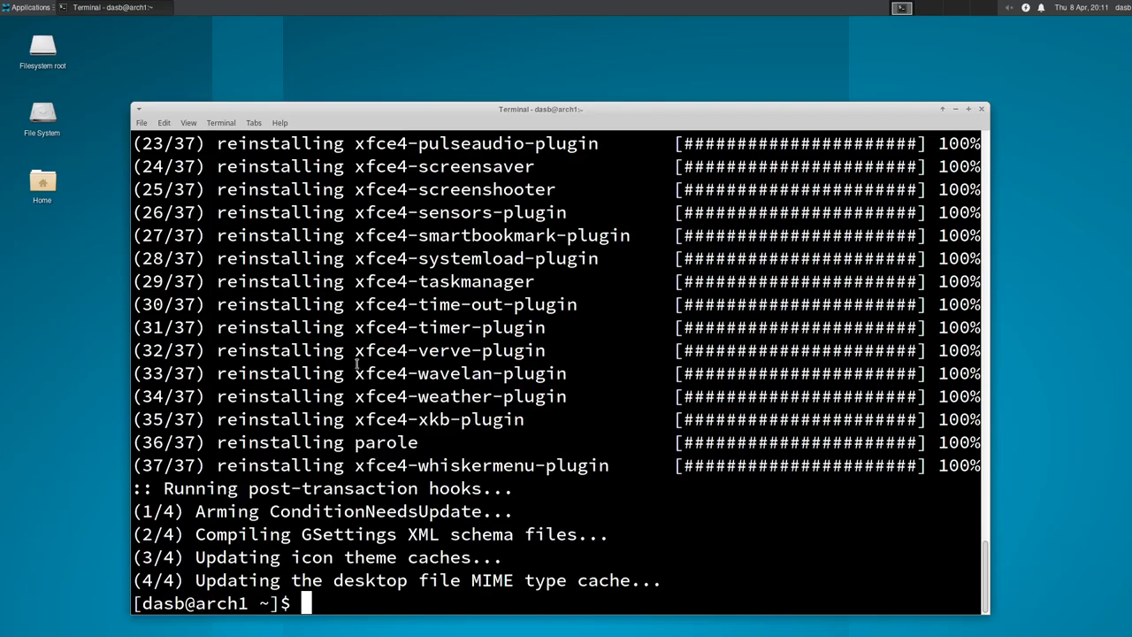
# Scroll back through the install output and close the terminal window
pyautogui.moveTo(601, 110); pyautogui.dragTo(632, 99)
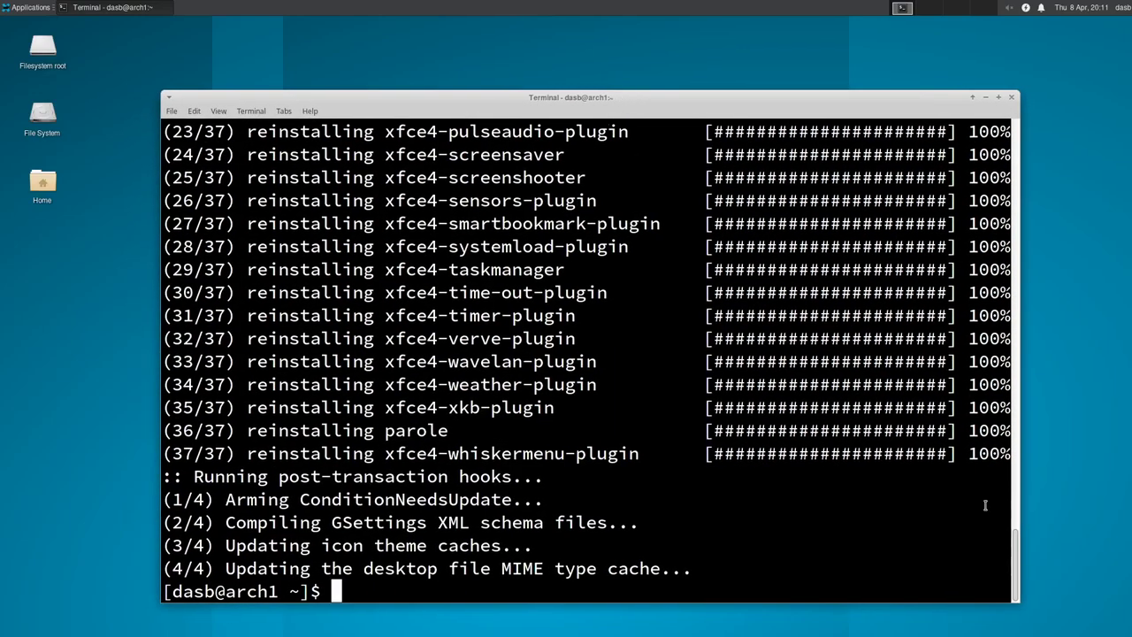
pyautogui.scroll(9, 985, 477)
pyautogui.scroll(6, 984, 442)
pyautogui.scroll(2, 984, 412)
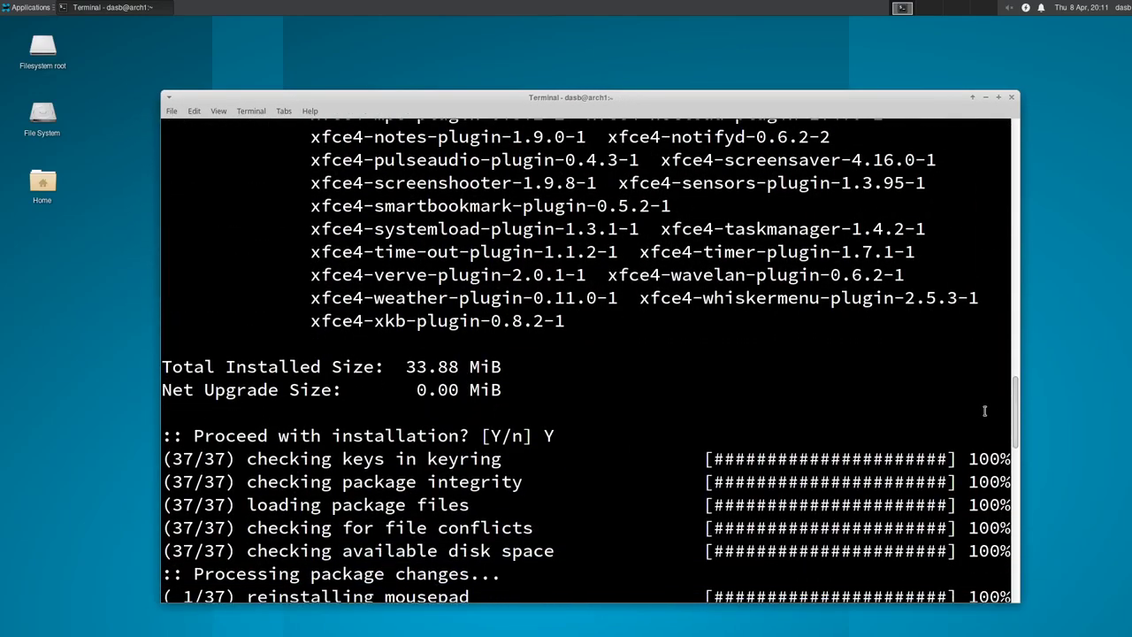
pyautogui.click(1011, 97)
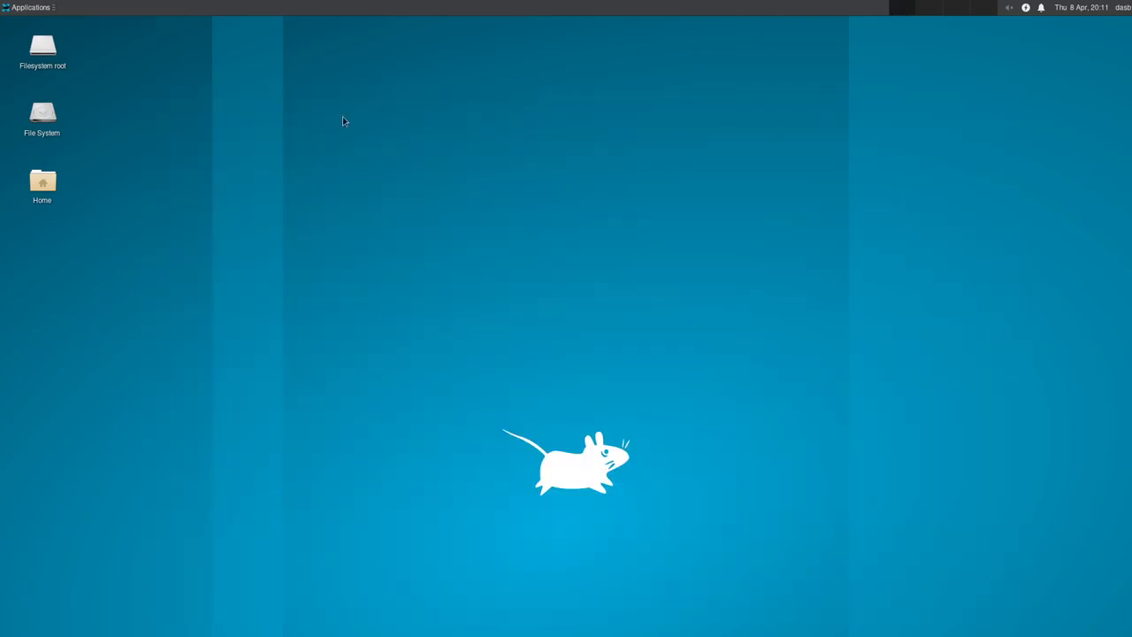
# Remove the Applications Menu item from Panel 1 in Panel Preferences
pyautogui.rightClick(360, 13)
pyautogui.moveTo(390, 82)
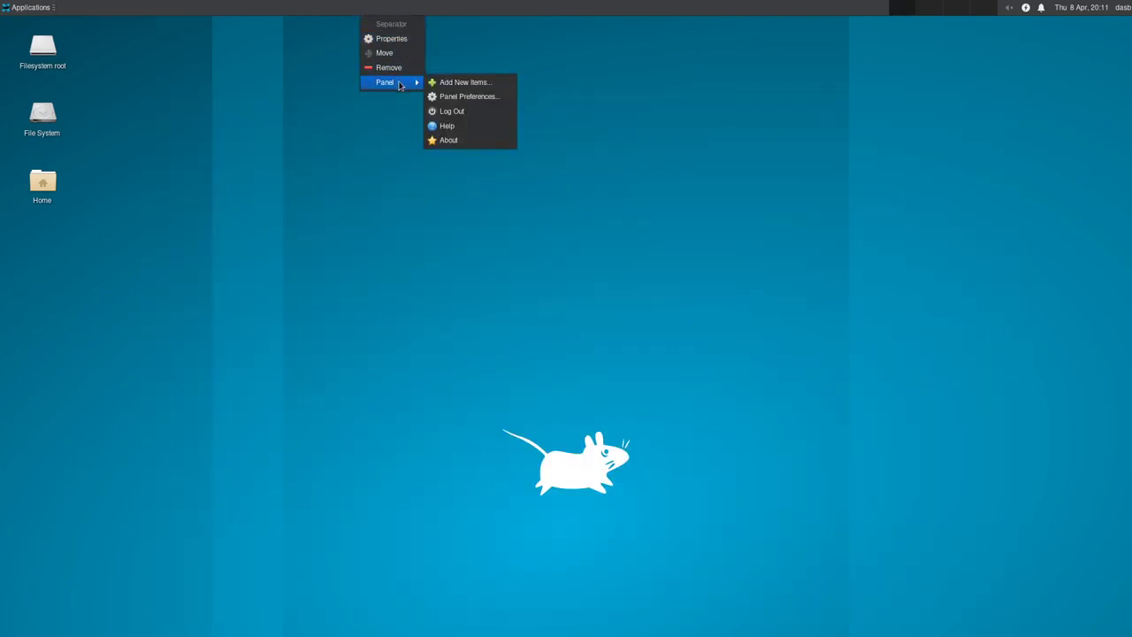
pyautogui.click(474, 96)
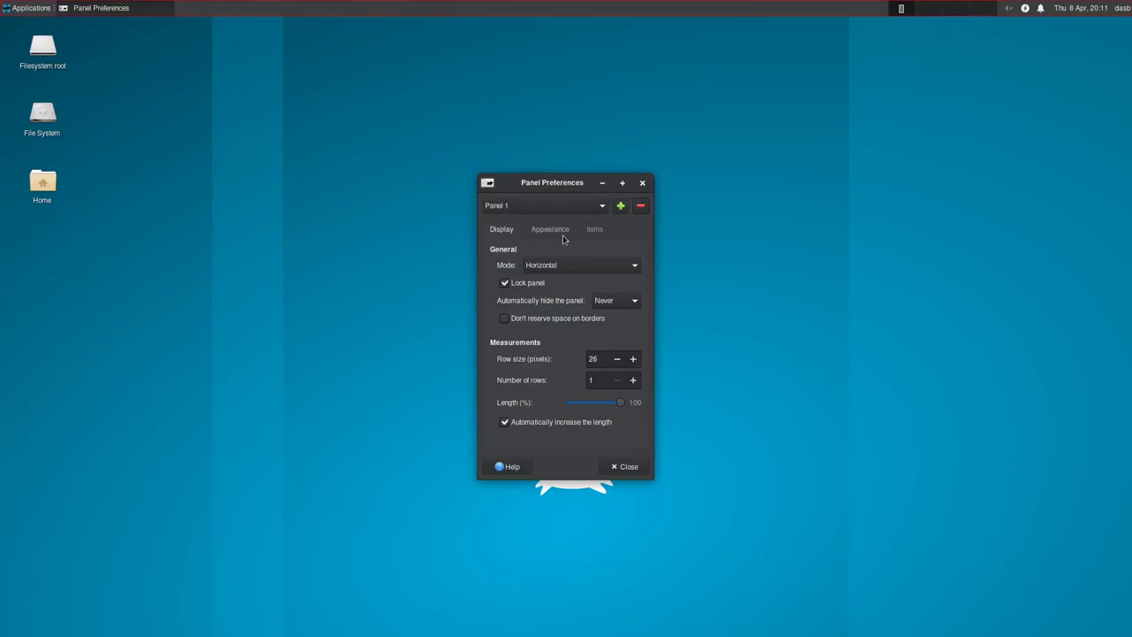
pyautogui.click(593, 231)
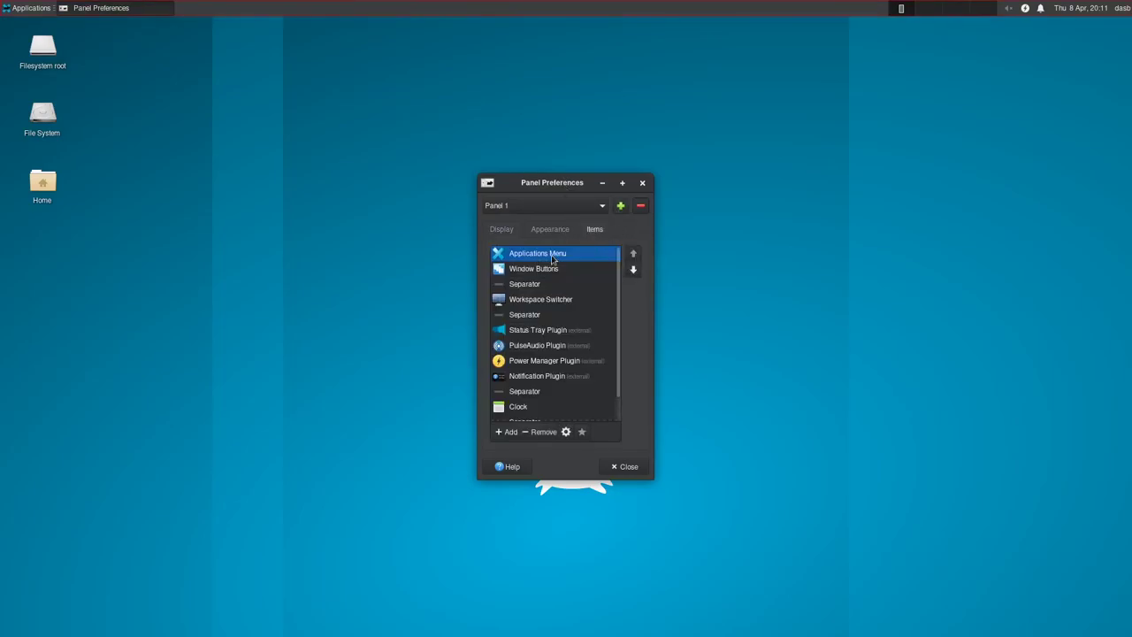
pyautogui.click(534, 432)
pyautogui.click(641, 361)
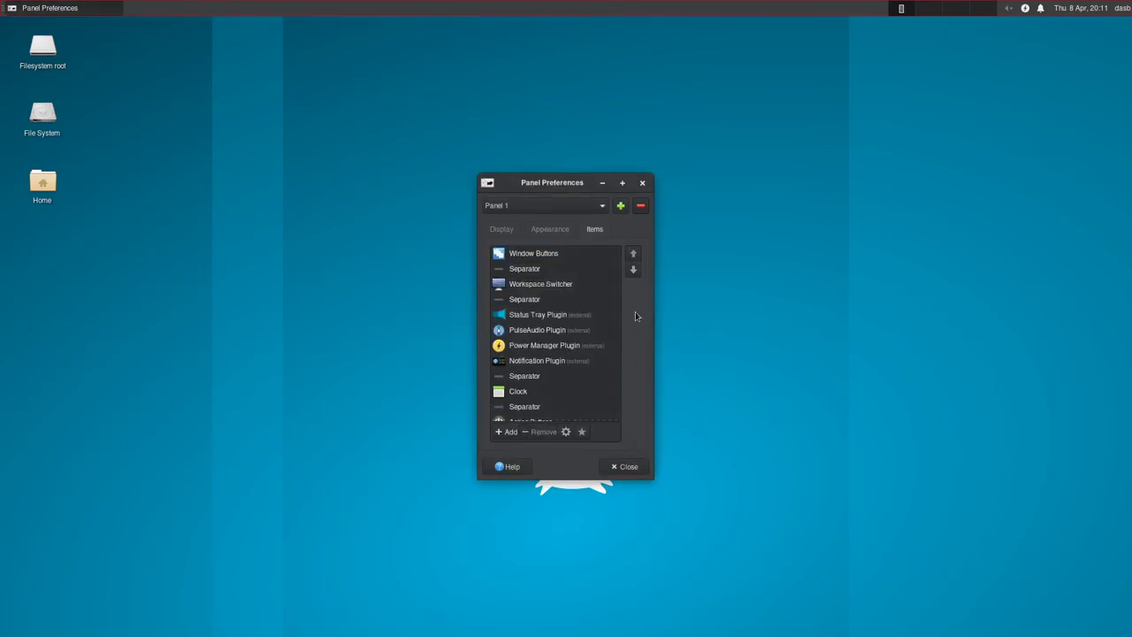
# Create a second panel, delete it again, and return to editing Panel 1
pyautogui.click(620, 206)
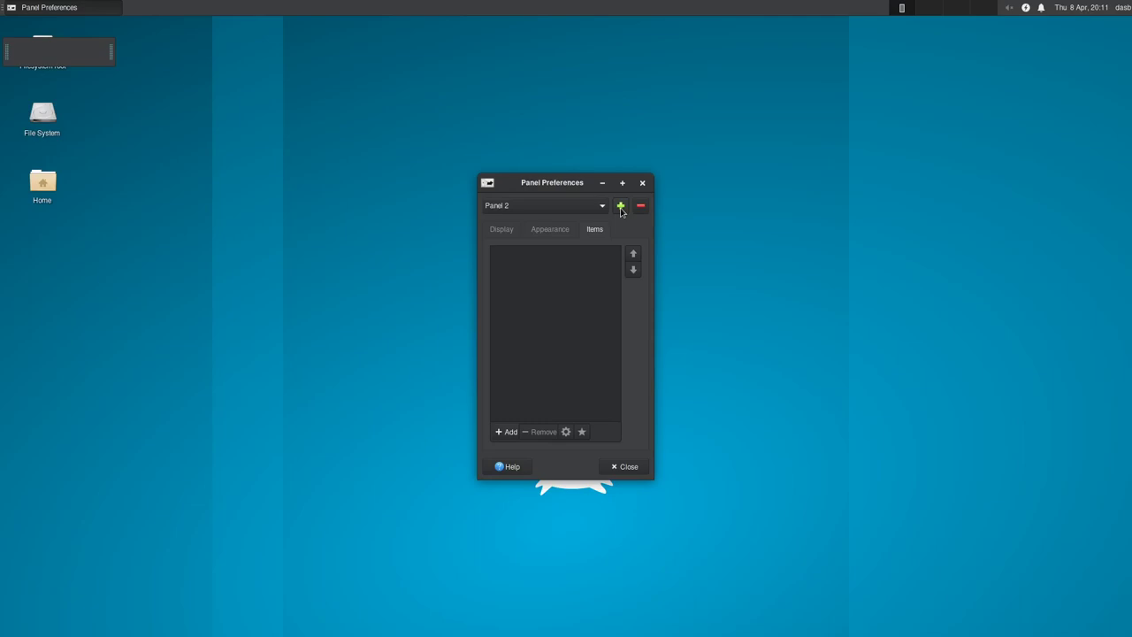
pyautogui.moveTo(69, 43); pyautogui.dragTo(113, 66)
pyautogui.rightClick(126, 79)
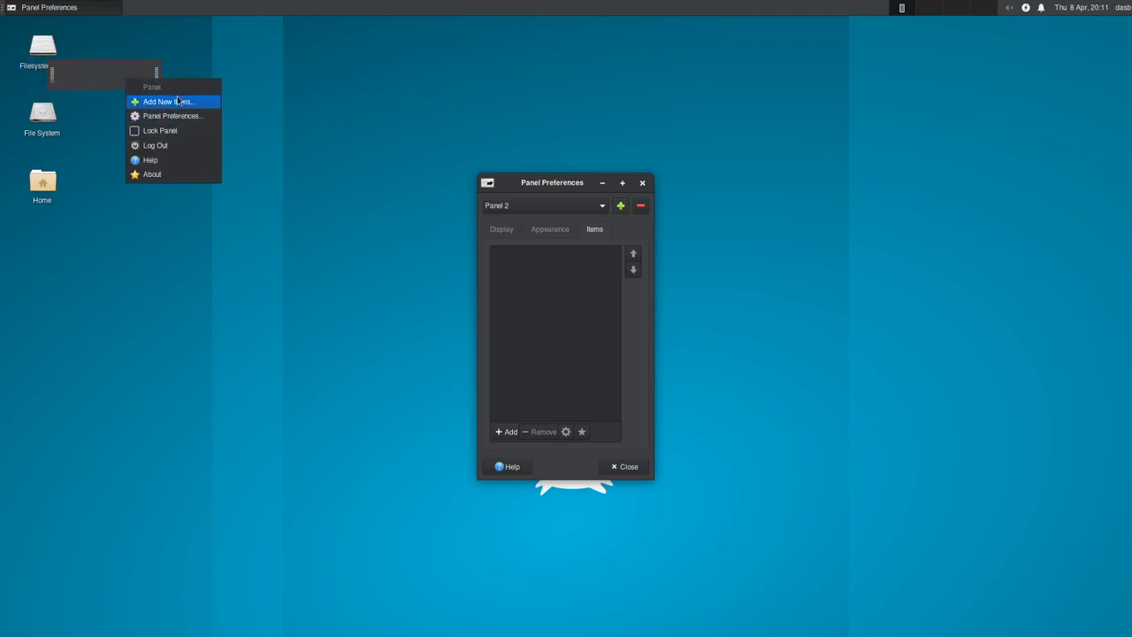
pyautogui.press('Escape')
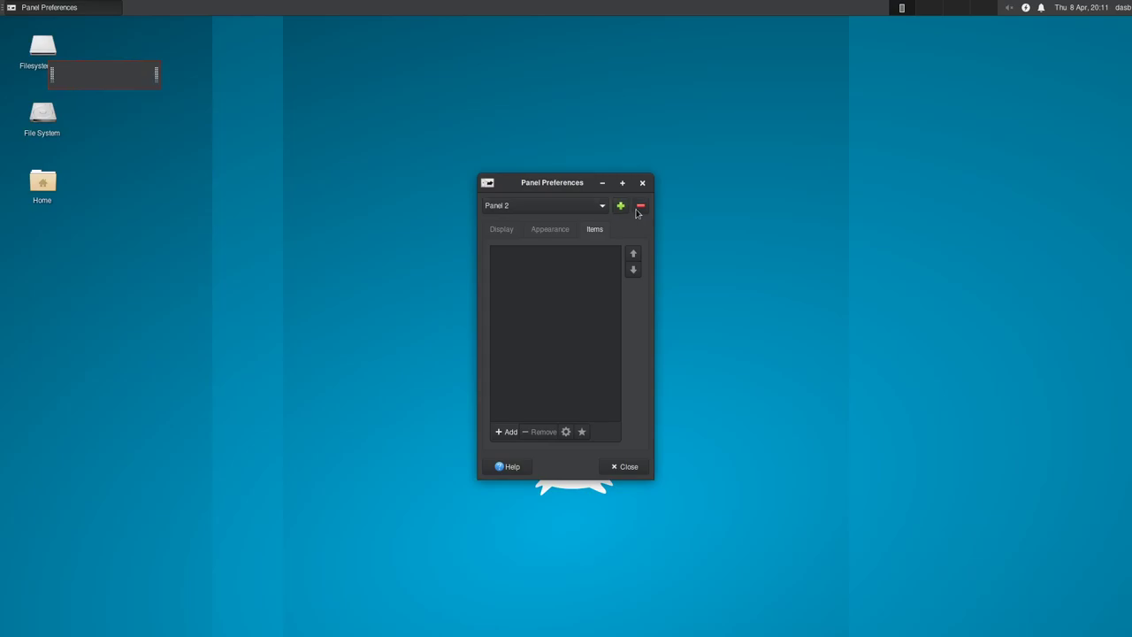
pyautogui.click(641, 205)
pyautogui.click(616, 363)
pyautogui.click(572, 212)
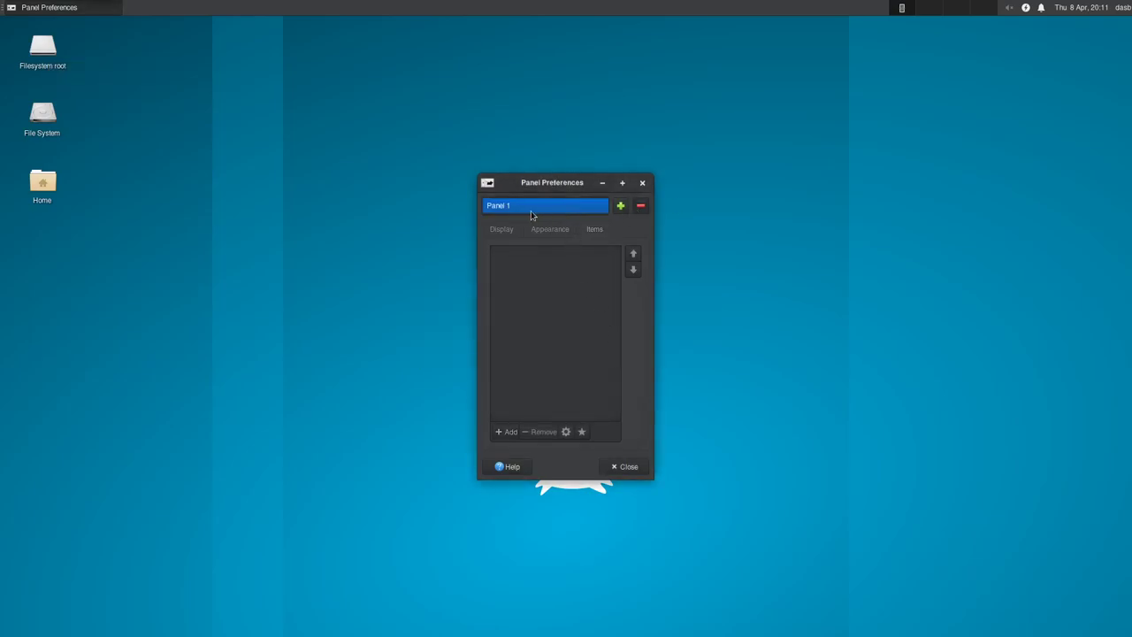
pyautogui.click(534, 215)
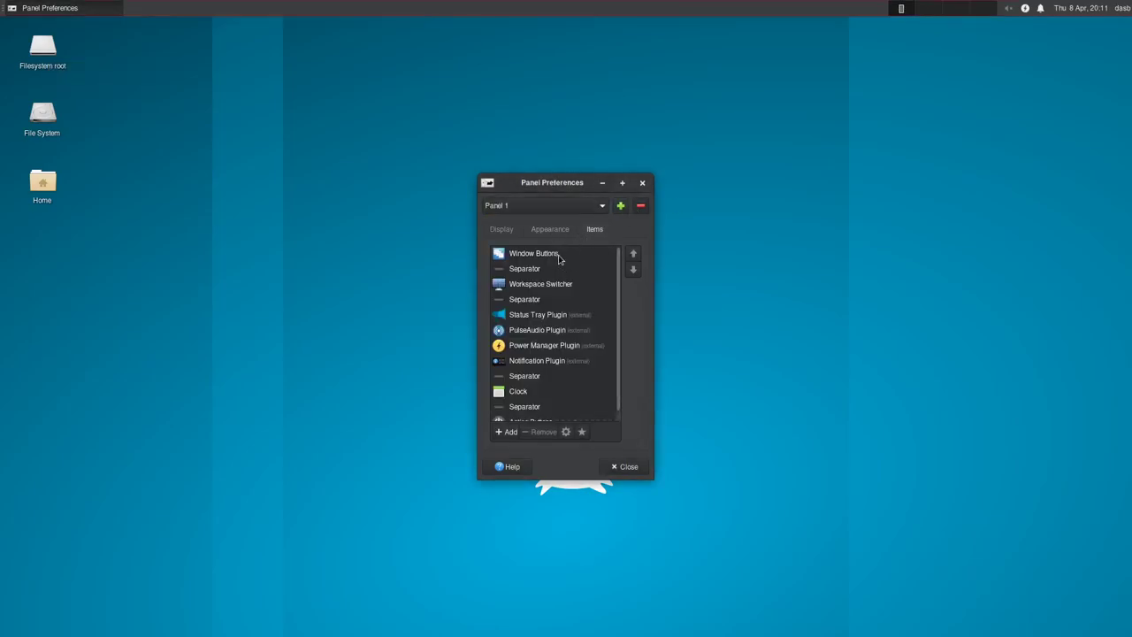
# Add the Whisker Menu item to Panel 1 by searching for 'Whisk'
pyautogui.click(506, 432)
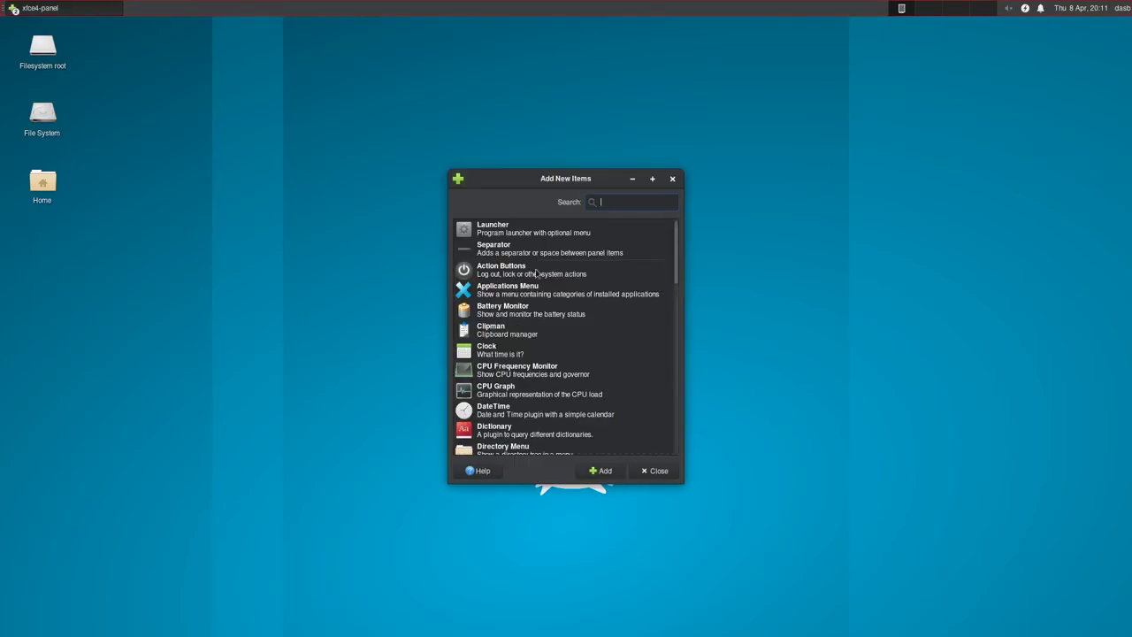
pyautogui.write('Whisk')
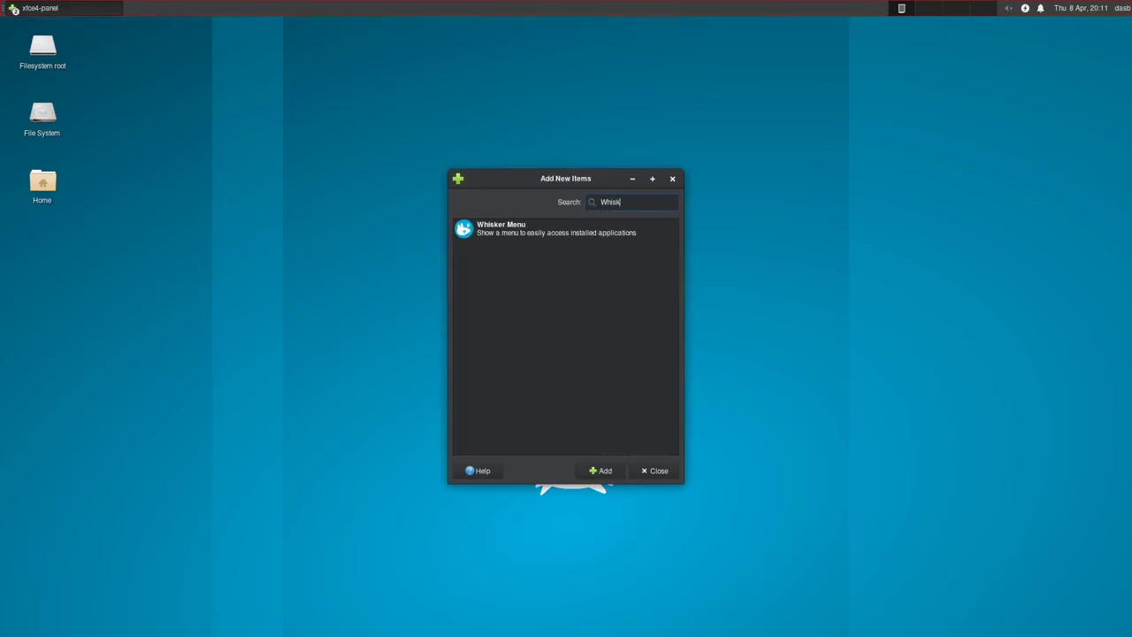
pyautogui.click(503, 239)
pyautogui.click(605, 471)
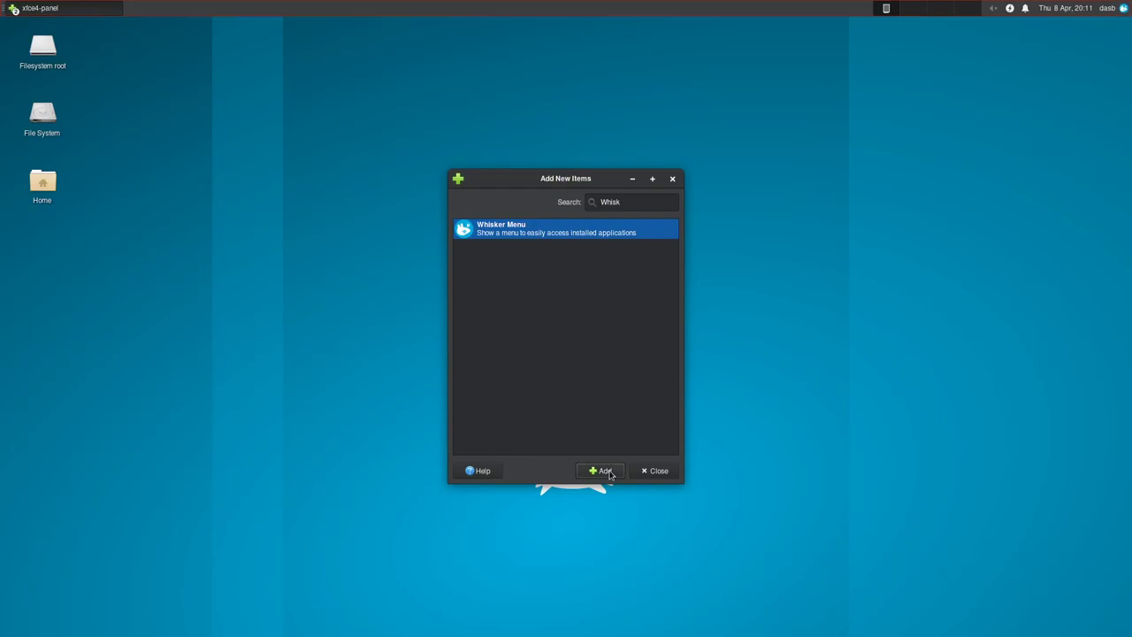
pyautogui.click(656, 471)
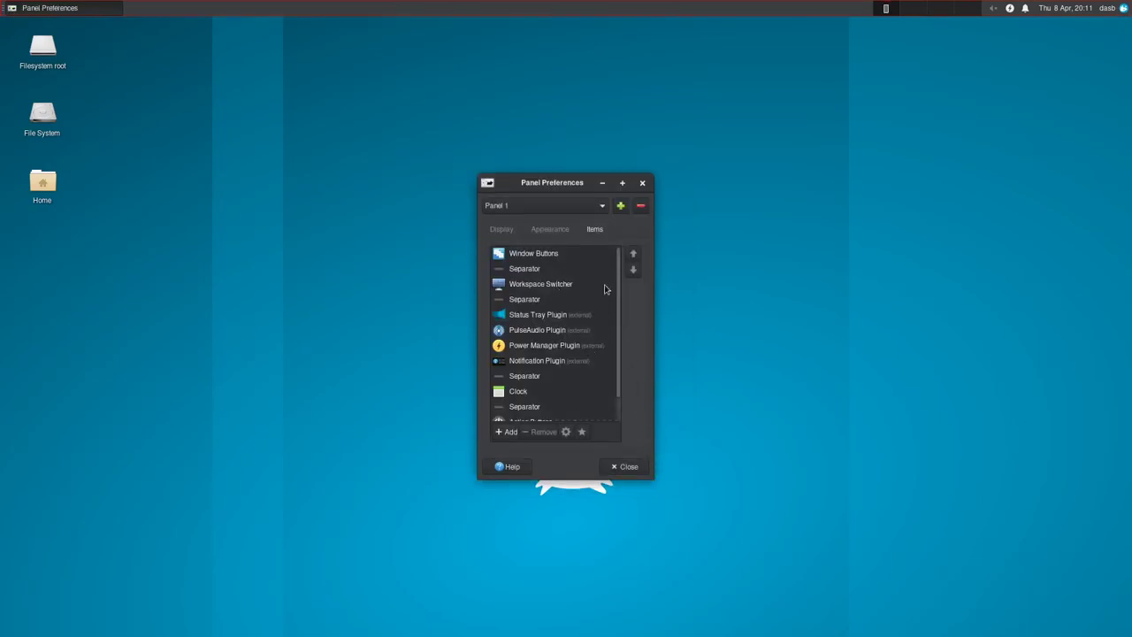
# Move Whisker Menu to the top of Panel 1's items list
pyautogui.scroll(-2, 606, 336)
pyautogui.click(548, 413)
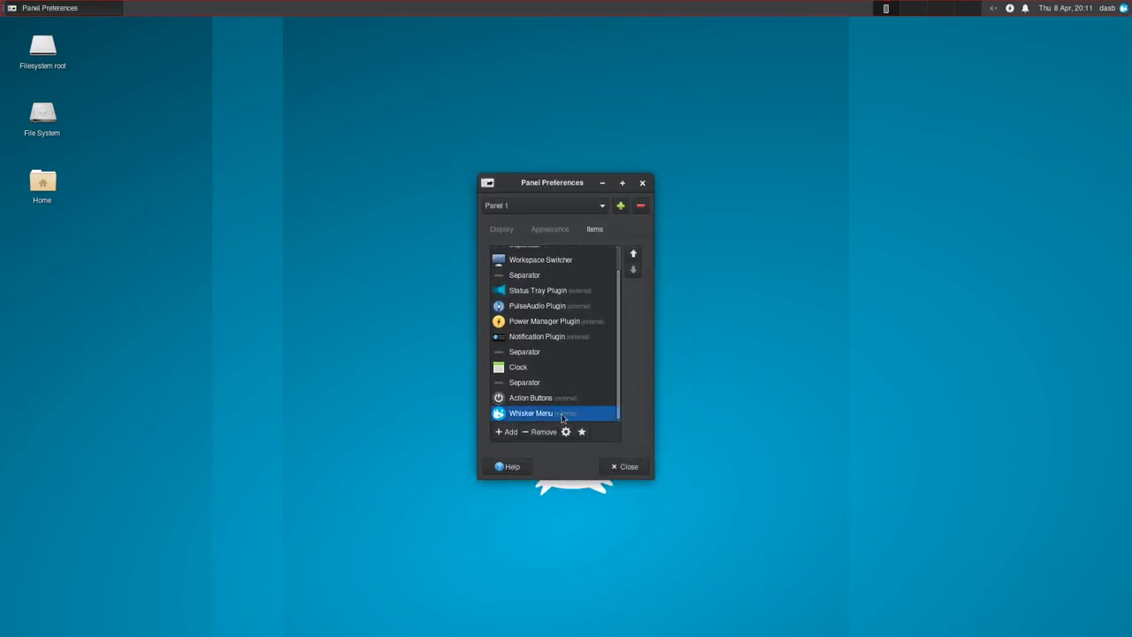
pyautogui.click(634, 256)
pyautogui.click(633, 256)
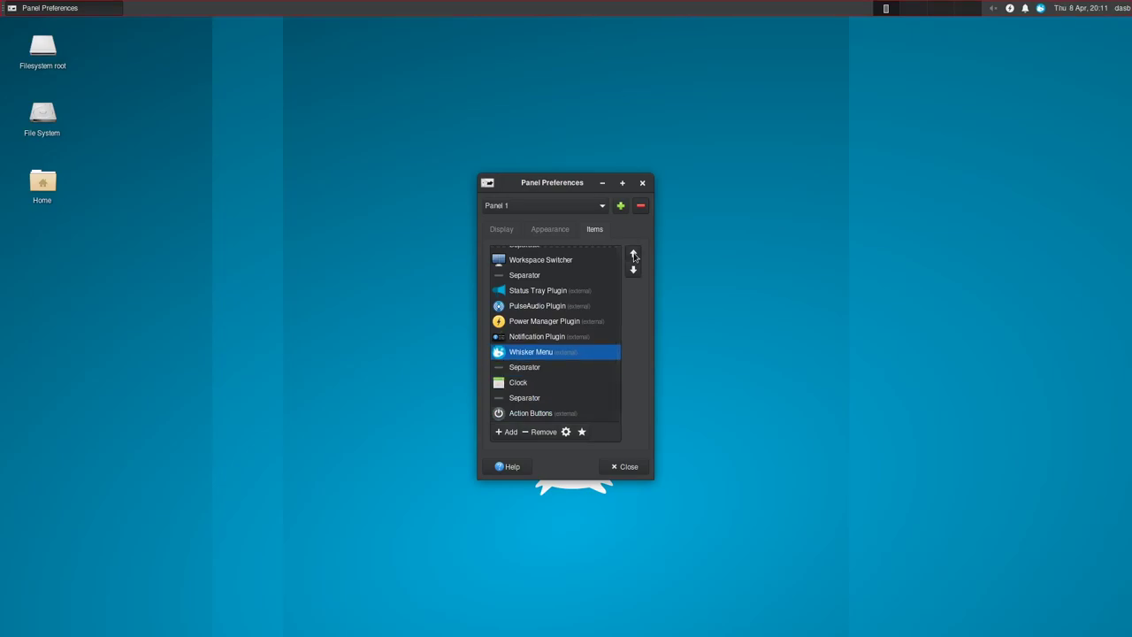
pyautogui.click(633, 256)
pyautogui.click(633, 256)
pyautogui.doubleClick(633, 256)
pyautogui.click(633, 256)
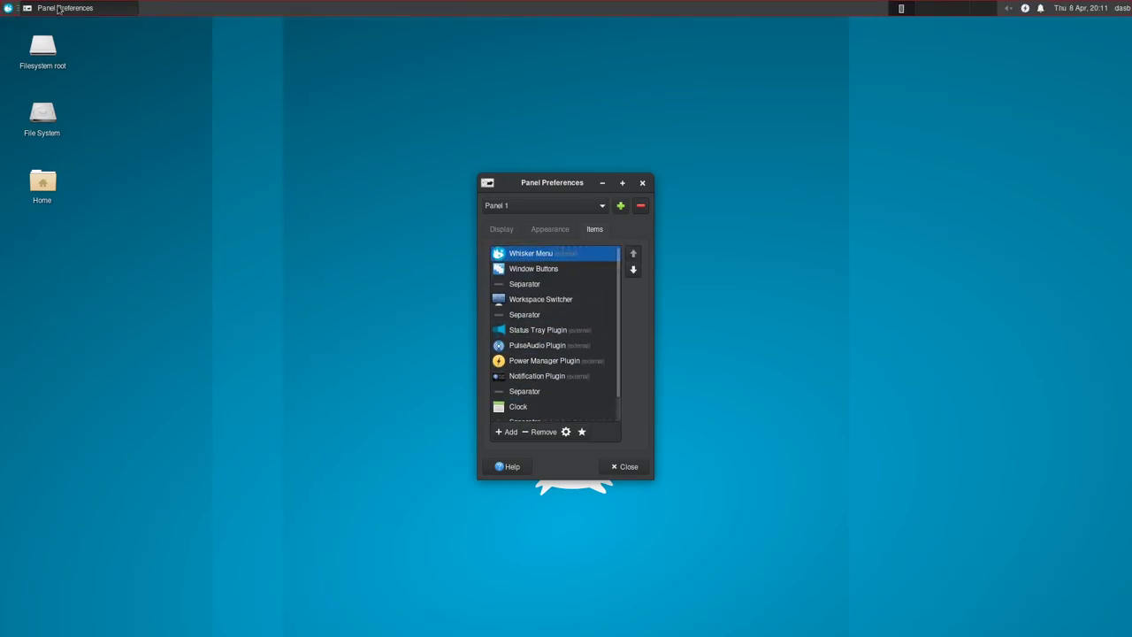
pyautogui.moveTo(554, 182); pyautogui.dragTo(440, 156)
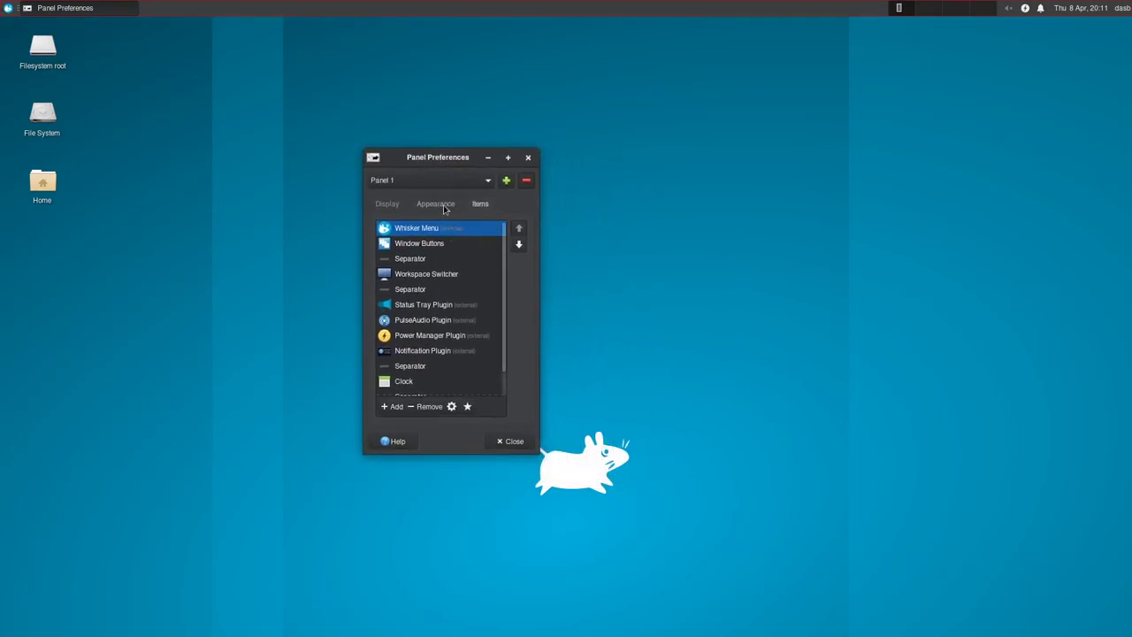
# Turn off dark mode in Panel 1's Appearance settings and close Panel Preferences
pyautogui.click(445, 207)
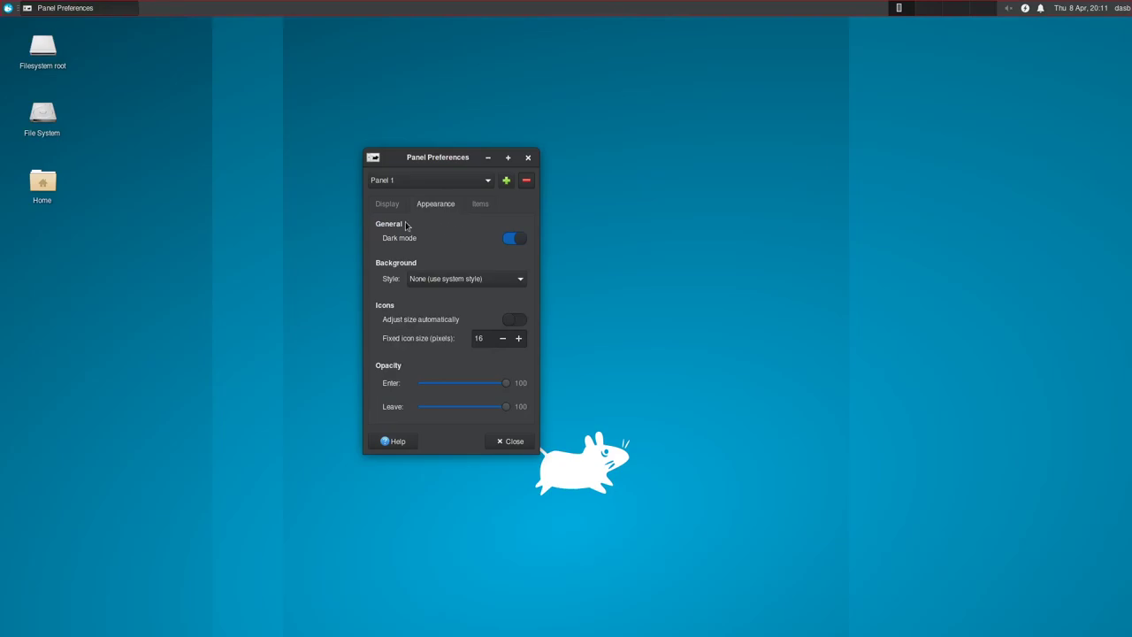
pyautogui.click(511, 243)
pyautogui.moveTo(425, 159); pyautogui.dragTo(345, 161)
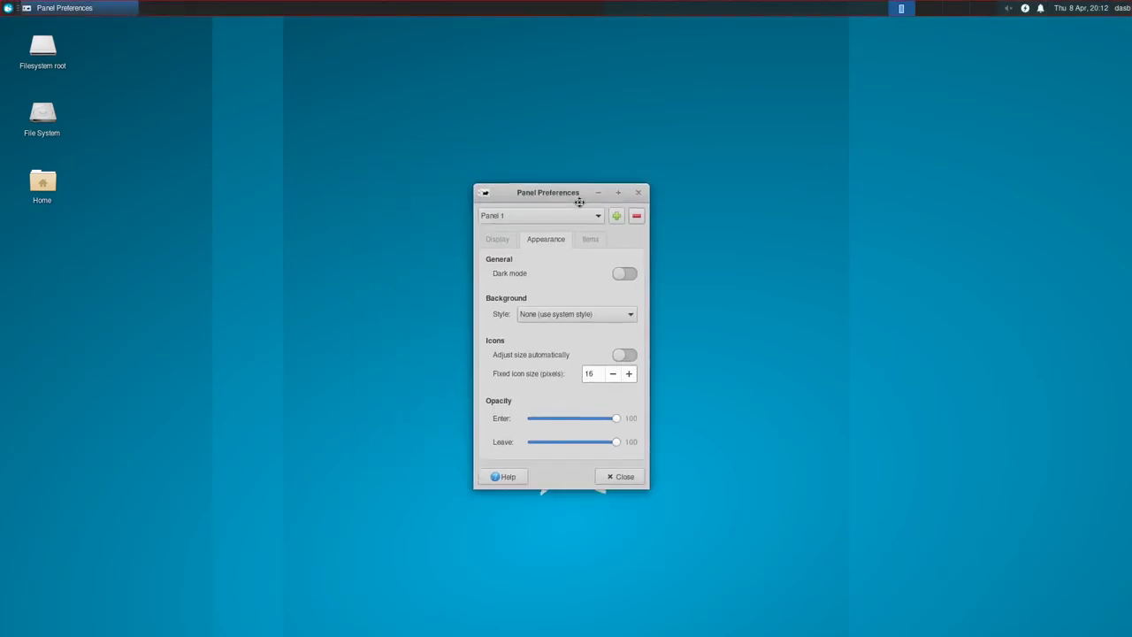
pyautogui.click(450, 161)
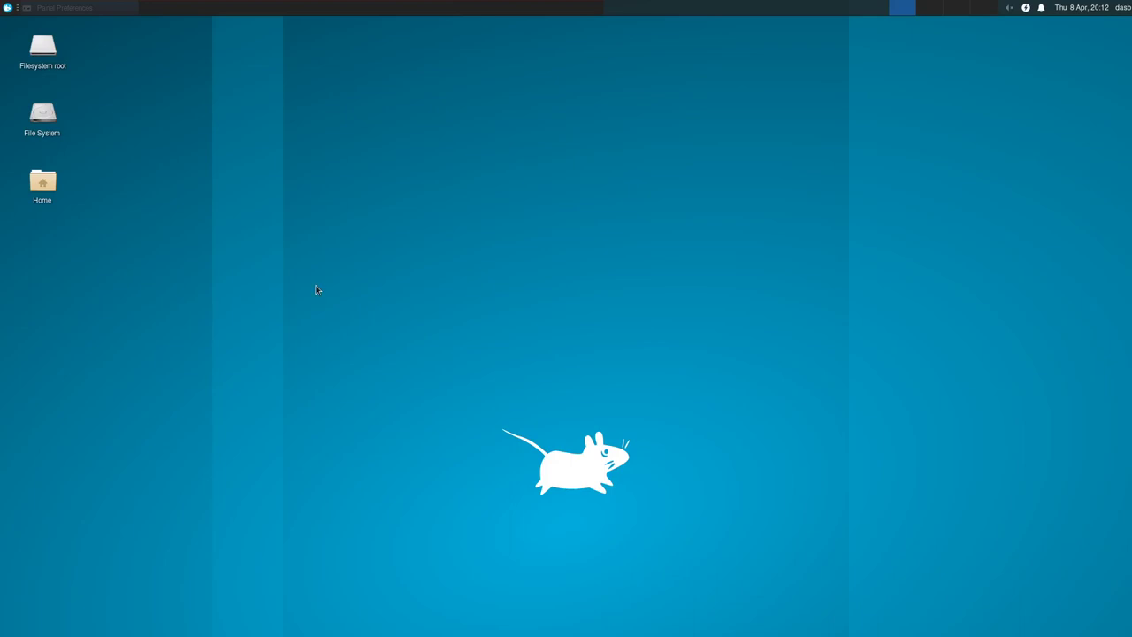
# Launch the File Manager from the Whisker Menu, showing the home folder
pyautogui.click(7, 7)
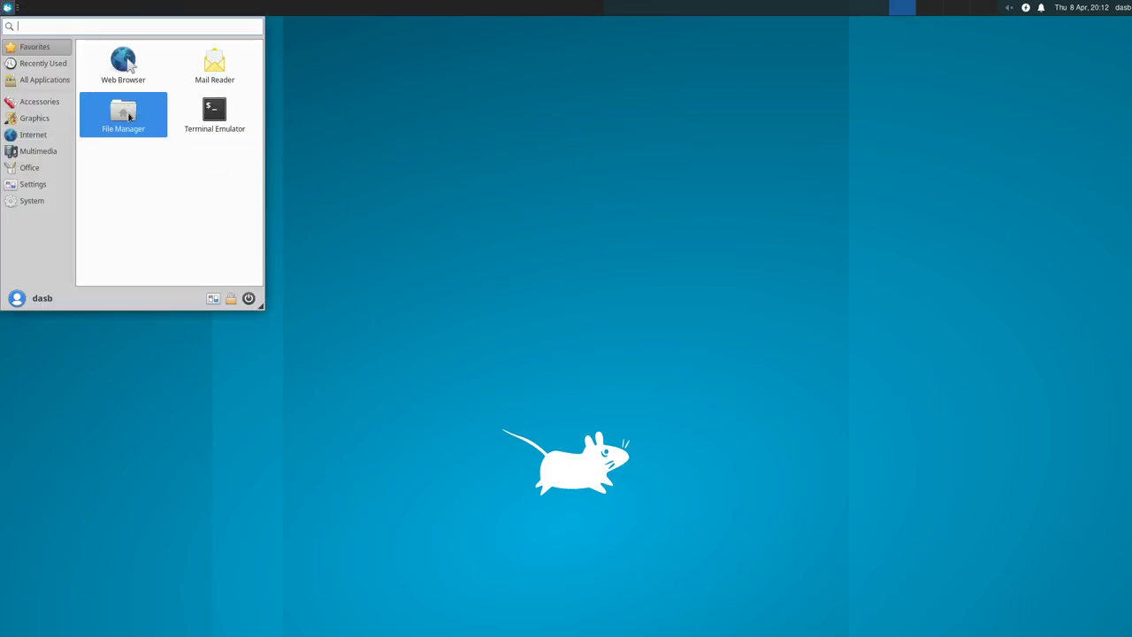
pyautogui.click(128, 116)
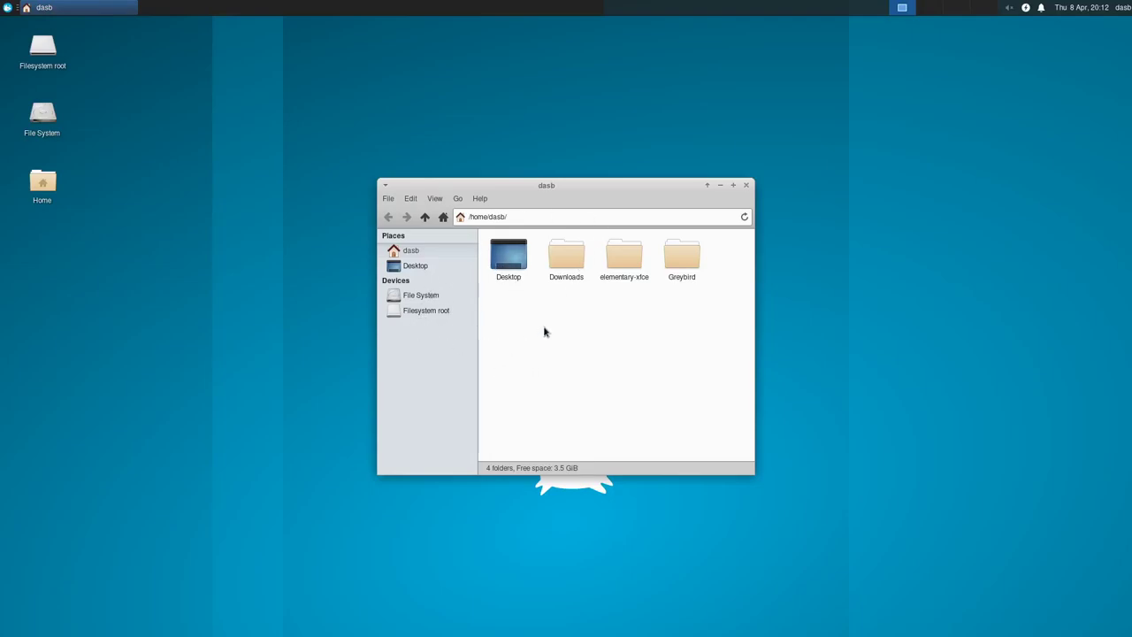
pyautogui.click(7, 7)
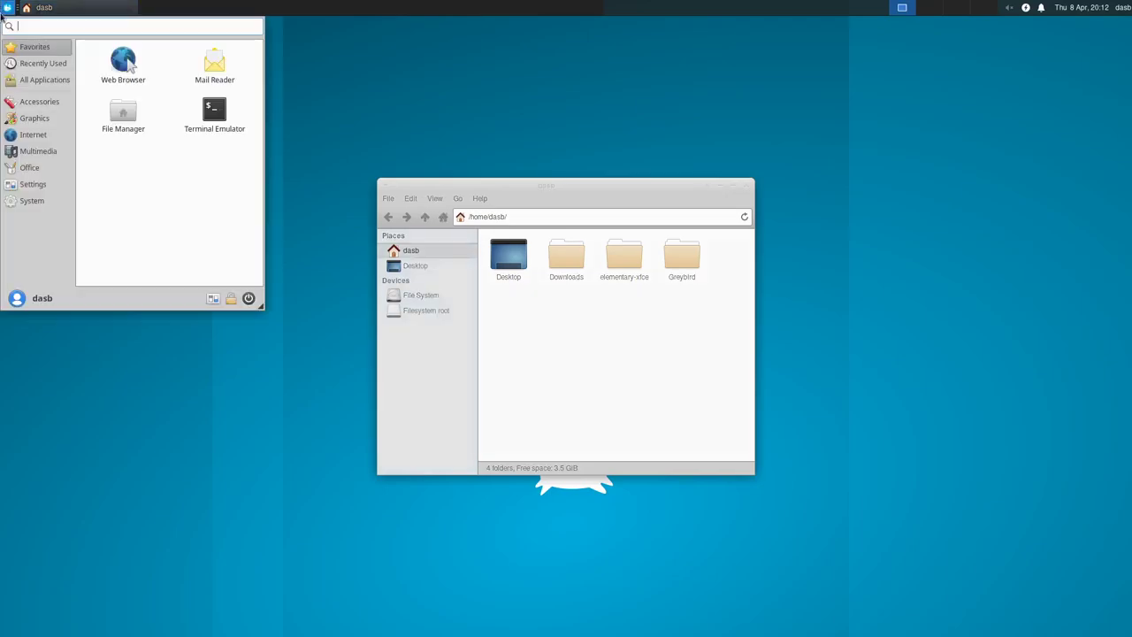
pyautogui.click(589, 377)
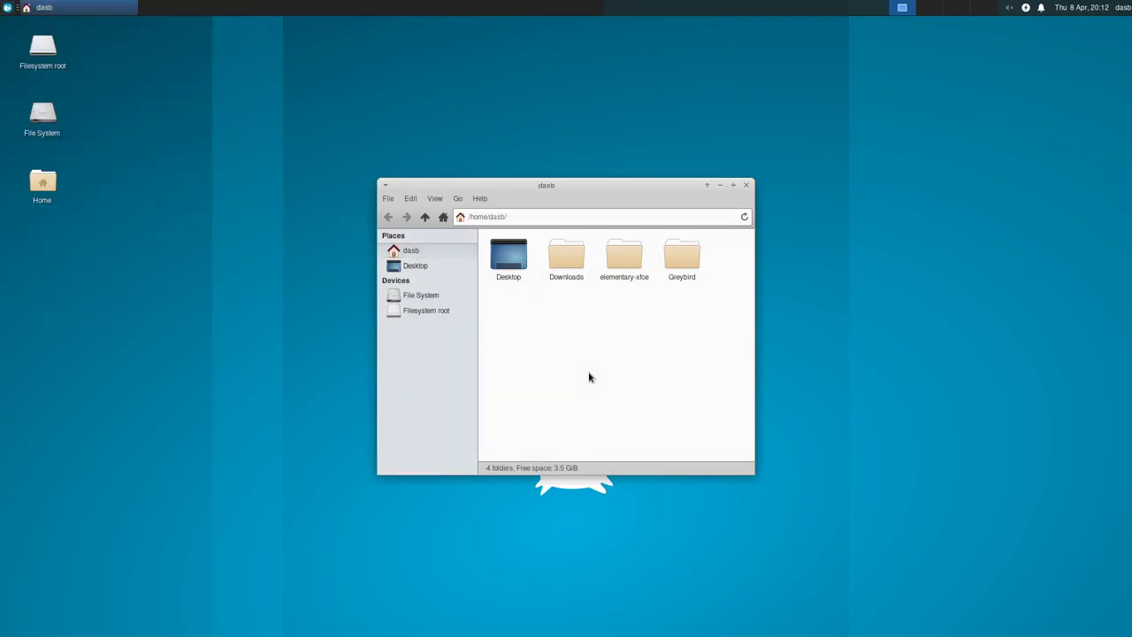
pyautogui.moveTo(551, 189); pyautogui.dragTo(495, 191)
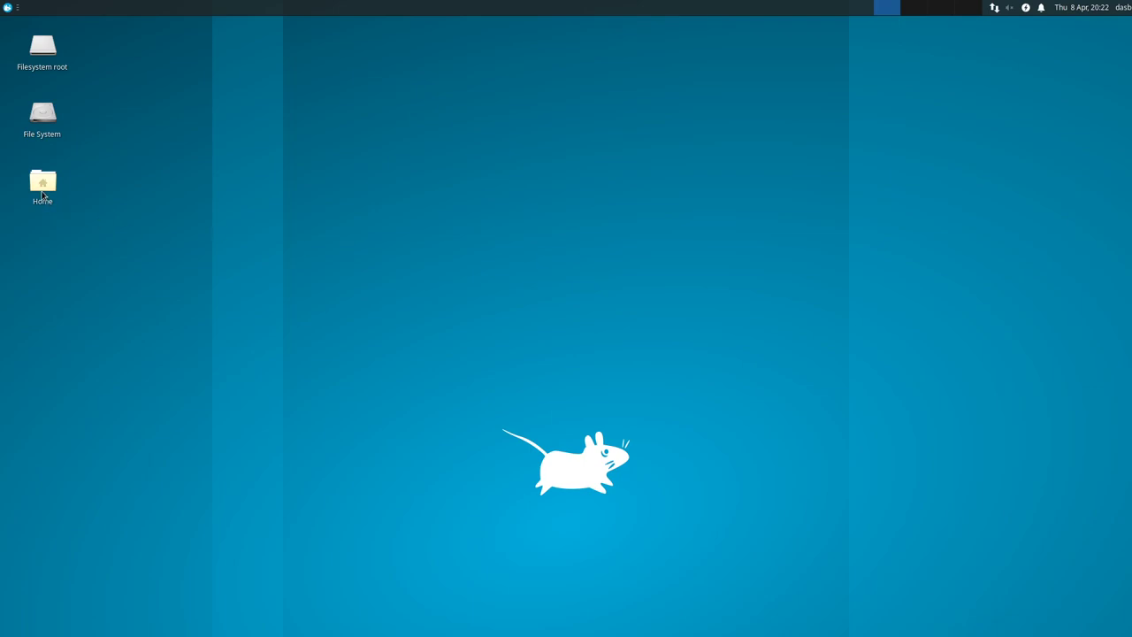
# Open the Home folder window and check the network applet lists Wired connection 1
pyautogui.doubleClick(42, 190)
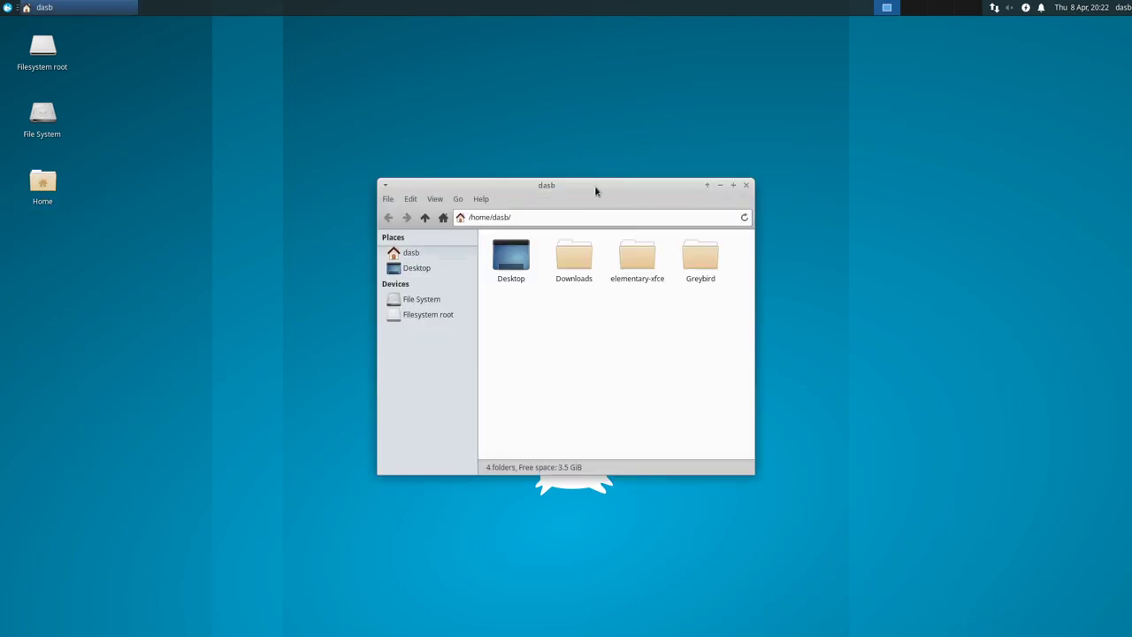
pyautogui.moveTo(596, 187); pyautogui.dragTo(352, 161)
pyautogui.click(994, 8)
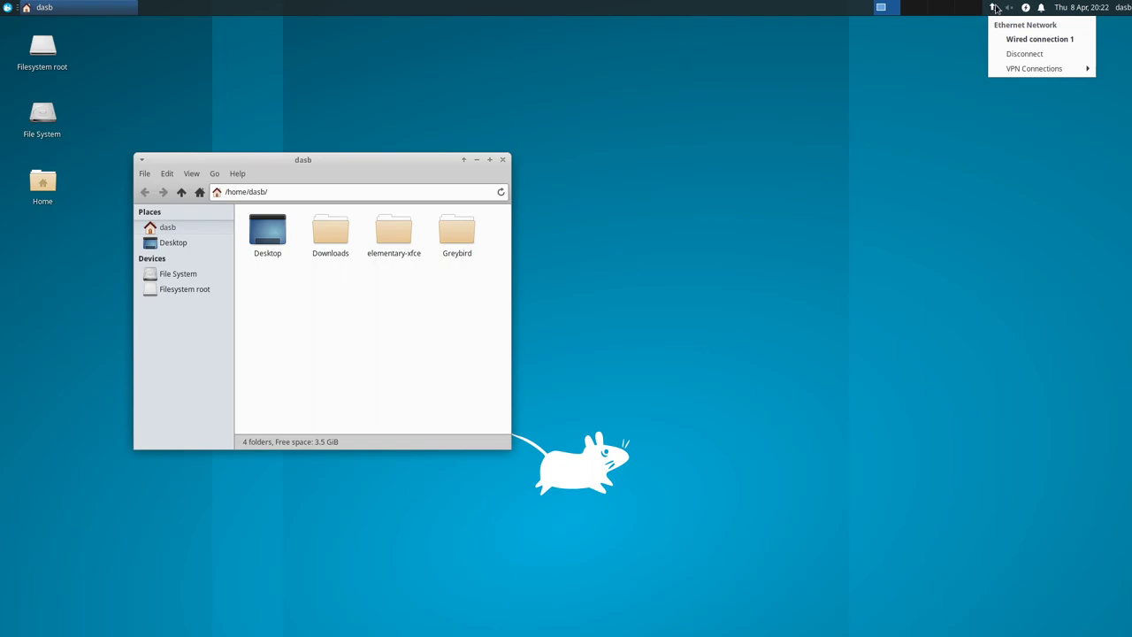
pyautogui.click(995, 8)
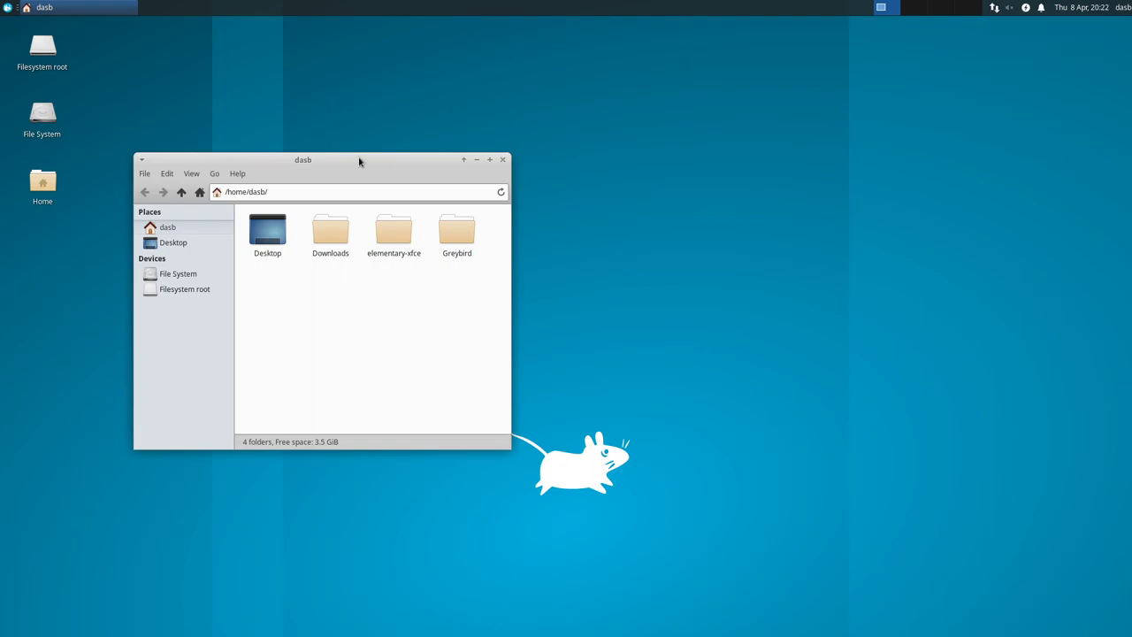
pyautogui.moveTo(359, 161); pyautogui.dragTo(519, 177)
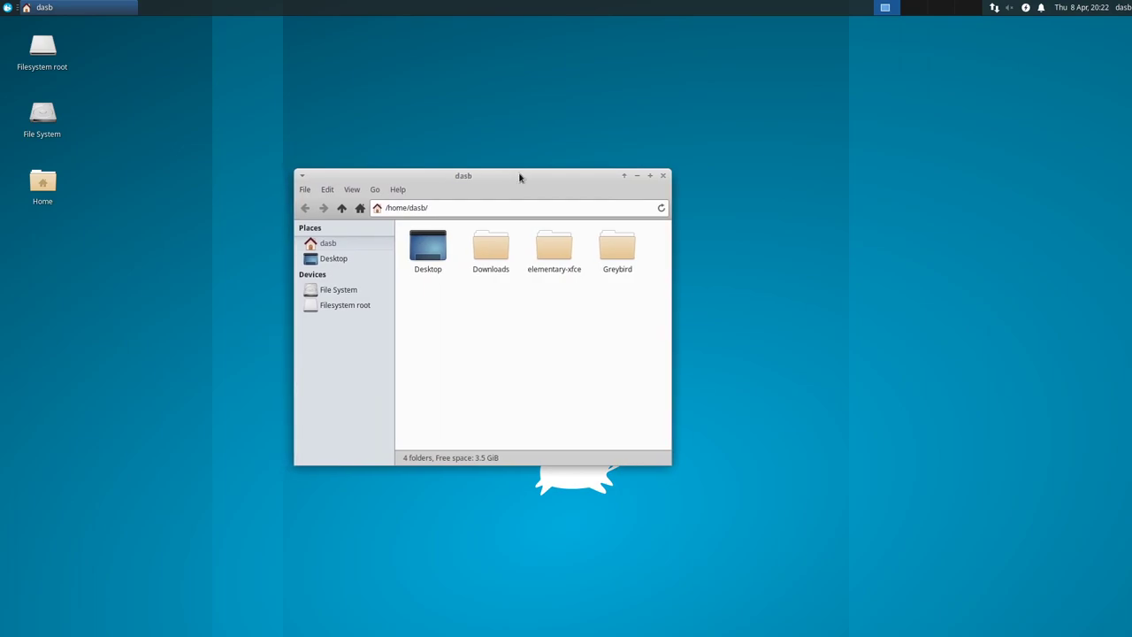